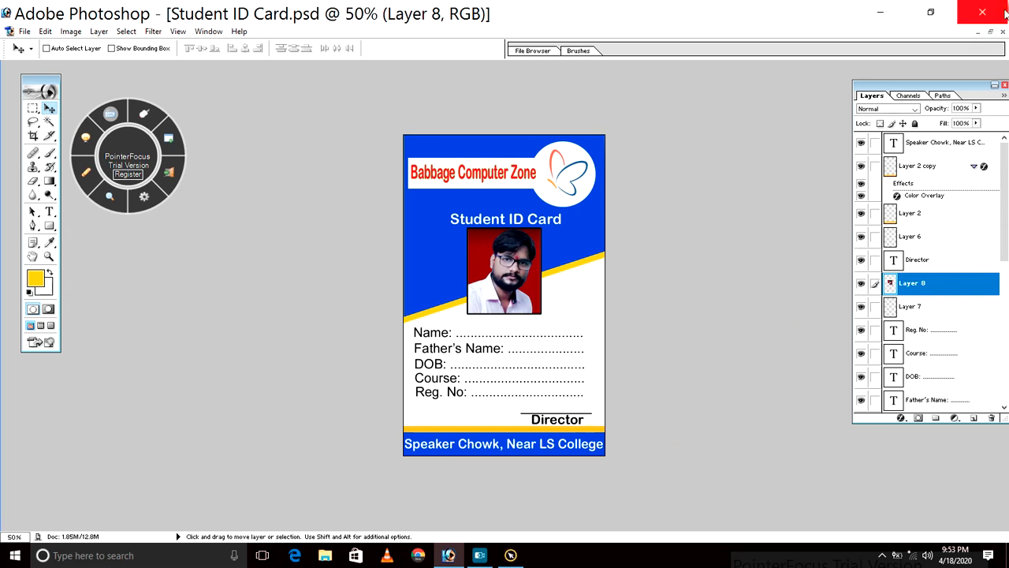
Restore the Student ID Card document to a floating window, close the PointerFocus trial prompt, and move the card clear of the toolbox.
click(996, 32)
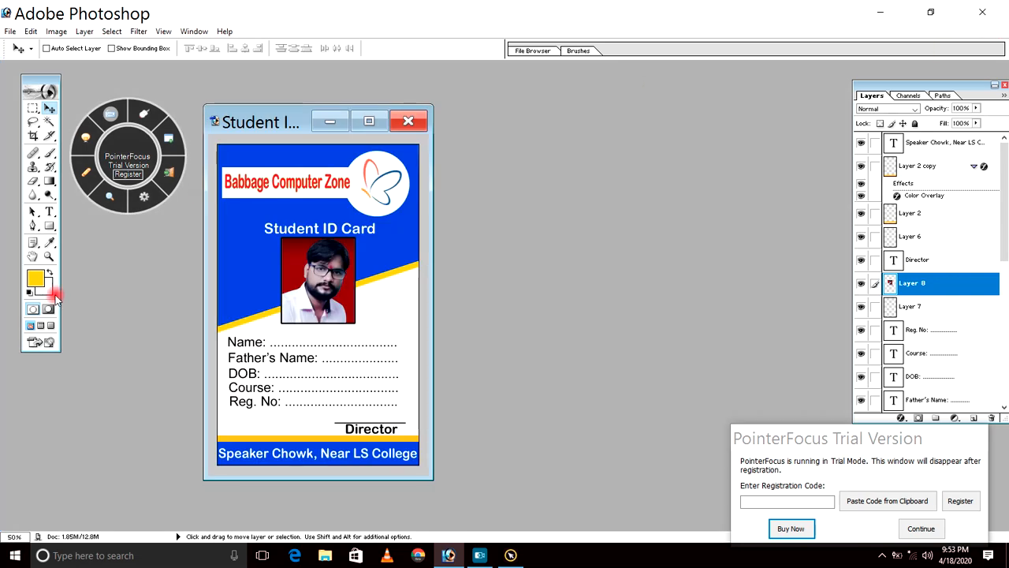
drag(256, 128, 174, 120)
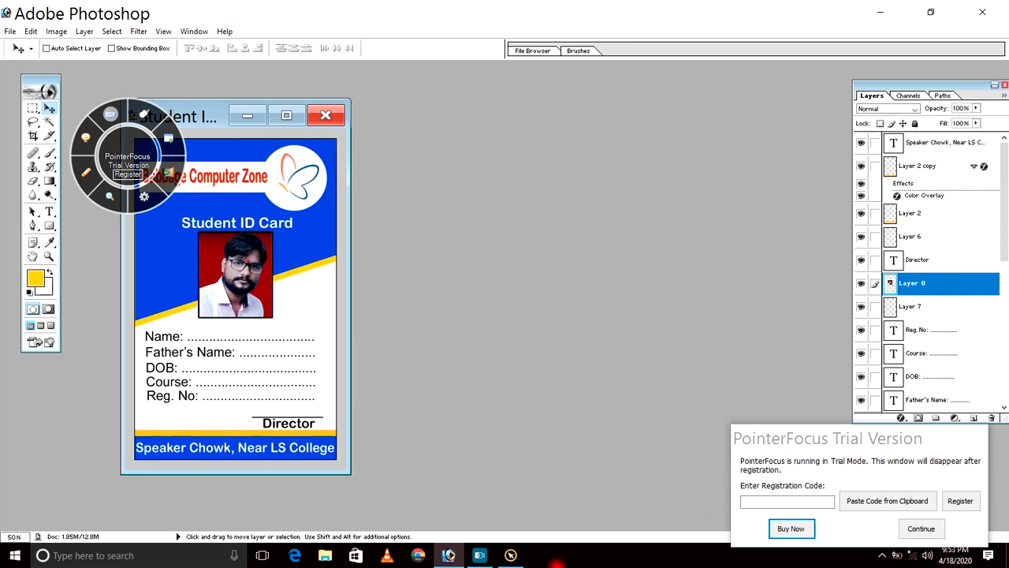
click(513, 555)
right_click(511, 554)
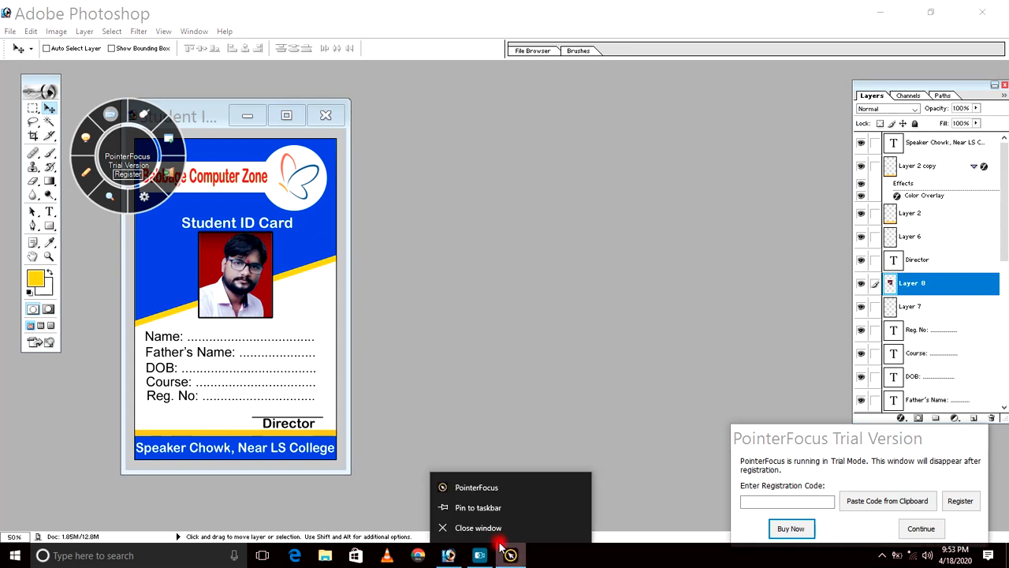
click(478, 527)
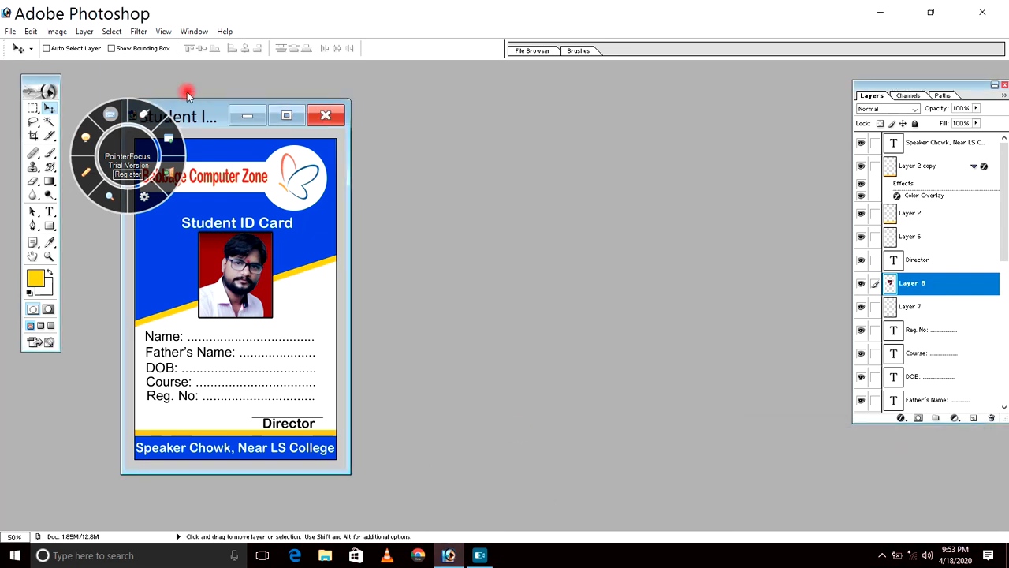
drag(182, 115, 216, 106)
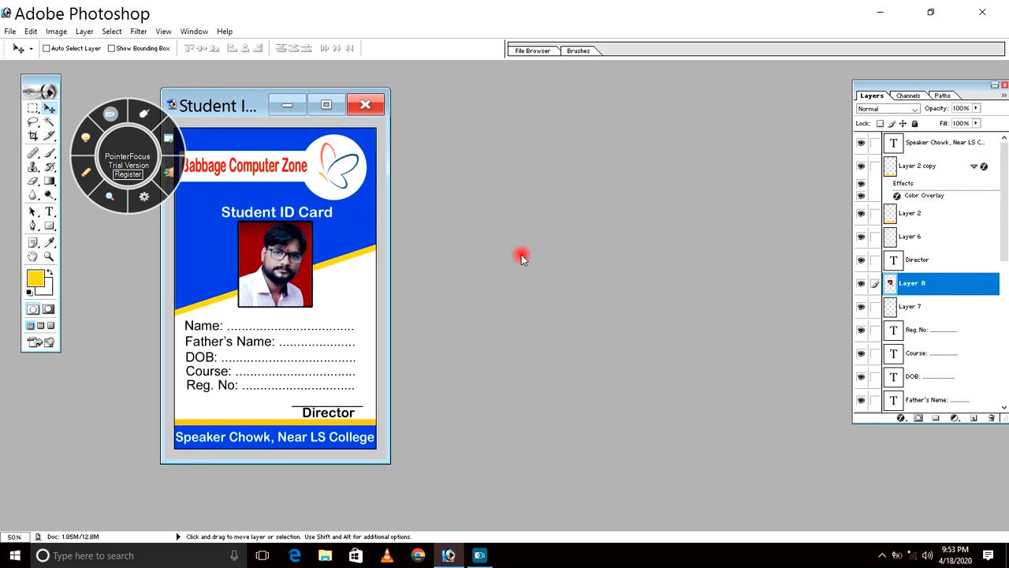
Start a new document and set both its width and height units to cm.
click(11, 32)
click(18, 46)
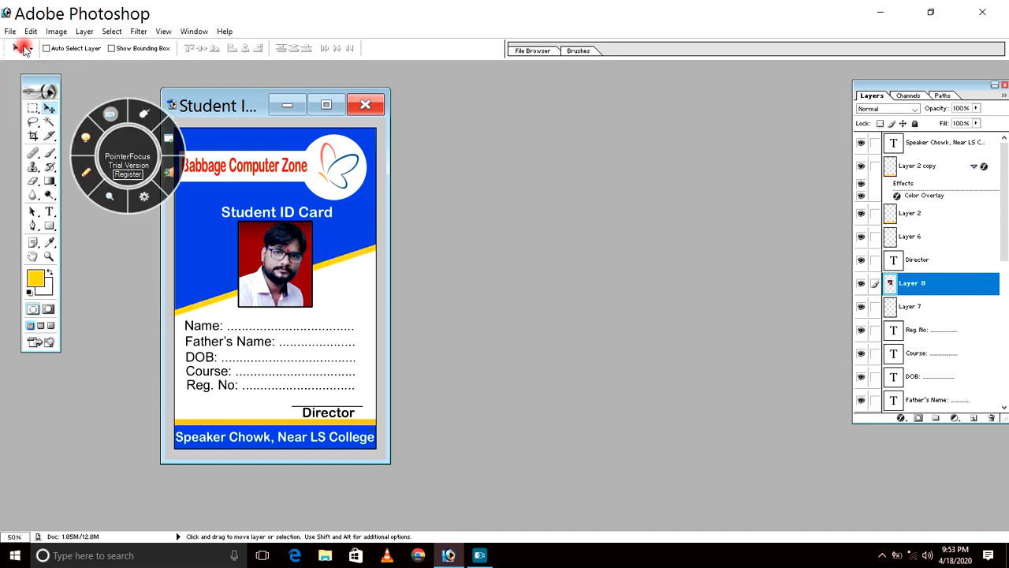
drag(453, 78, 528, 175)
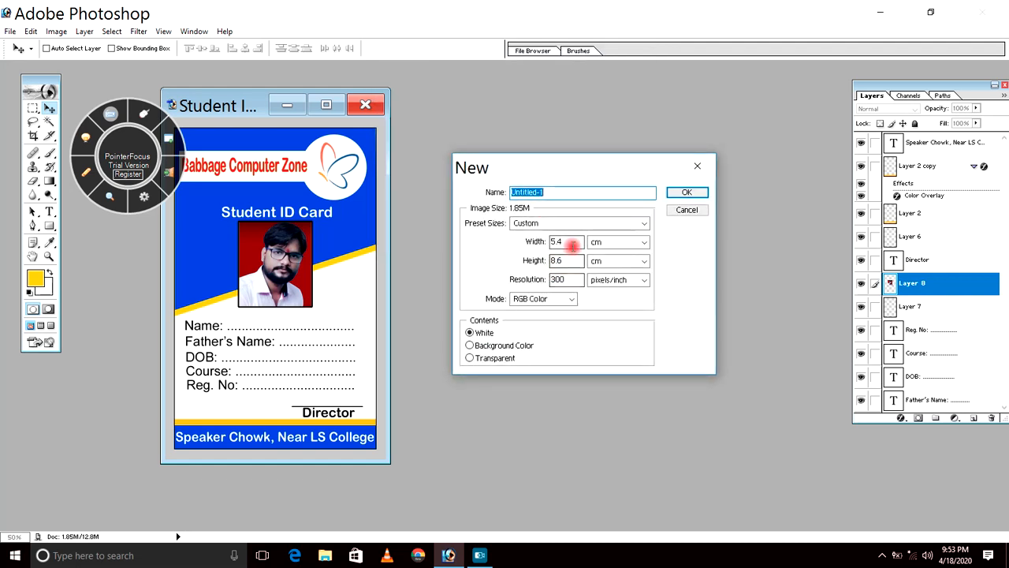
click(617, 246)
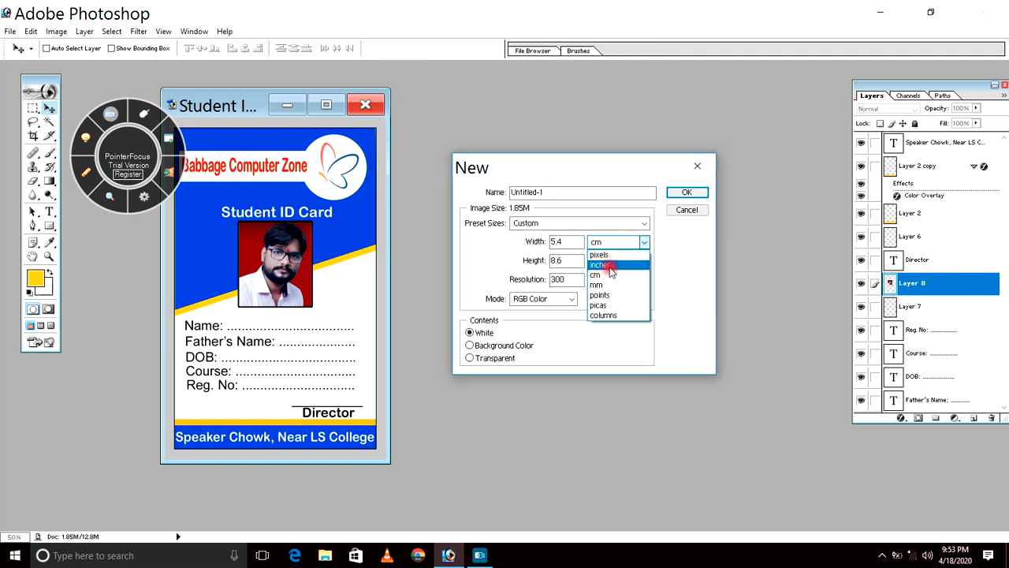
click(609, 277)
click(610, 261)
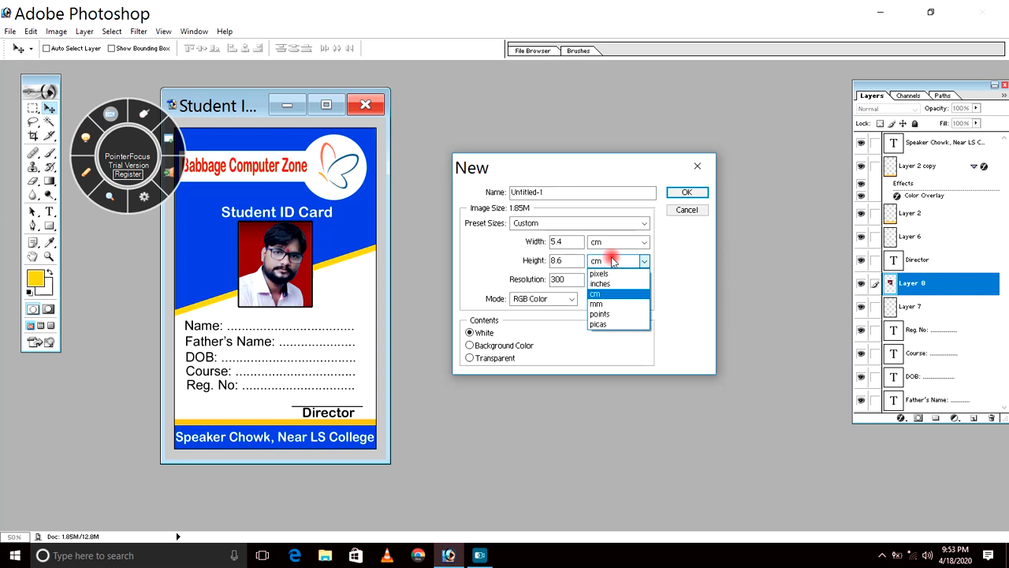
click(607, 297)
Create the 5.4 × 8.6 cm document at 300 pixels/inch, RGB Color with white contents, and maximize its window.
click(560, 241)
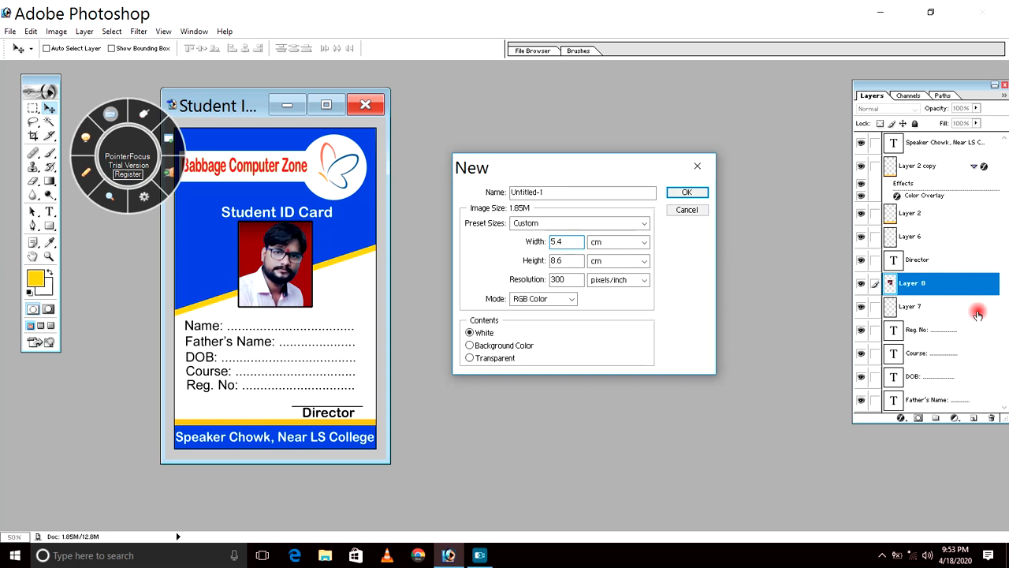
double_click(566, 260)
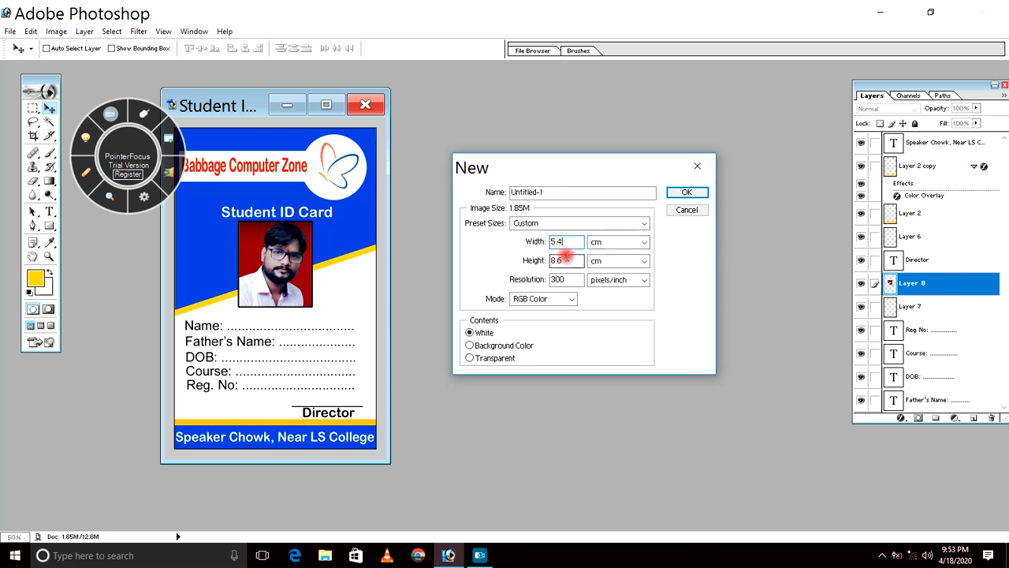
text(8)
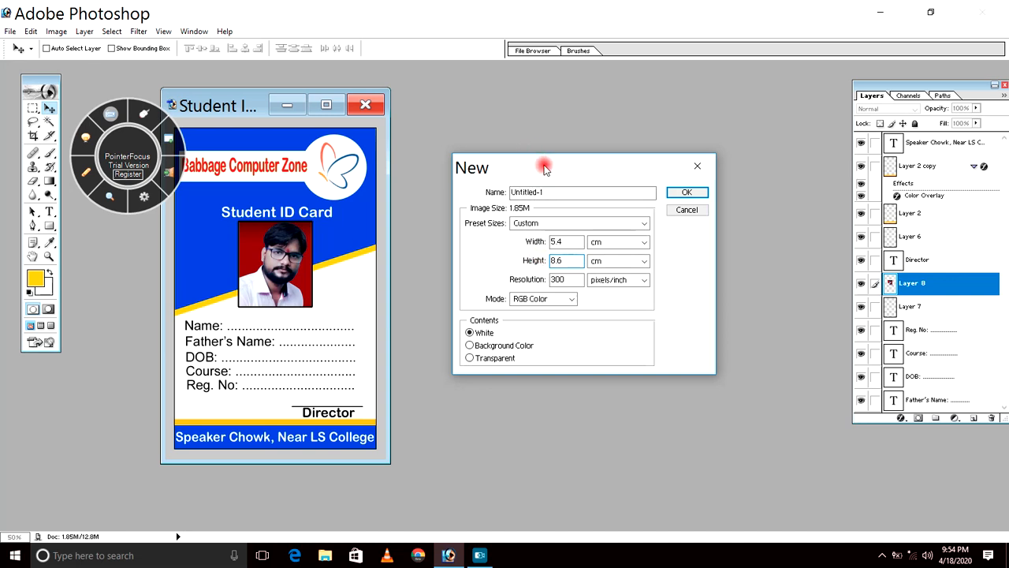
drag(544, 167, 547, 159)
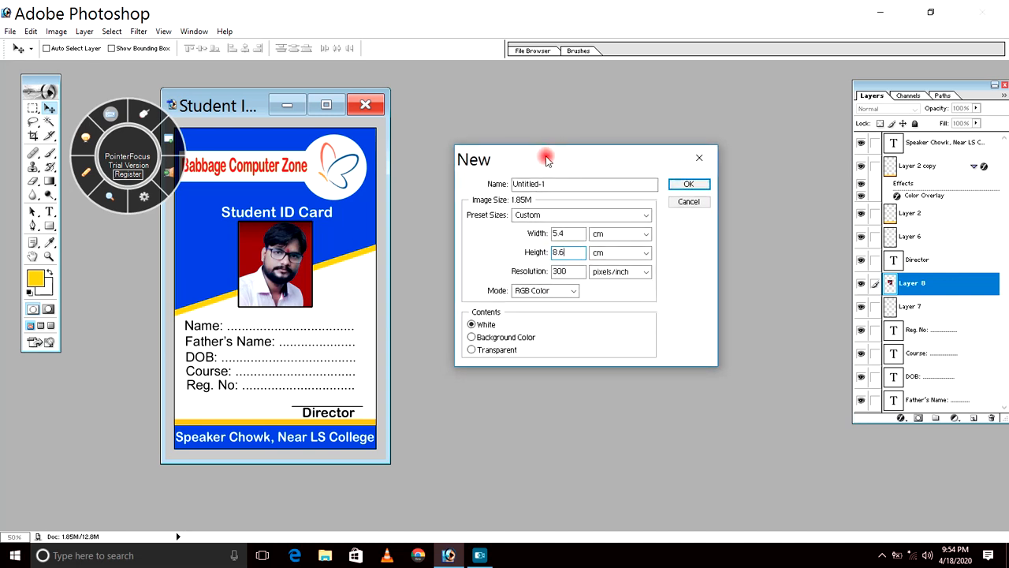
drag(546, 156, 546, 156)
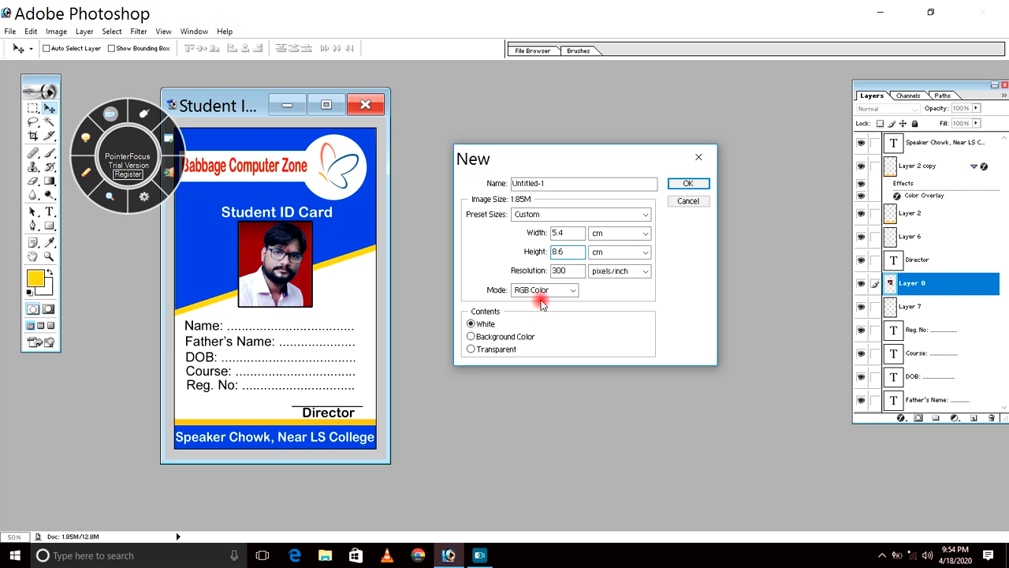
click(680, 184)
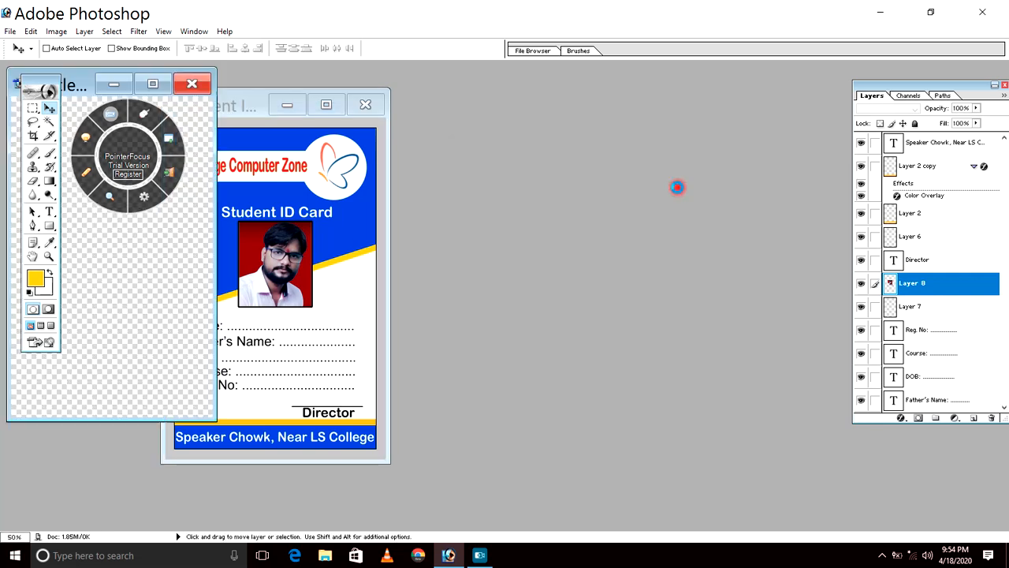
drag(85, 82, 546, 126)
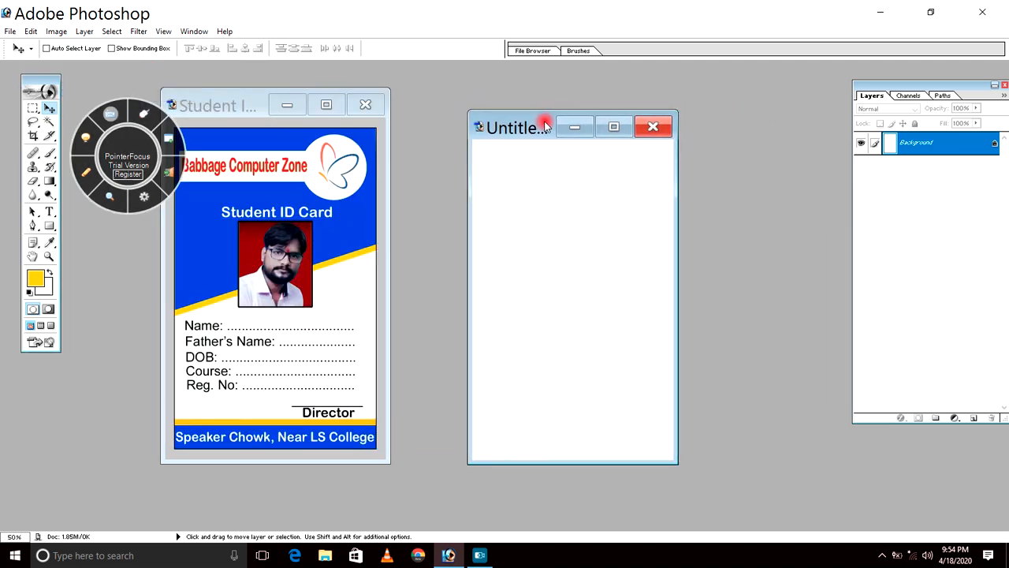
click(616, 128)
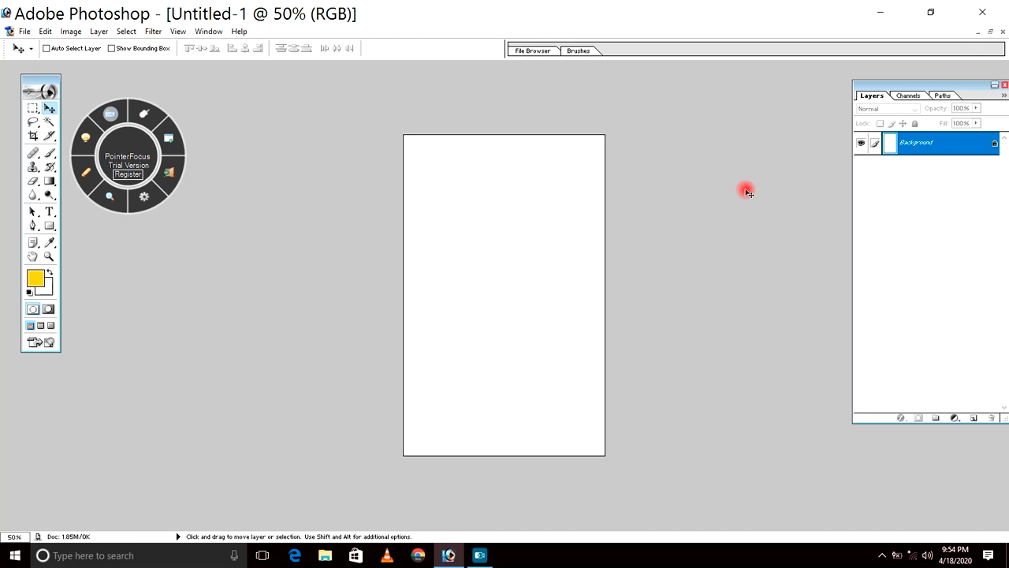
Show the rulers and place a horizontal and a vertical guide crossing near the middle of the blank canvas.
key(ctrl+r)
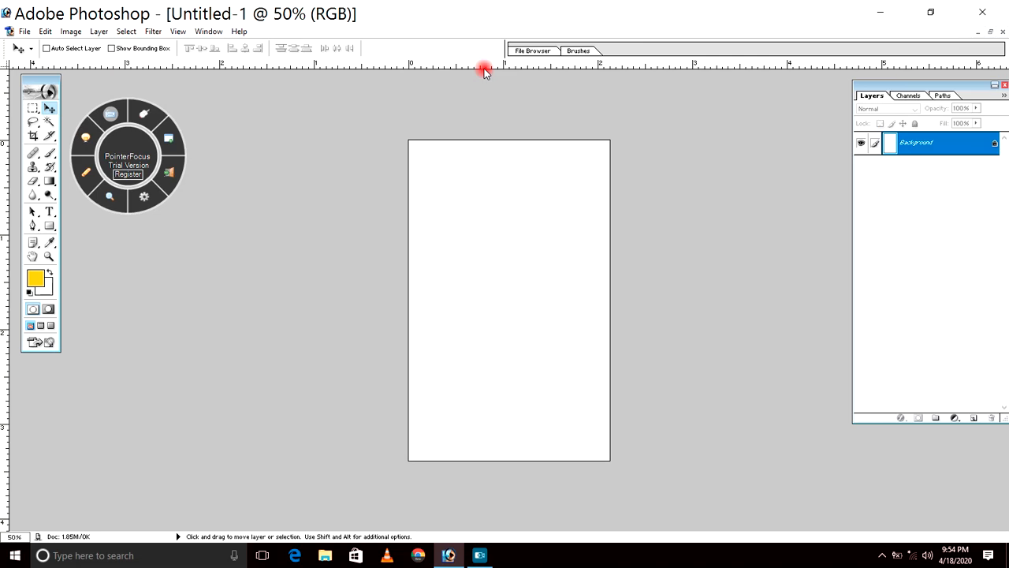
drag(483, 69, 517, 289)
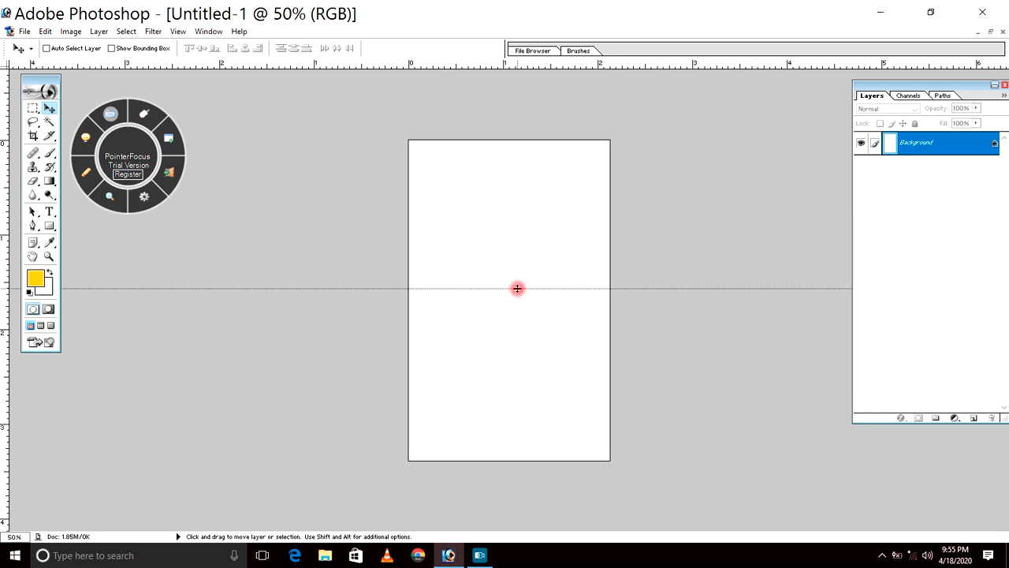
drag(518, 289, 517, 288)
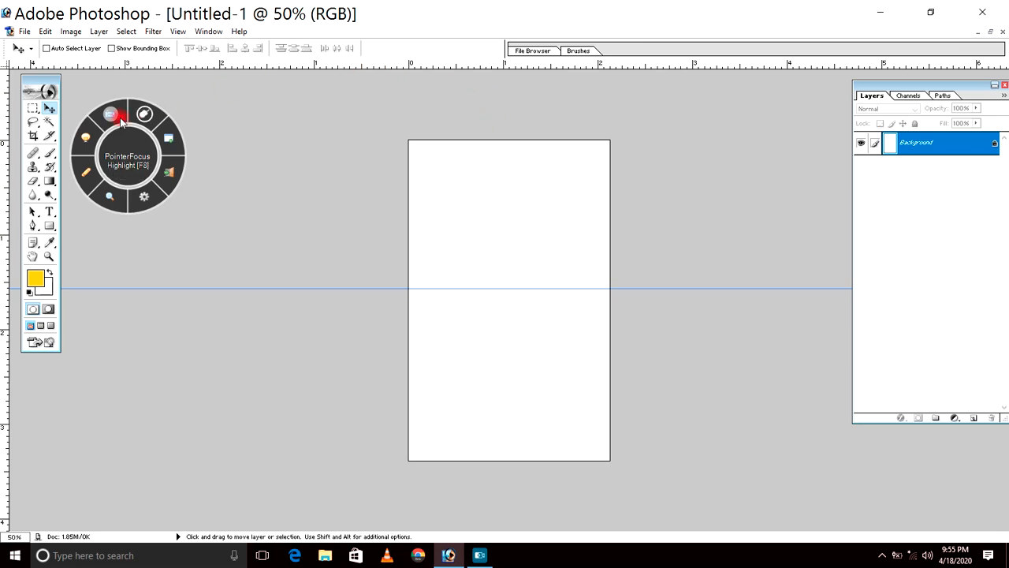
drag(3, 190, 511, 282)
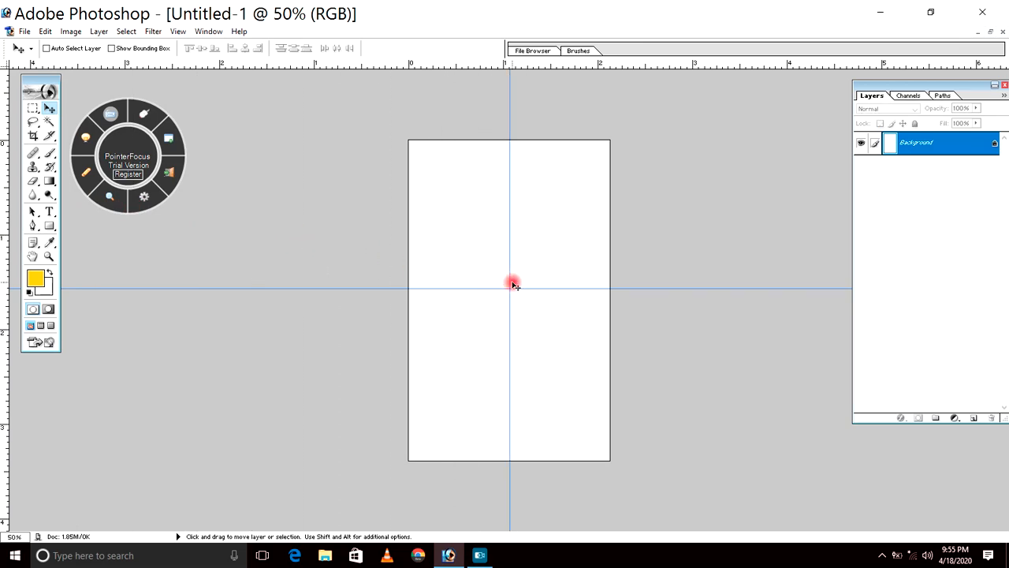
drag(529, 288, 529, 289)
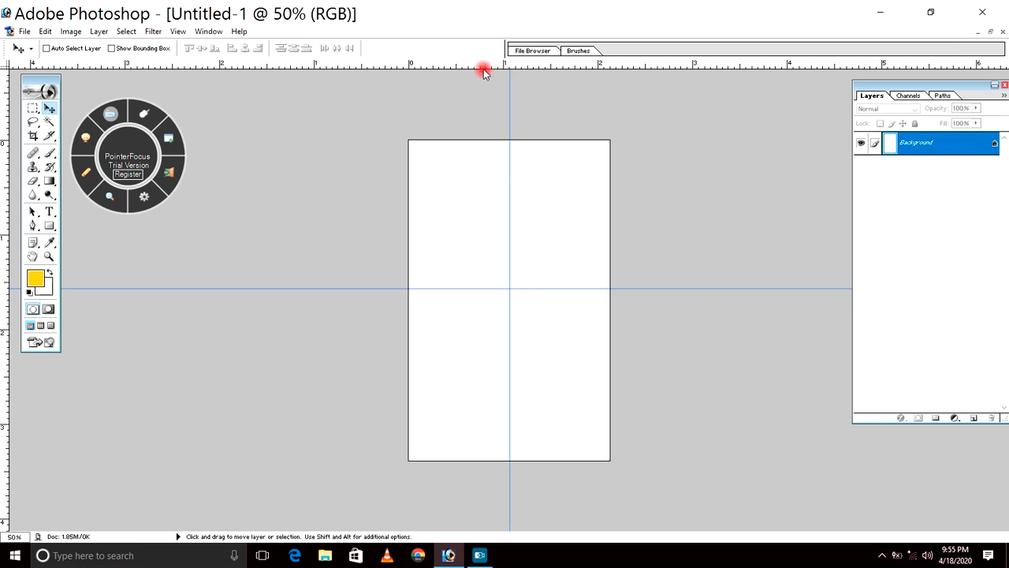
Place guides along the top, bottom, left and right edges of the canvas.
drag(485, 72, 481, 140)
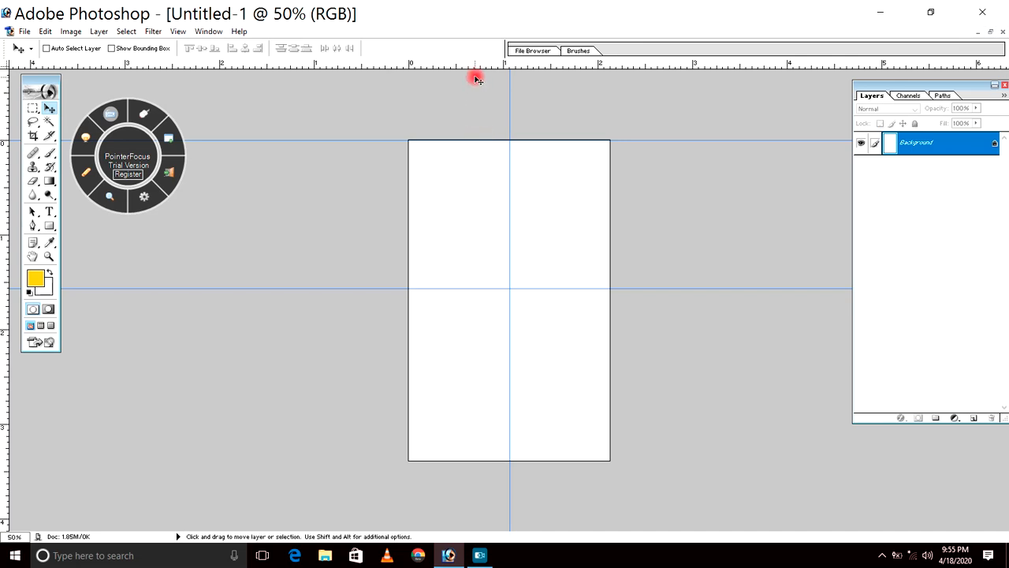
drag(475, 67, 481, 454)
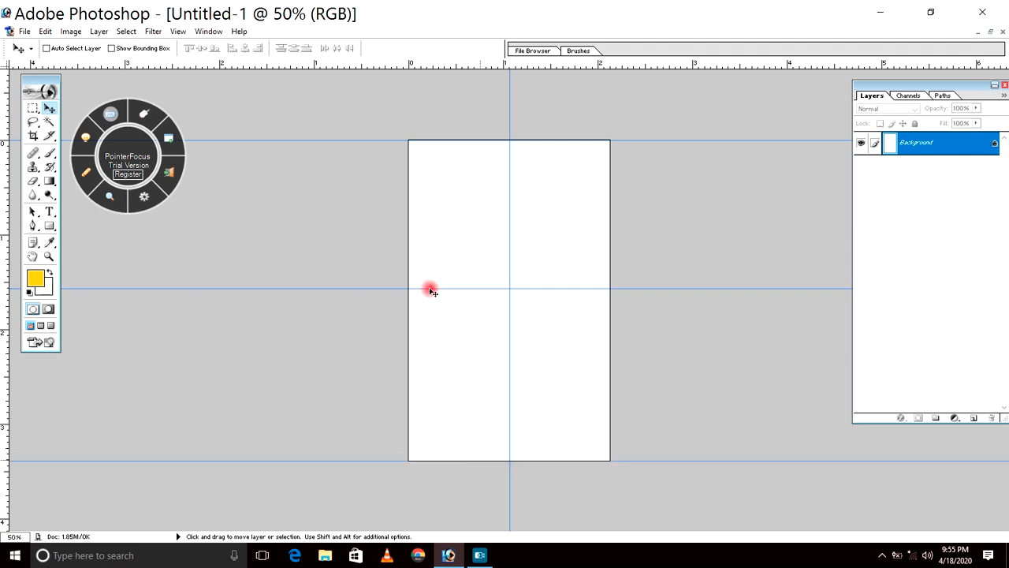
drag(7, 202, 409, 229)
drag(5, 219, 611, 284)
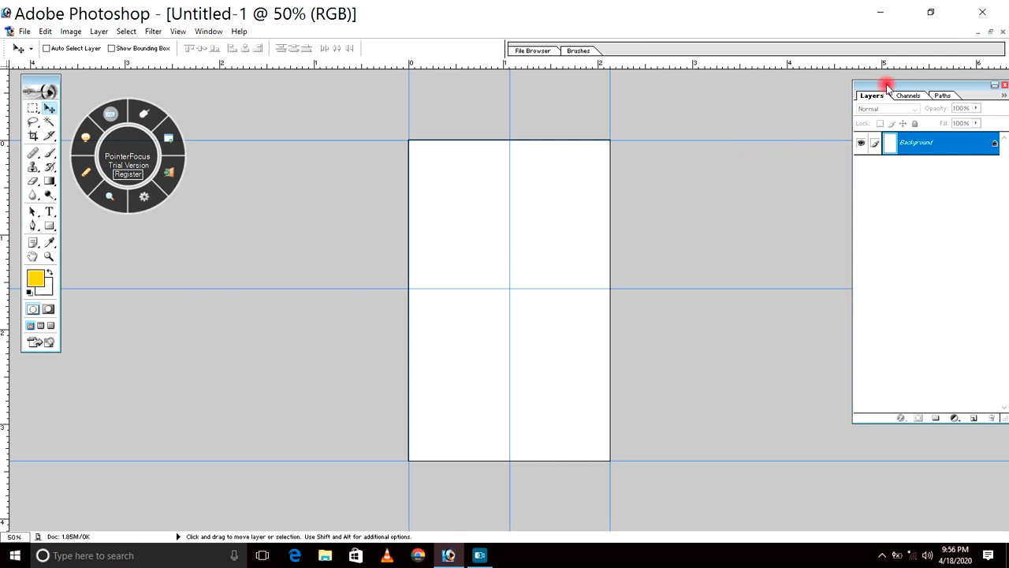
mouse_move(894, 85)
mouse_down()
mouse_move(881, 89)
mouse_move(901, 83)
mouse_up()
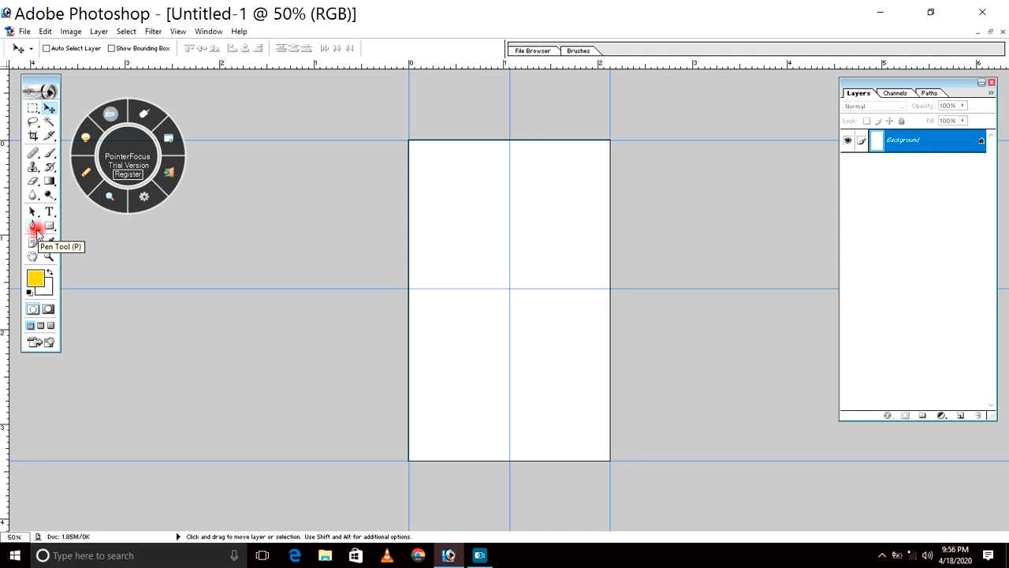
Draw a closed Pen path around the canvas's upper part, its lower edge rising from about 1.7 in down the left edge to 1.25 in down the right.
click(36, 228)
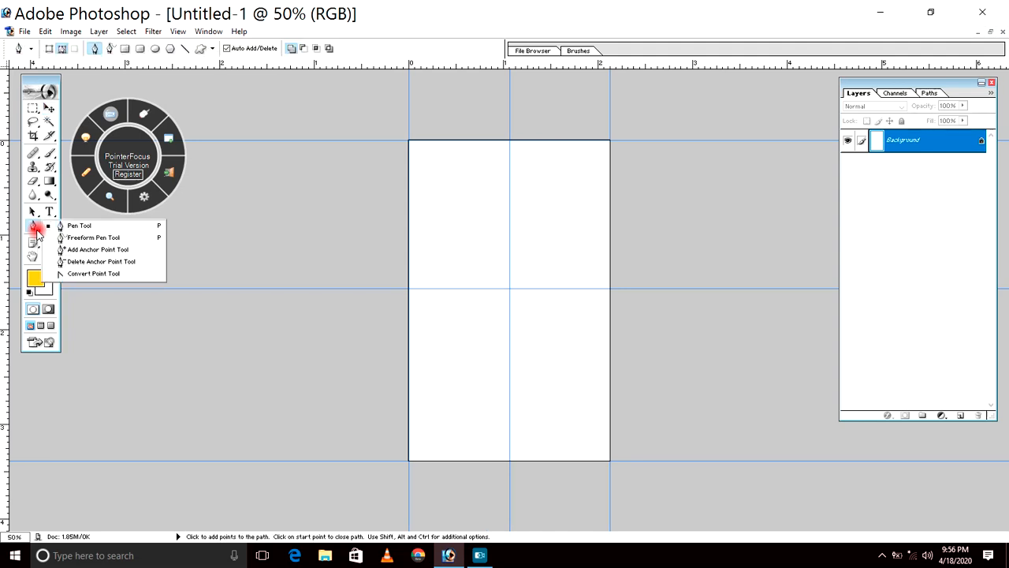
click(80, 227)
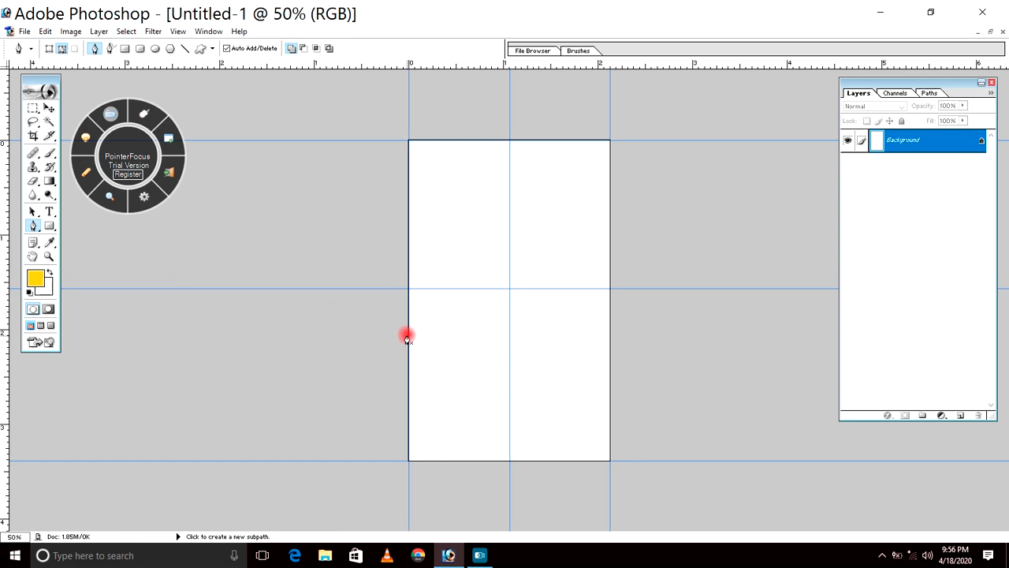
drag(409, 324, 552, 279)
key(ctrl+alt+z)
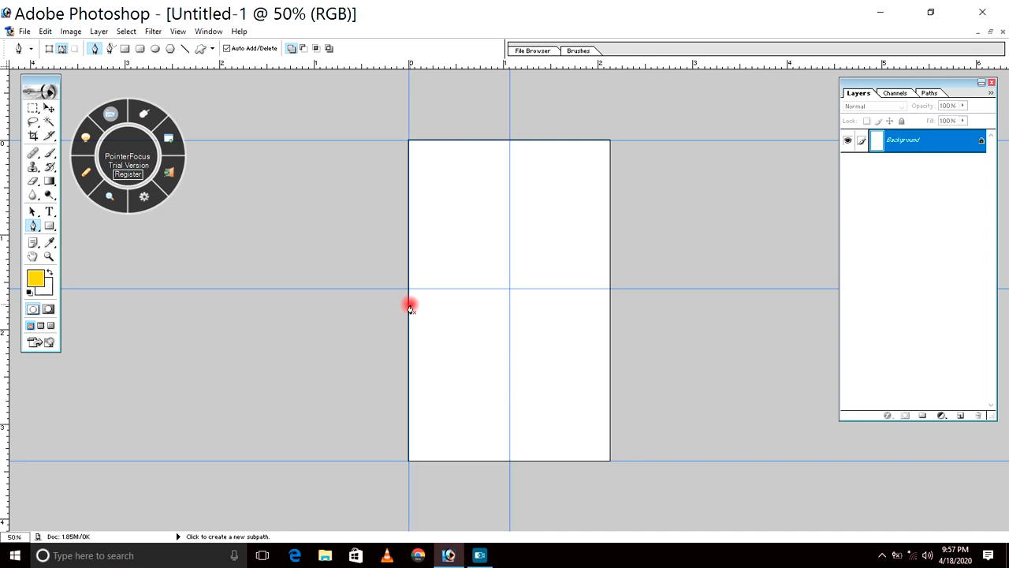
click(409, 305)
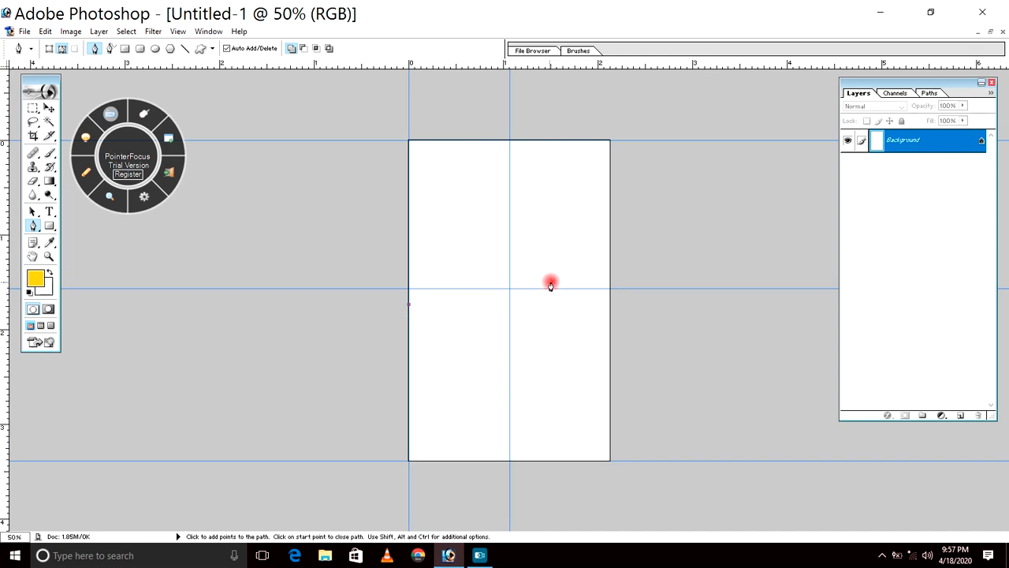
click(610, 258)
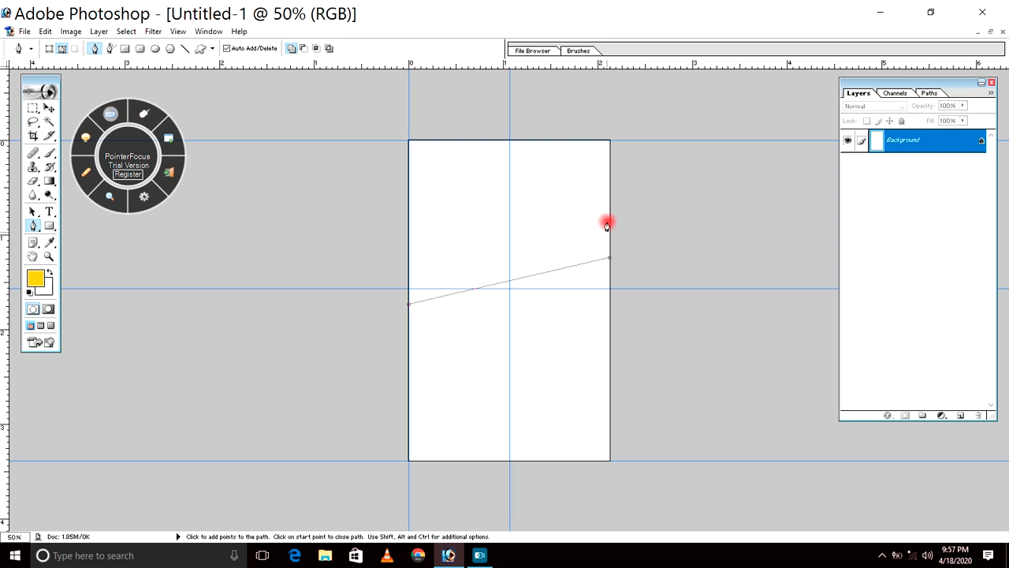
click(610, 142)
click(409, 140)
click(409, 302)
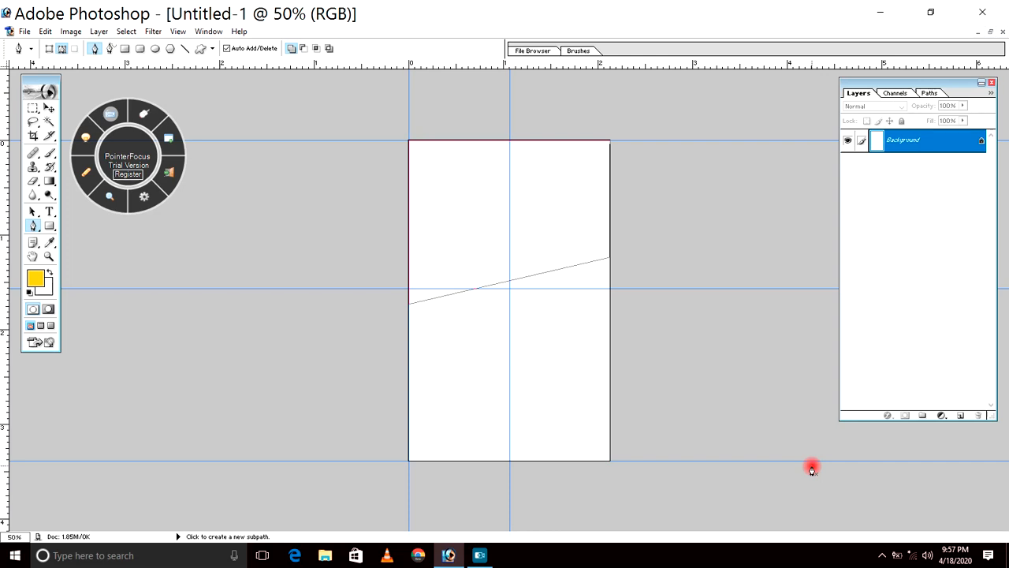
Convert the closed path into a selection and add a new empty layer above the background.
key(ctrl)
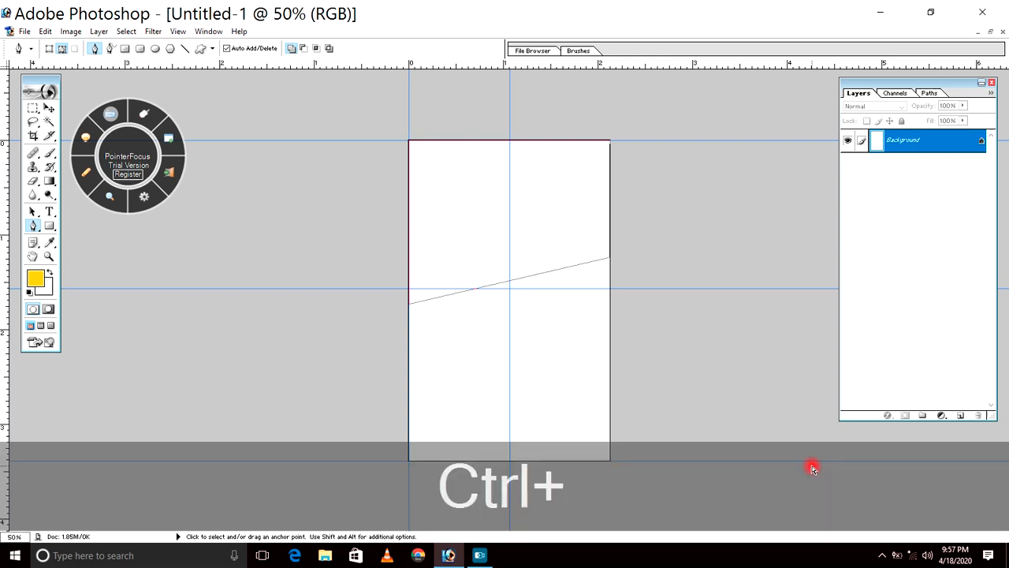
key(ctrl+Return)
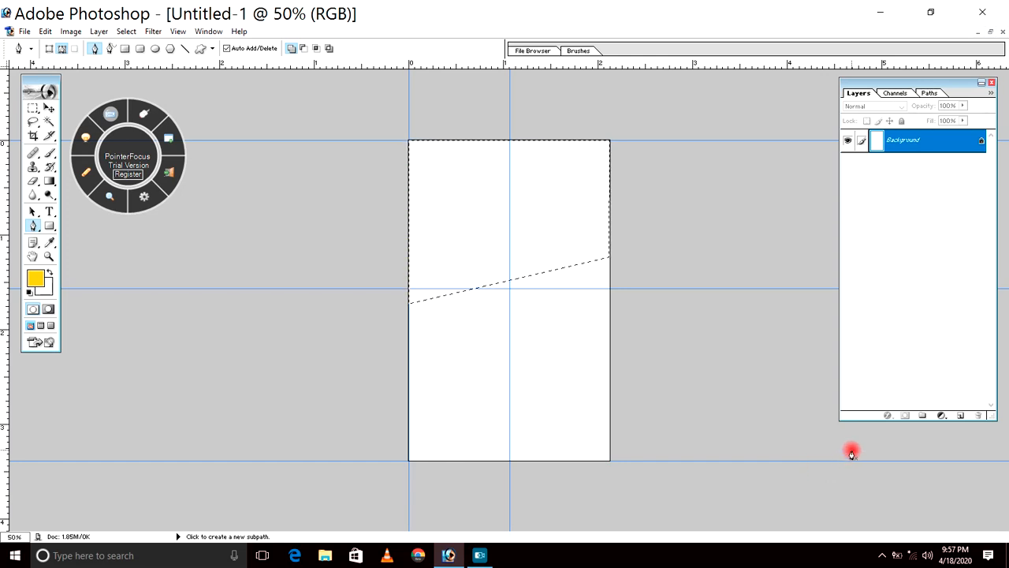
click(962, 416)
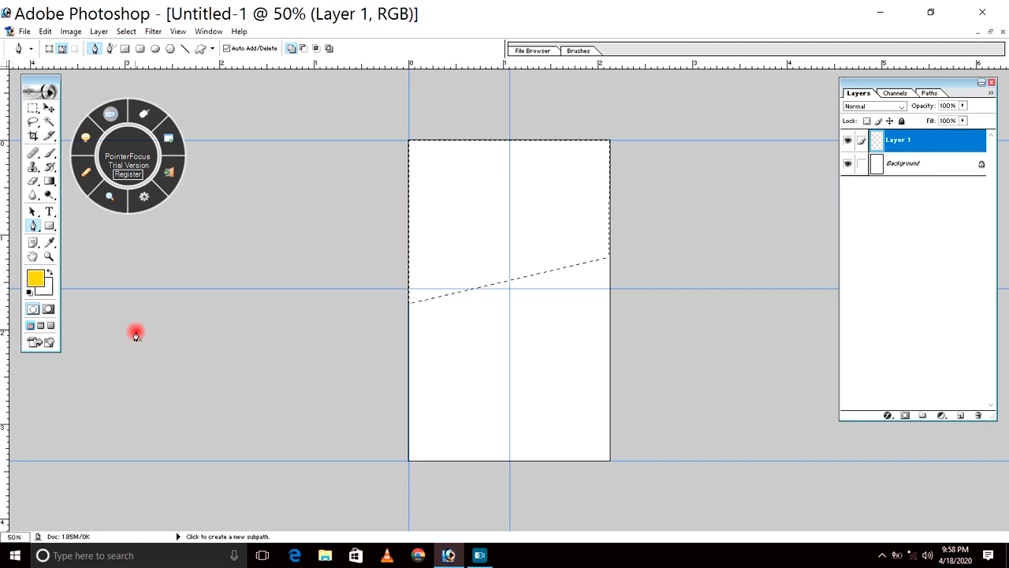
Fill the slanted header selection with the yellow foreground colour on the new layer and deselect it.
key(alt)
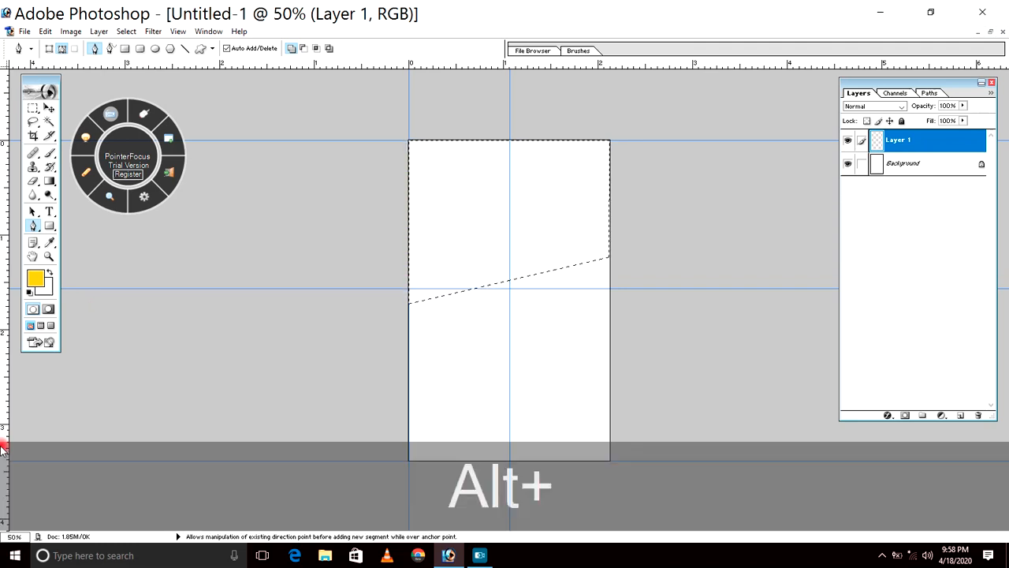
key(alt+BackSpace)
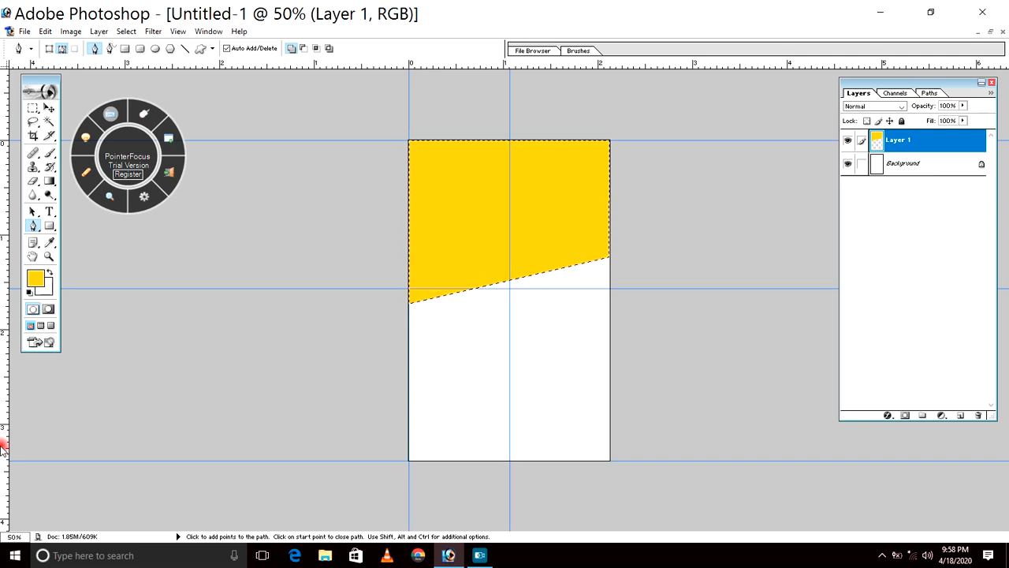
key(ctrl+d)
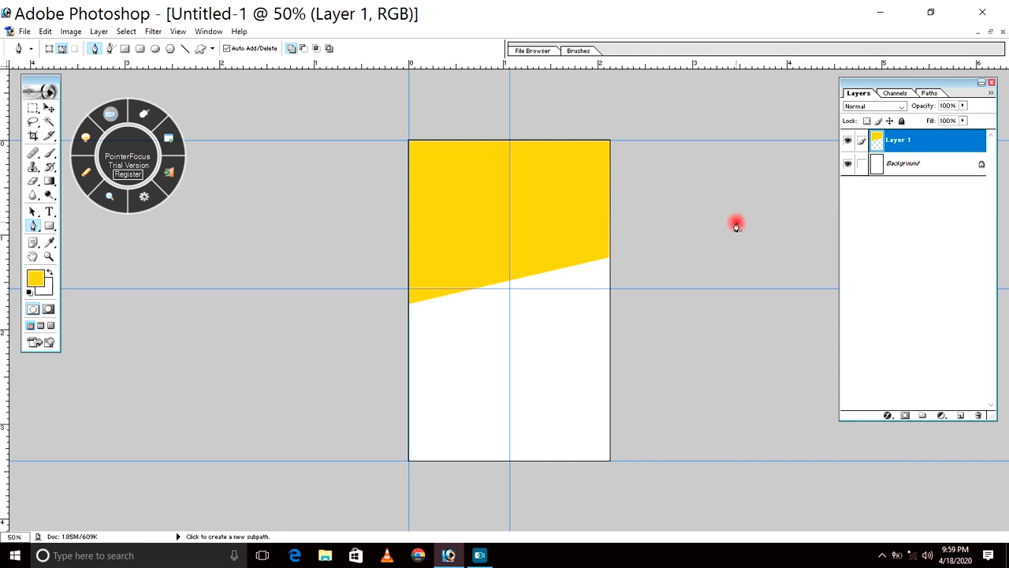
Duplicate the yellow header layer and add a Color Overlay effect to the copy.
key(ctrl+j)
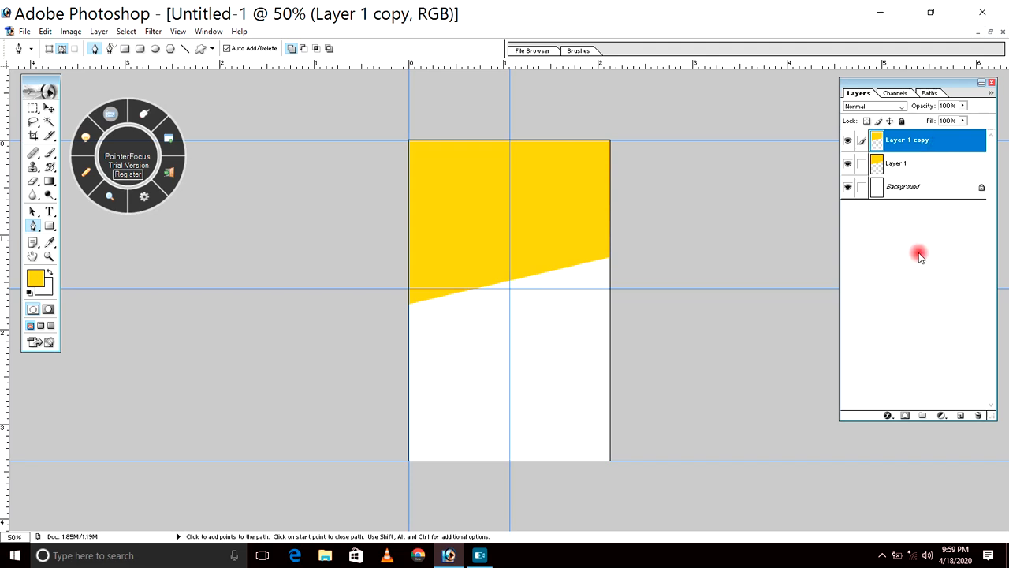
click(890, 419)
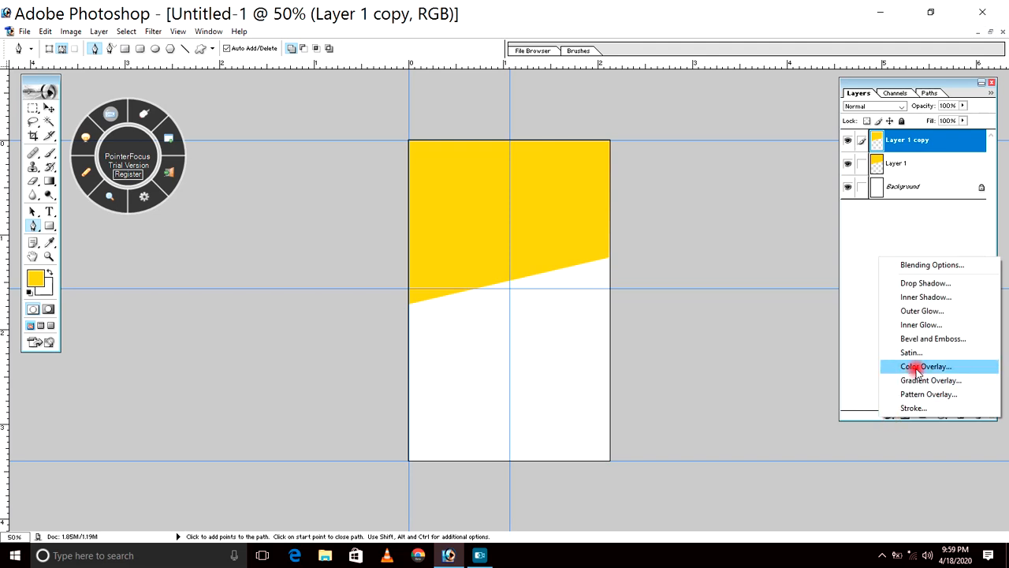
click(765, 444)
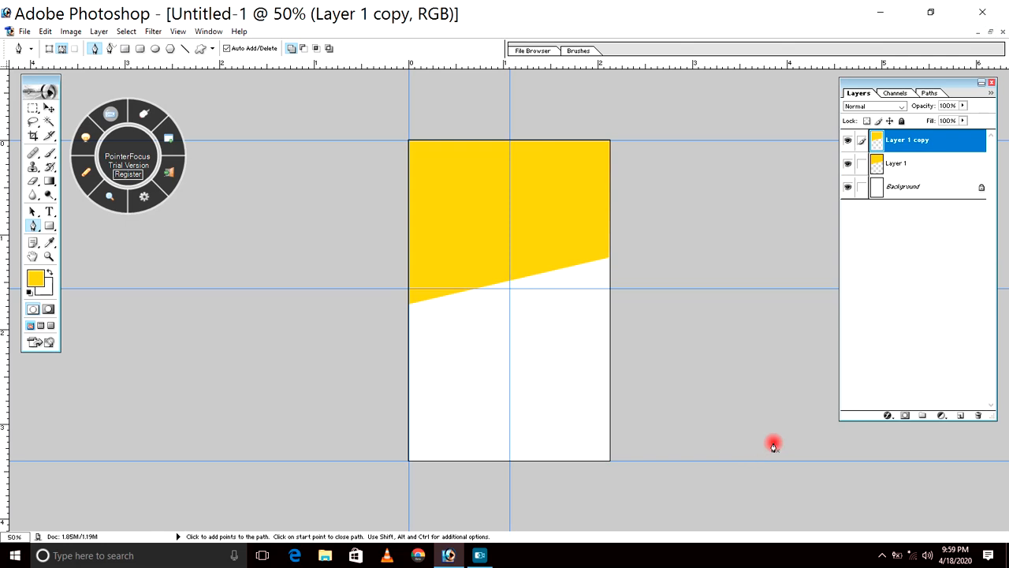
click(891, 418)
click(910, 369)
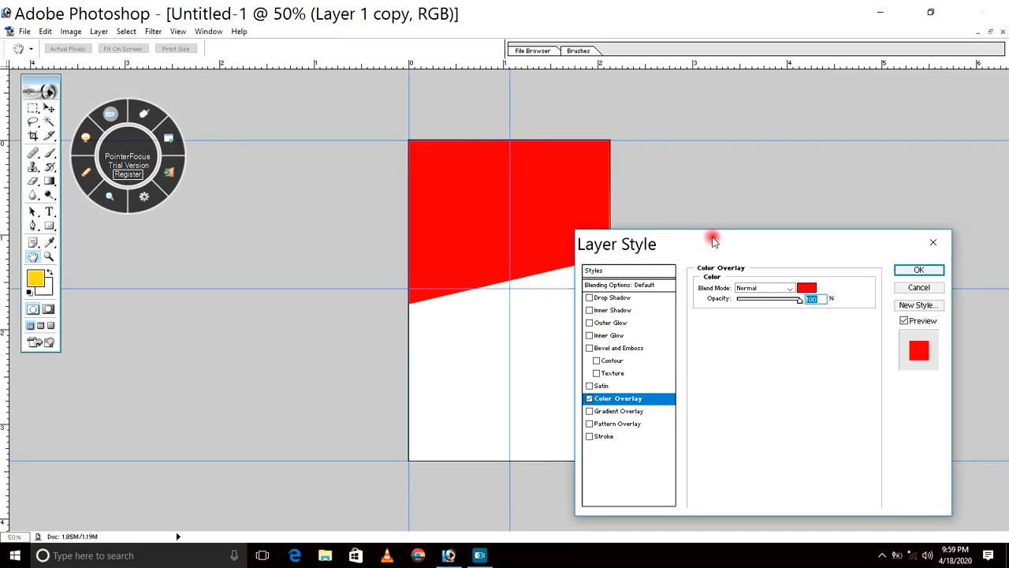
Set the overlay colour to dark blue 1203A8 and apply the layer style.
drag(713, 240, 714, 202)
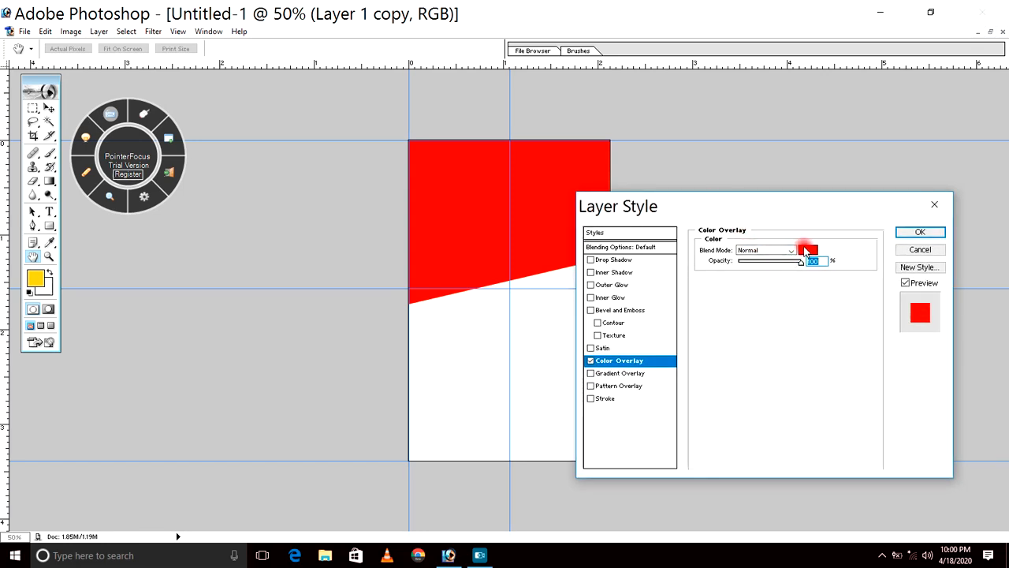
click(806, 251)
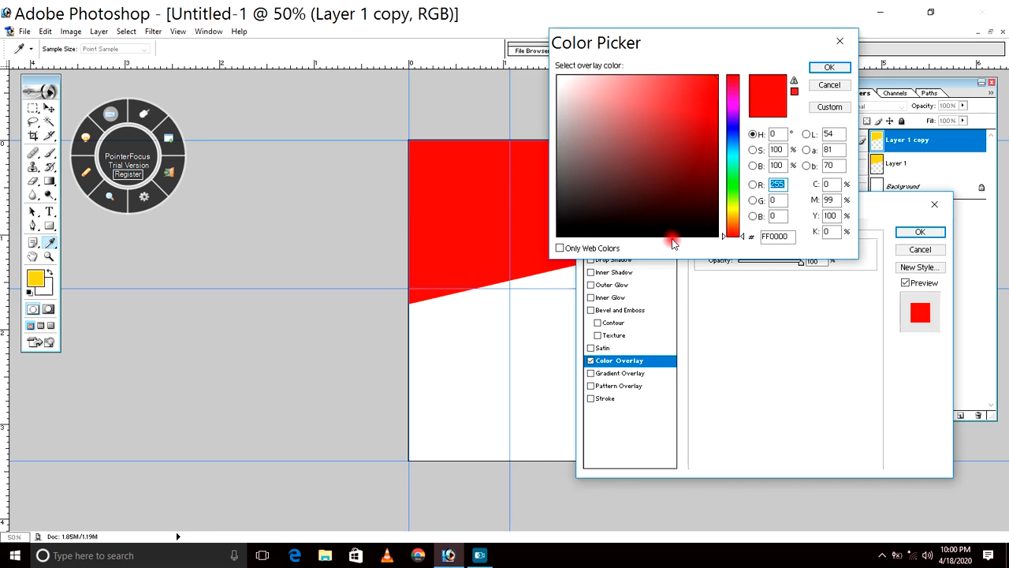
click(737, 127)
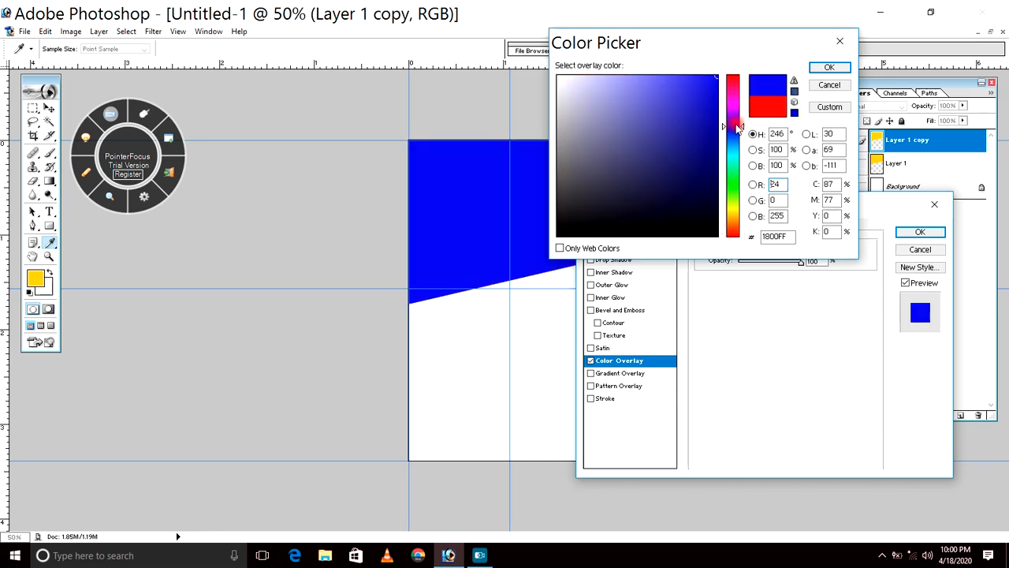
click(716, 103)
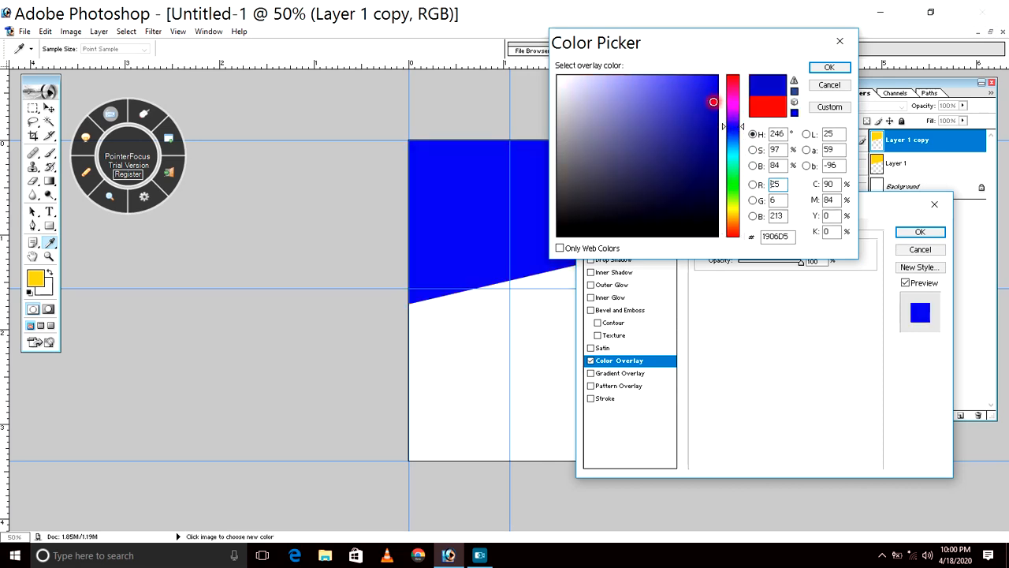
click(715, 116)
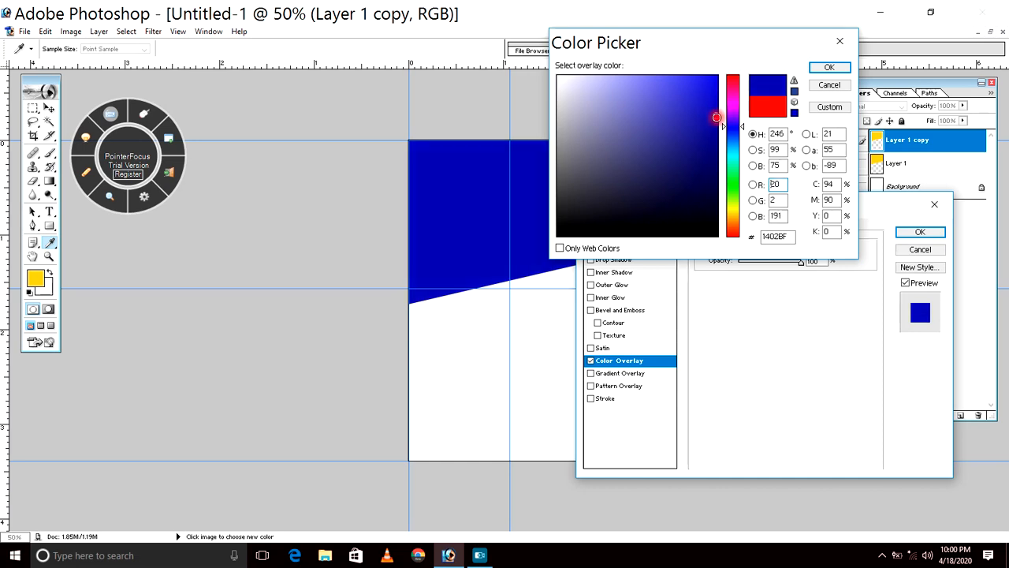
click(715, 130)
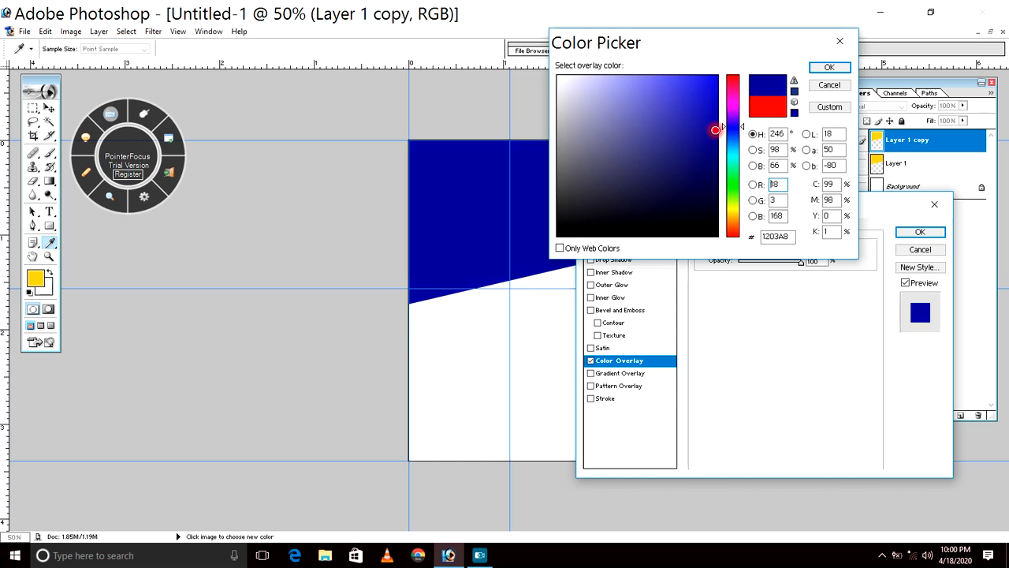
click(828, 67)
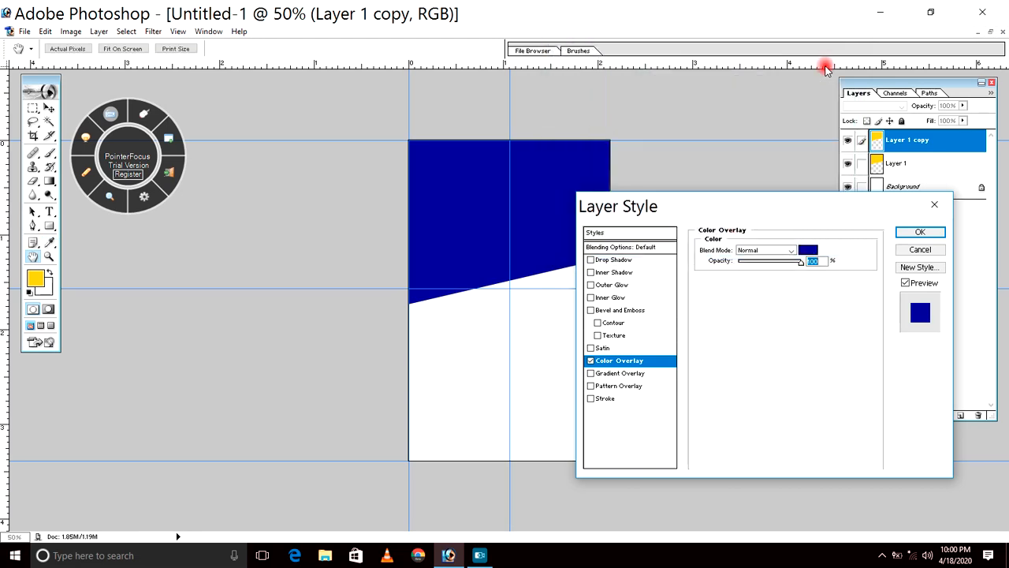
key(Return)
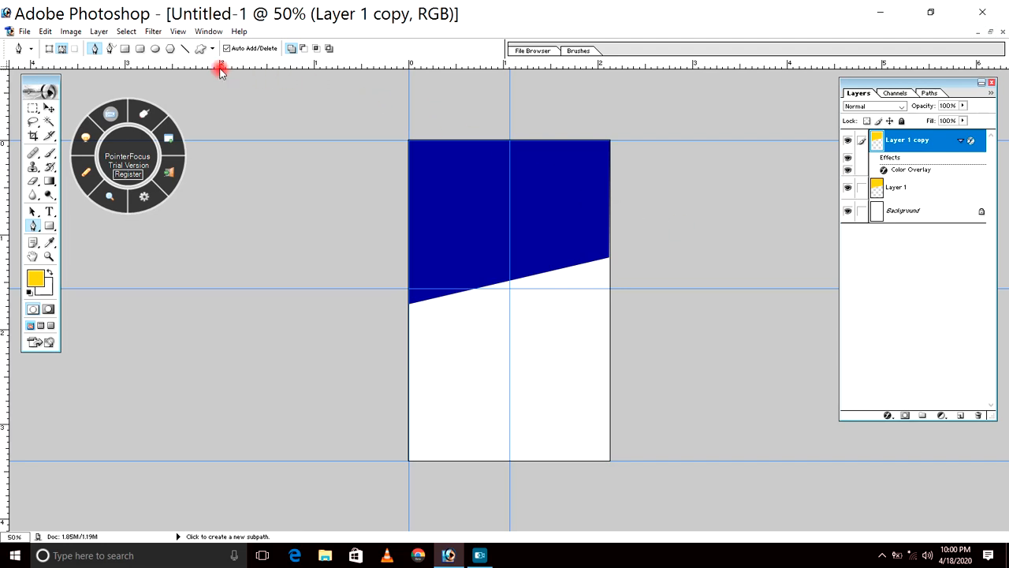
Move the blue header copy up about 0.1 in to expose a thin yellow stripe along its slanted lower edge.
click(49, 107)
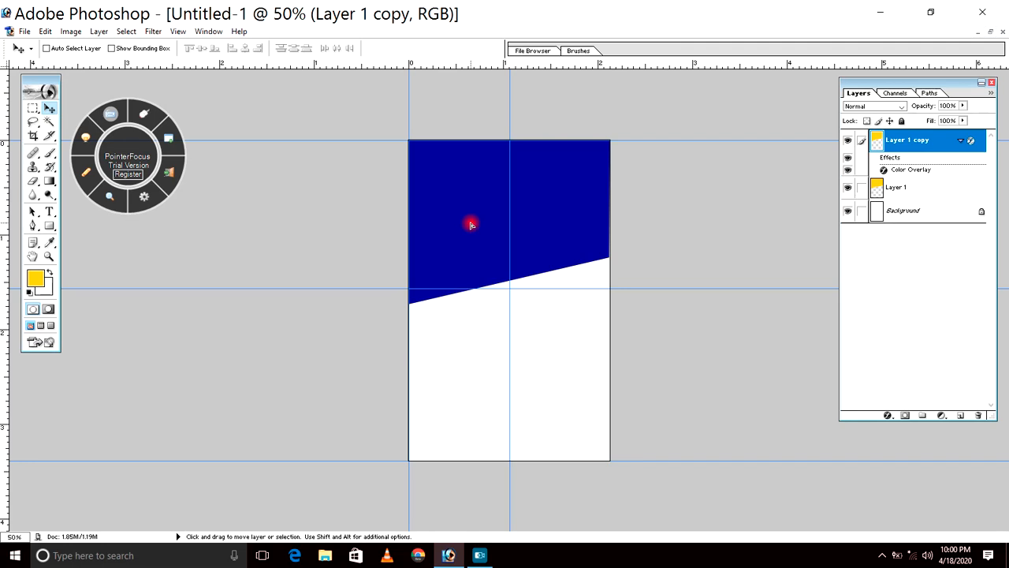
drag(470, 224, 473, 219)
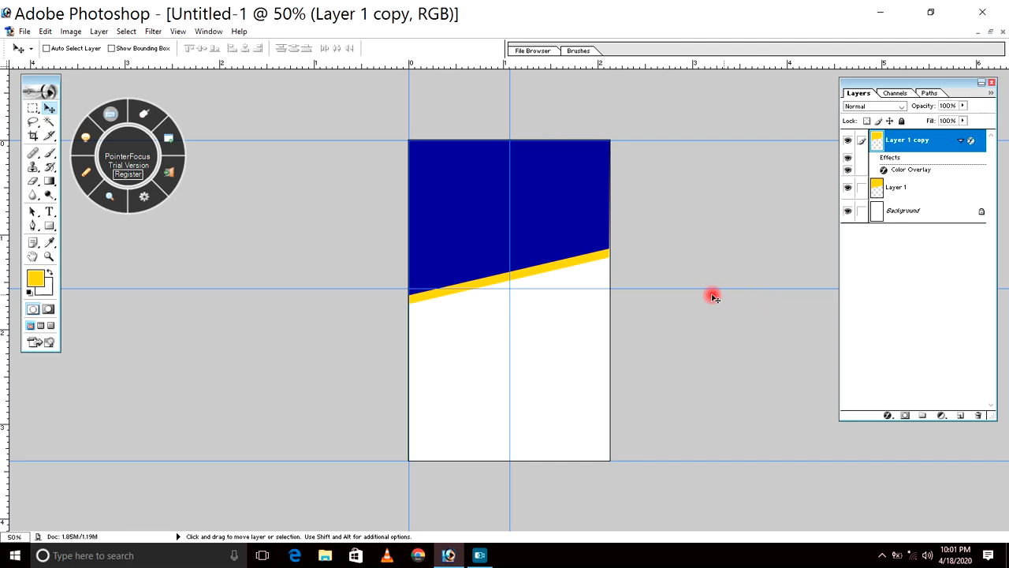
Select a full-width strip about 0.2 in tall along the card's bottom edge and fill it with yellow on a new layer.
click(32, 113)
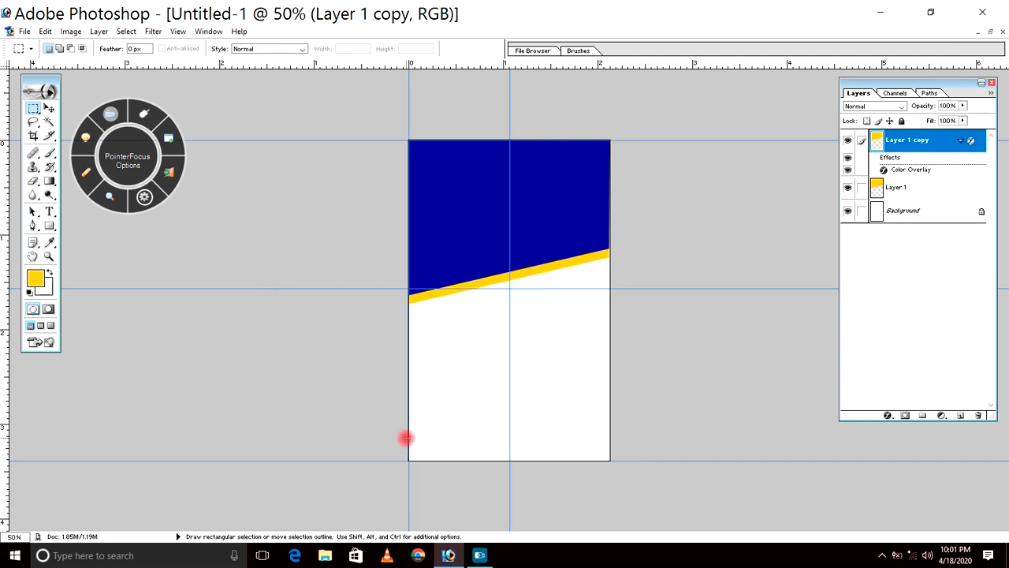
drag(410, 439, 622, 460)
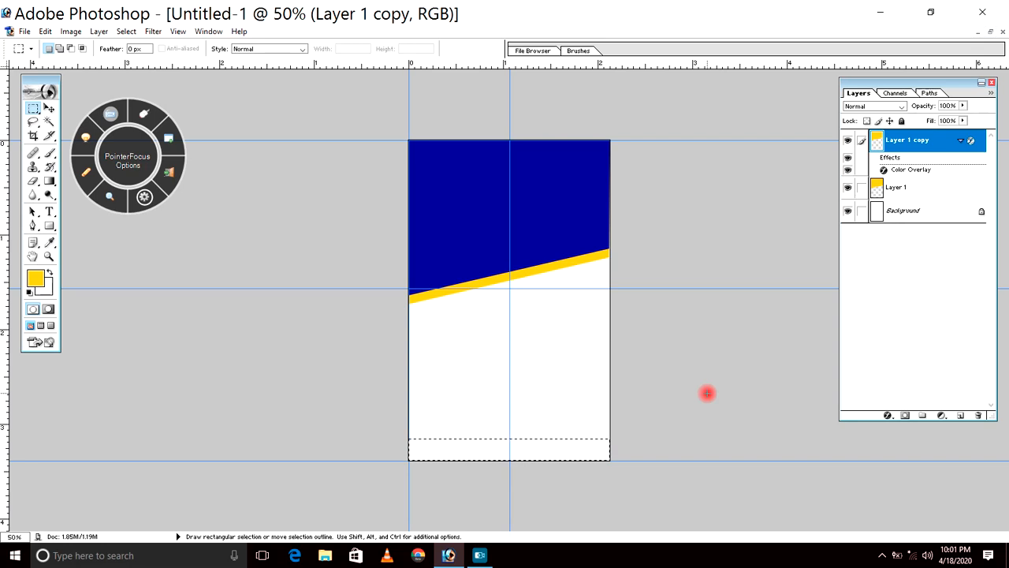
click(960, 418)
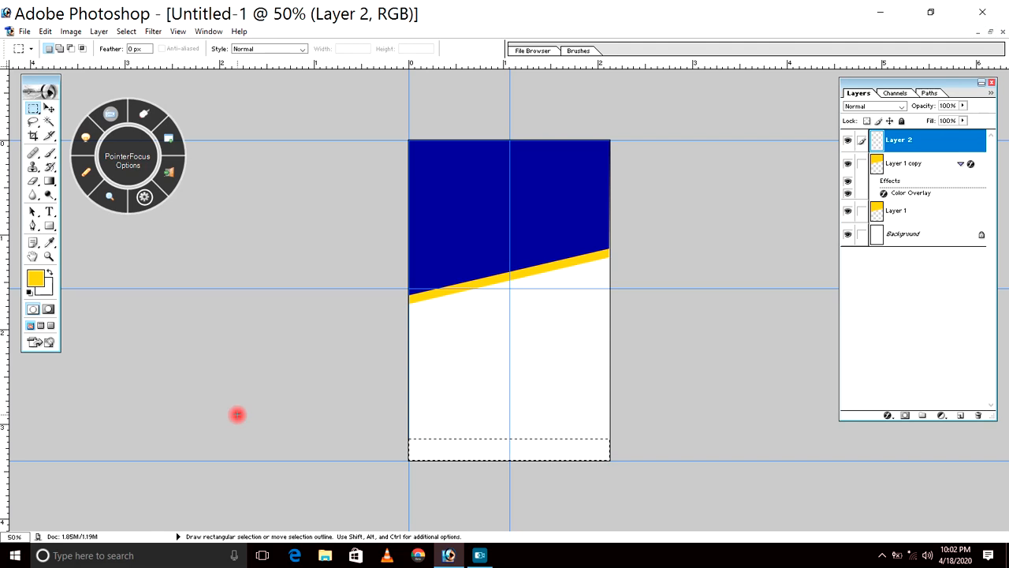
key(alt+BackSpace)
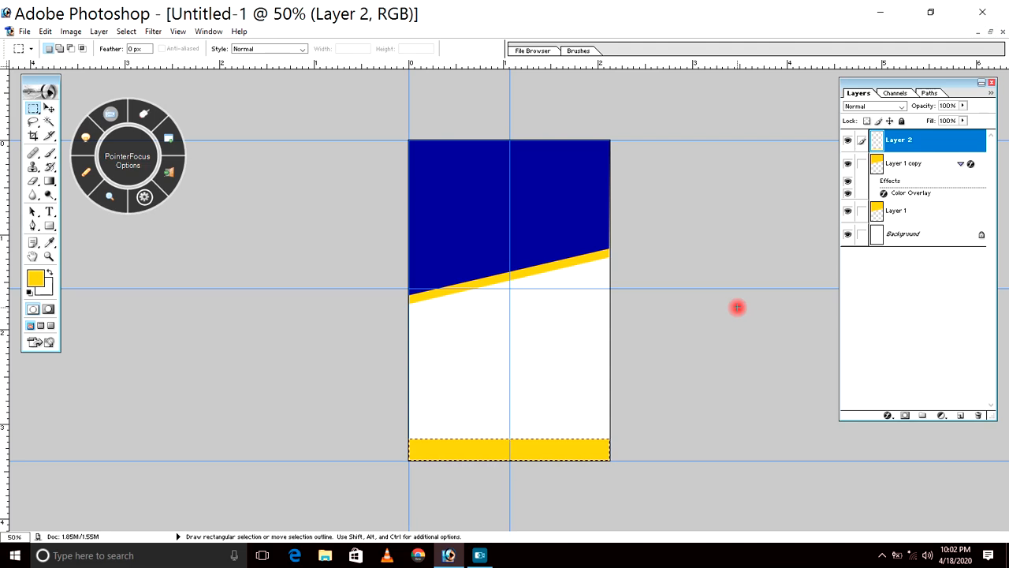
Duplicate the yellow bottom strip to a new layer and give the copy a Color Overlay sampled from the header's dark blue, 1203A8.
key(ctrl)
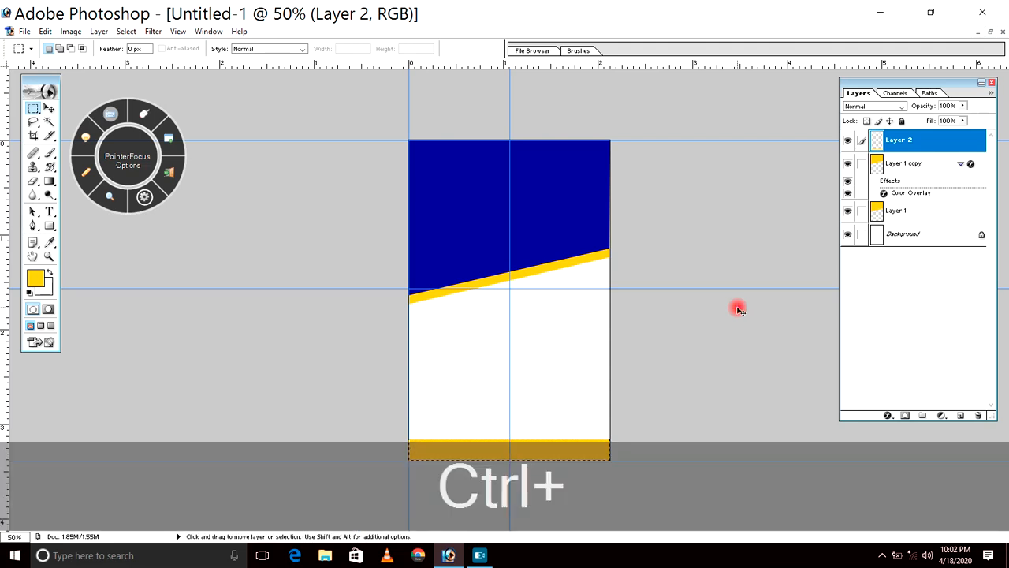
key(ctrl+j)
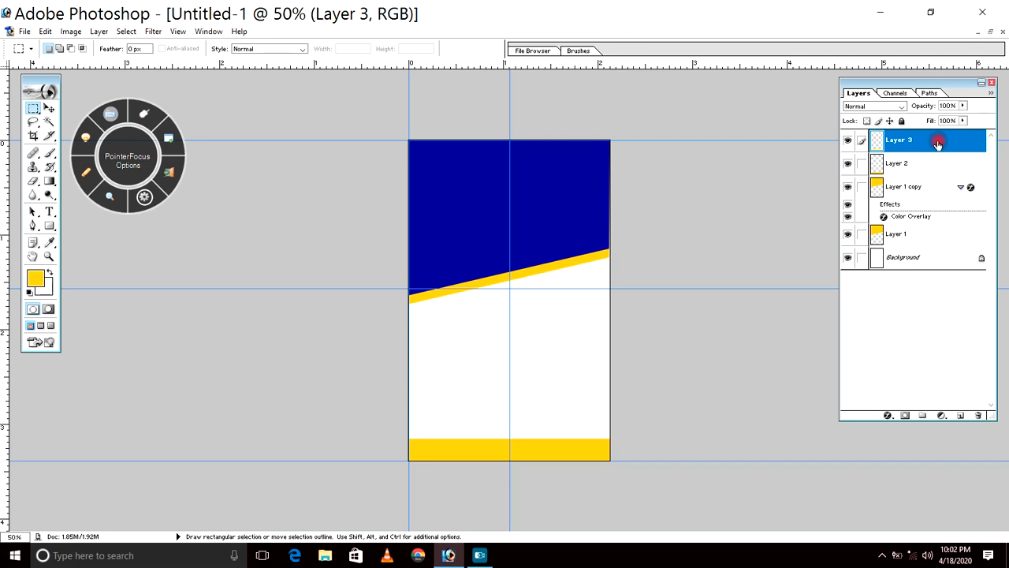
click(888, 416)
click(924, 368)
click(680, 246)
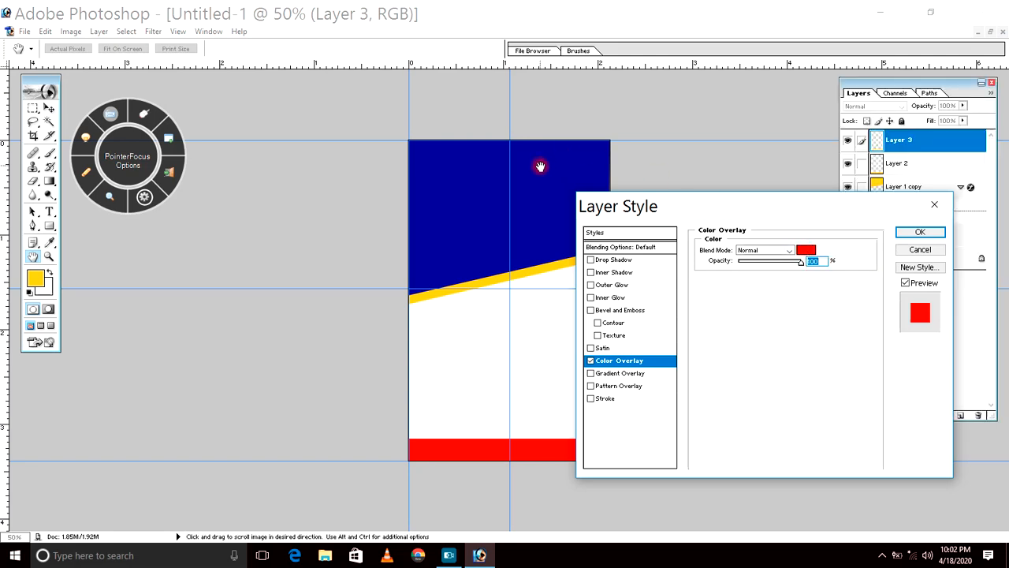
click(806, 249)
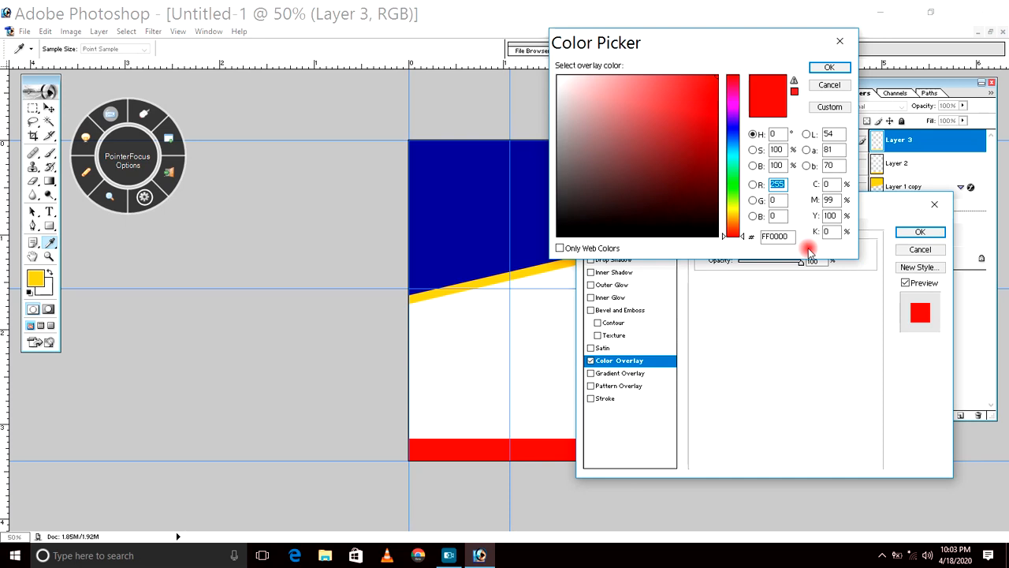
click(477, 161)
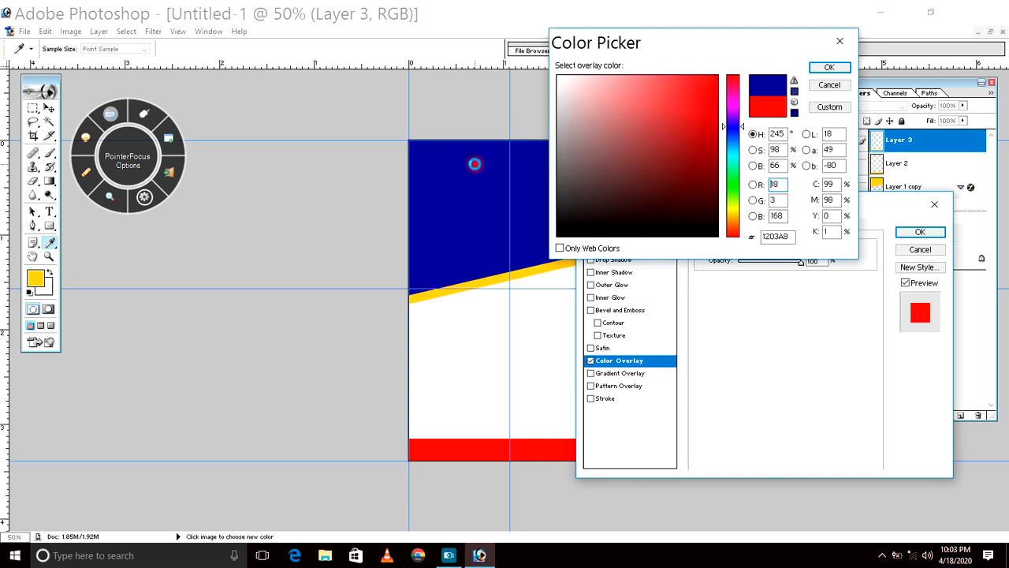
click(828, 67)
click(918, 232)
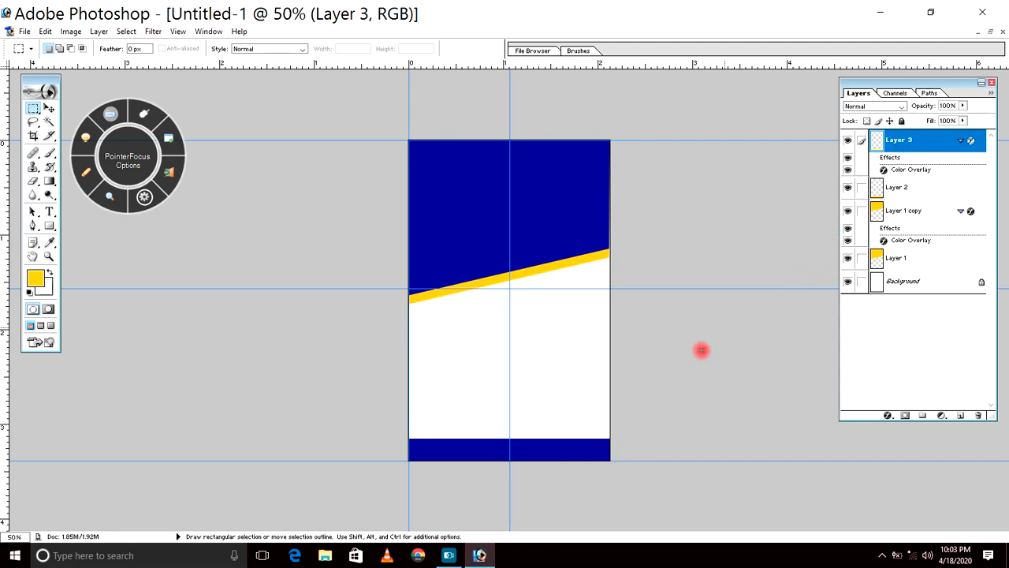
Move the yellow strip on Layer 2 up so that about 0.1 in of it shows above the blue bottom strip.
click(918, 195)
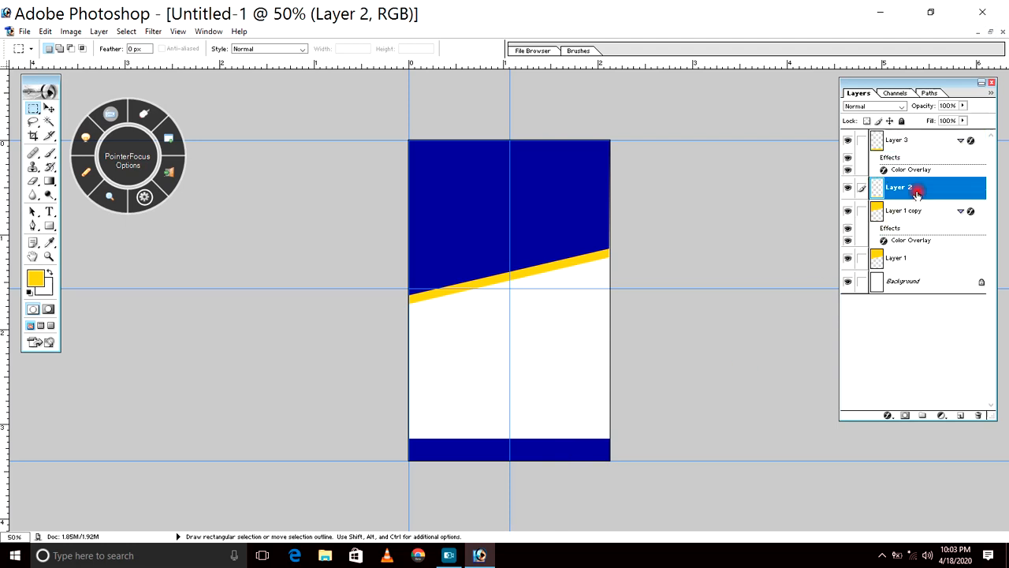
click(49, 108)
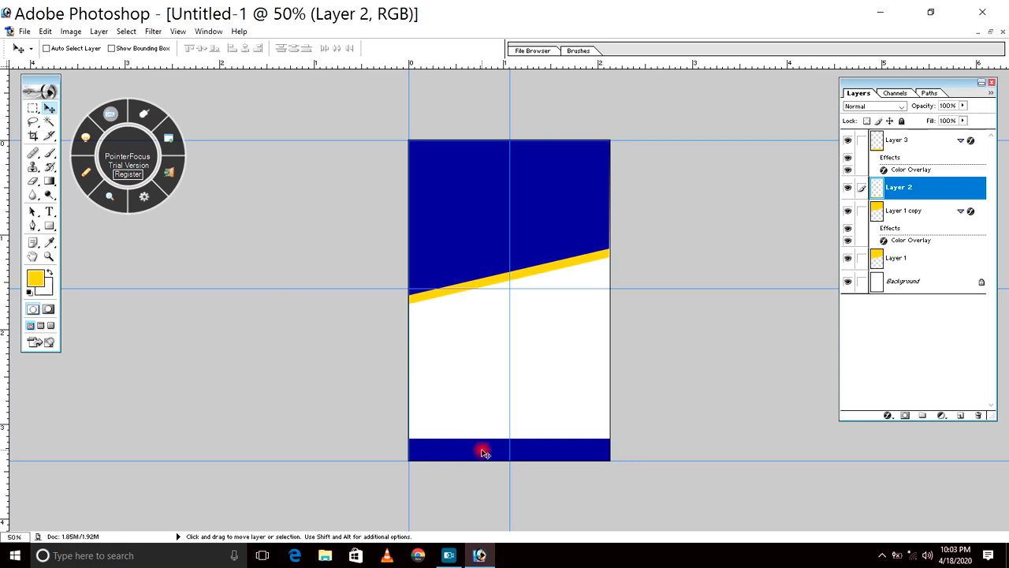
drag(482, 450, 485, 452)
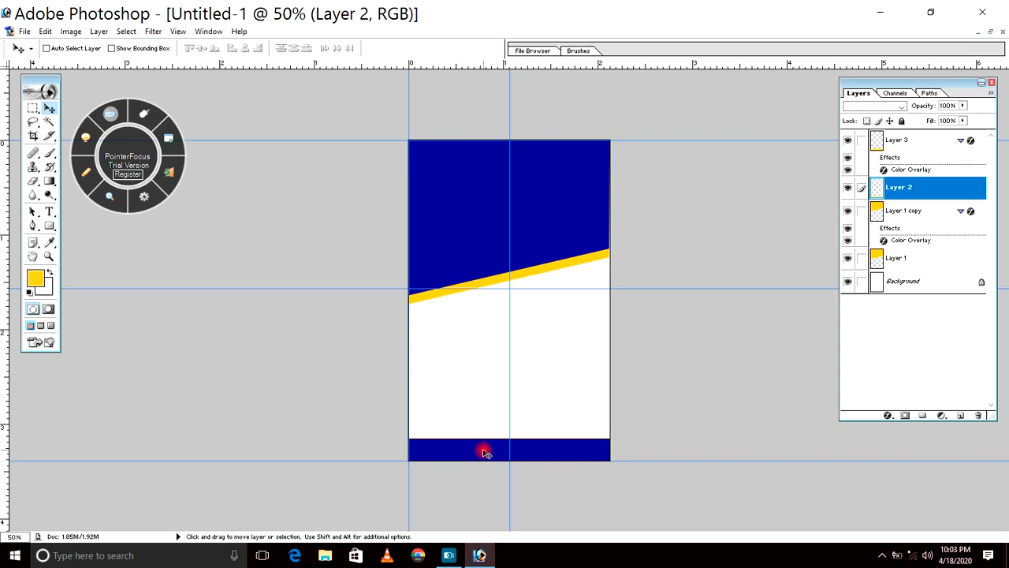
key(Up)
key(Up)
key(Up)
key(Up)
key(Up)
key(Up)
key(Up)
key(Up)
key(Up)
key(Up)
key(Down)
key(Down)
key(Down)
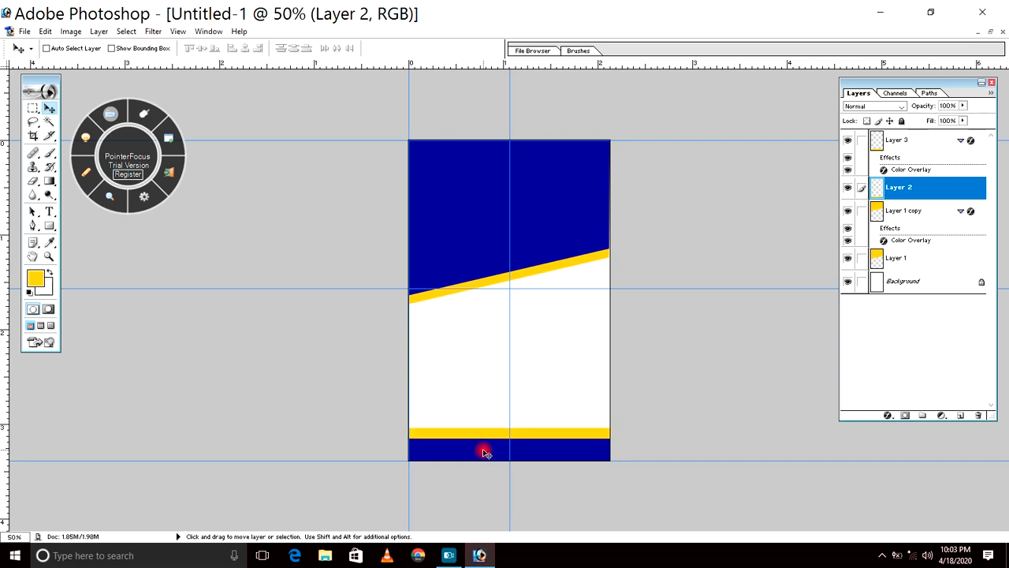
key(Down)
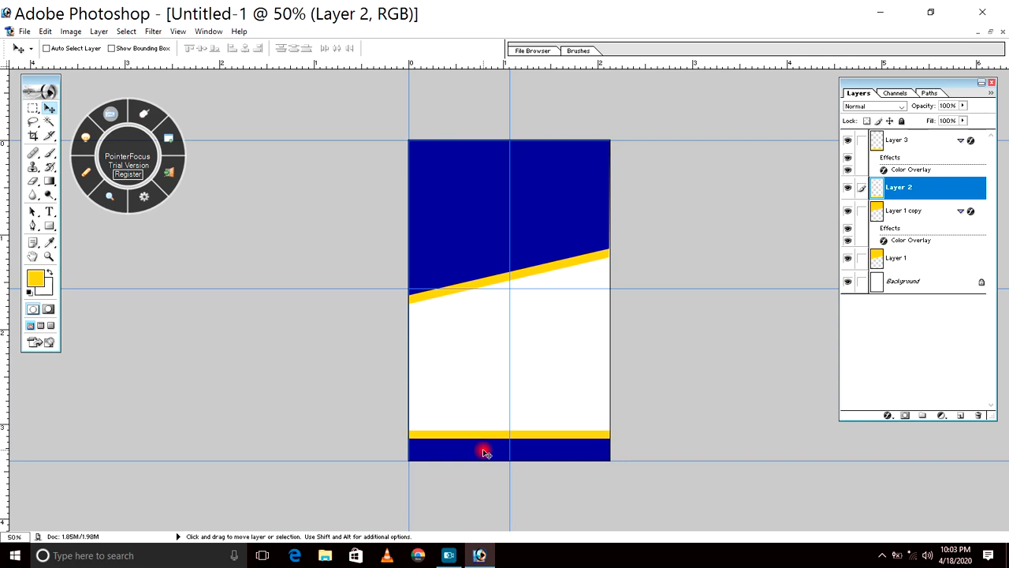
key(Down)
key(Down)
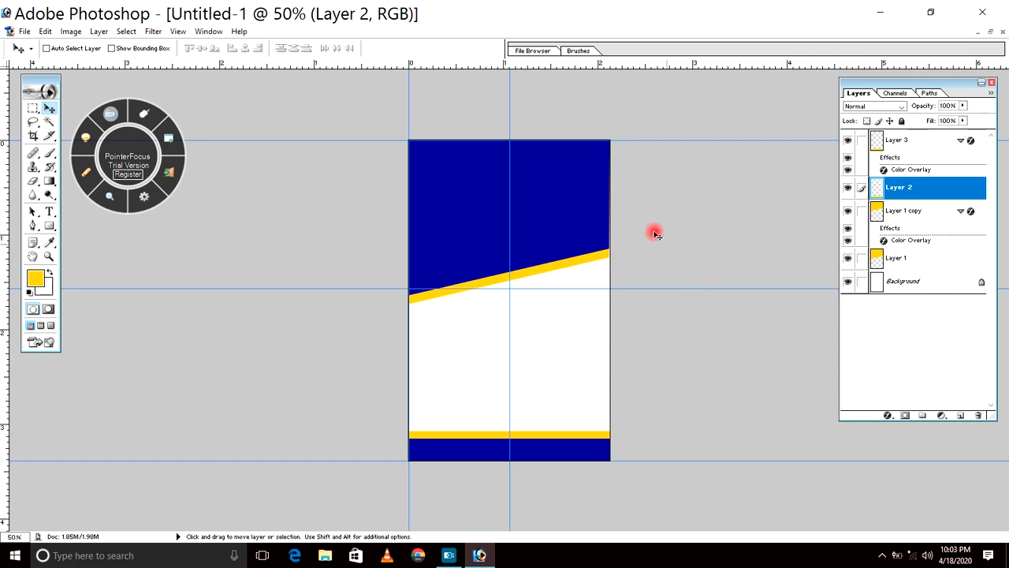
Draw a circular selection about 0.5 in across in the white area below the header, right of the vertical guide.
key(ctrl+space)
click(544, 174)
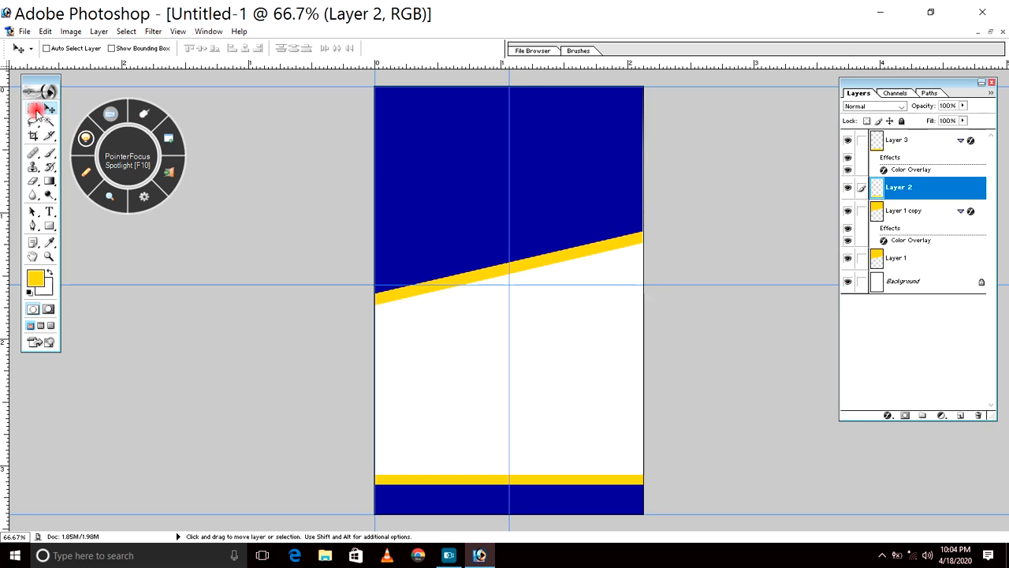
click(36, 112)
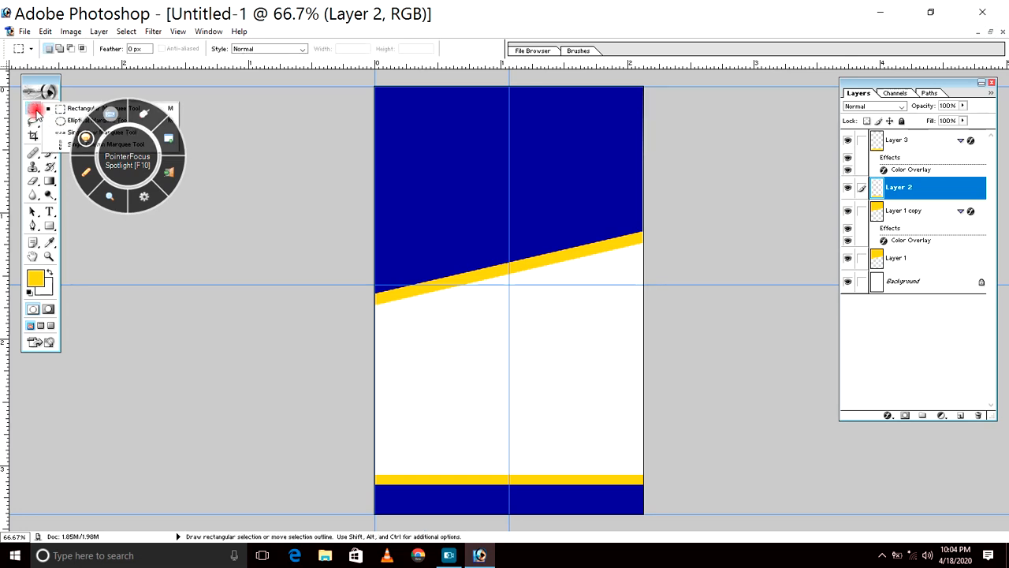
drag(35, 111, 71, 120)
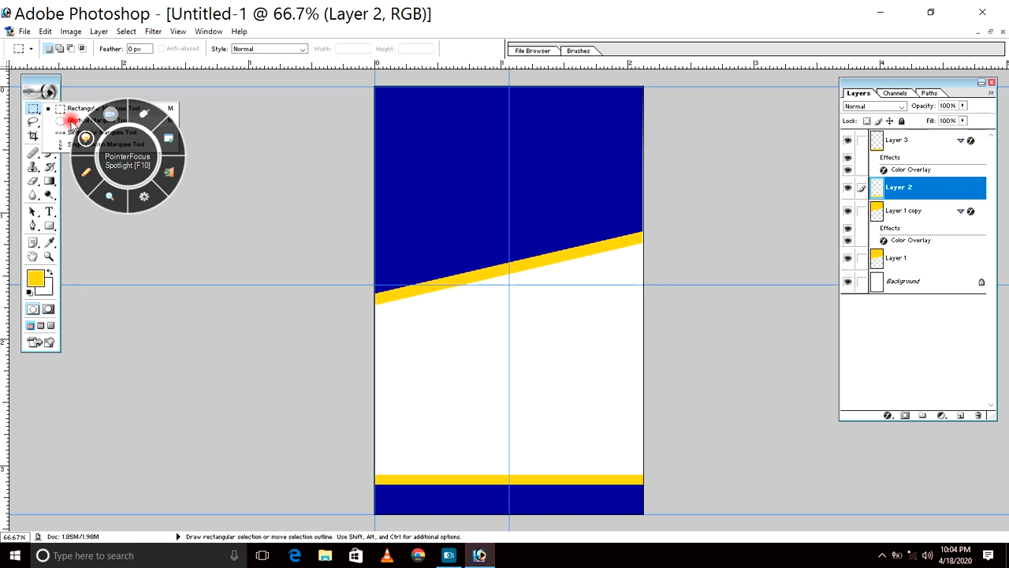
drag(130, 103, 256, 78)
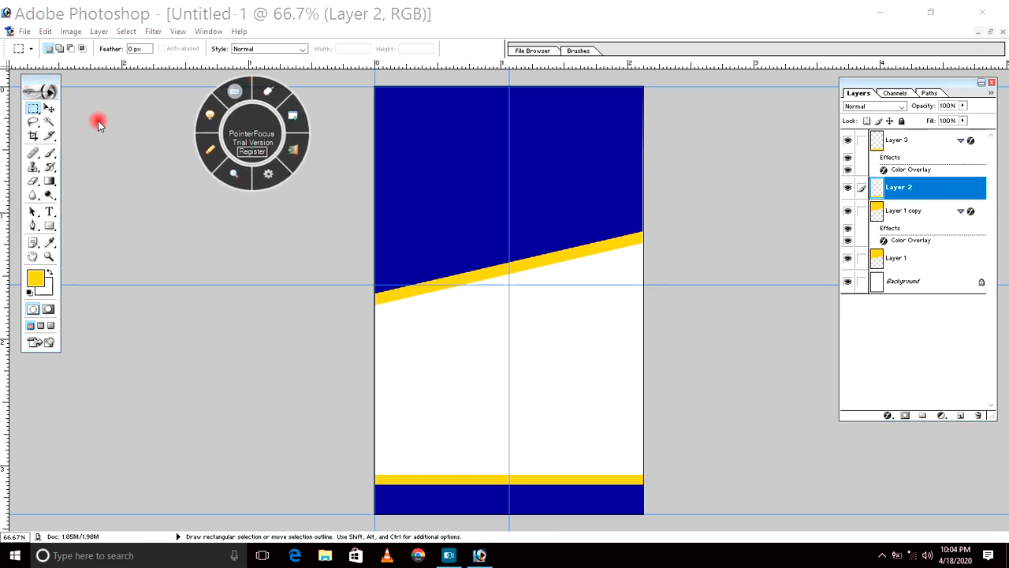
click(36, 112)
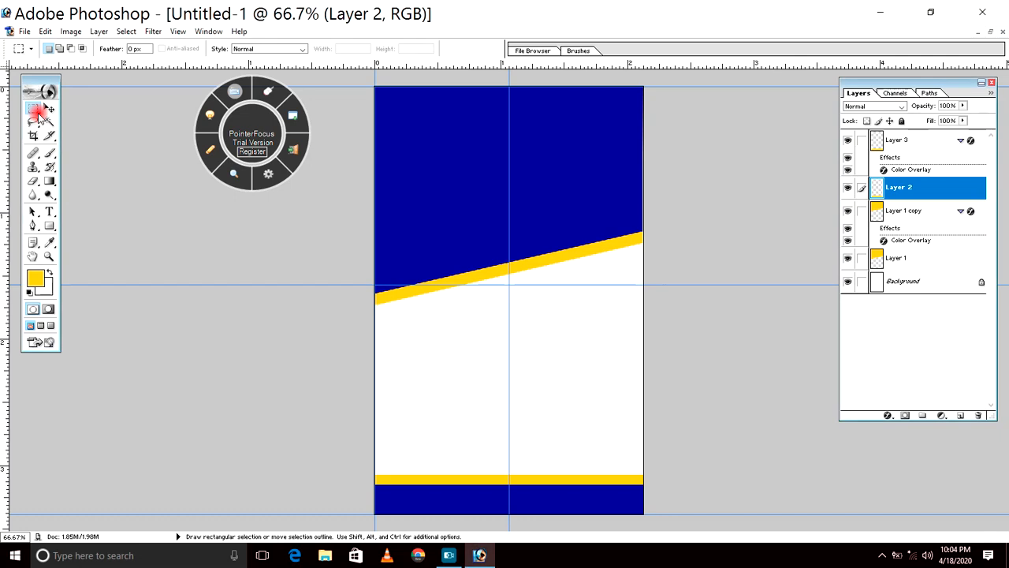
click(36, 112)
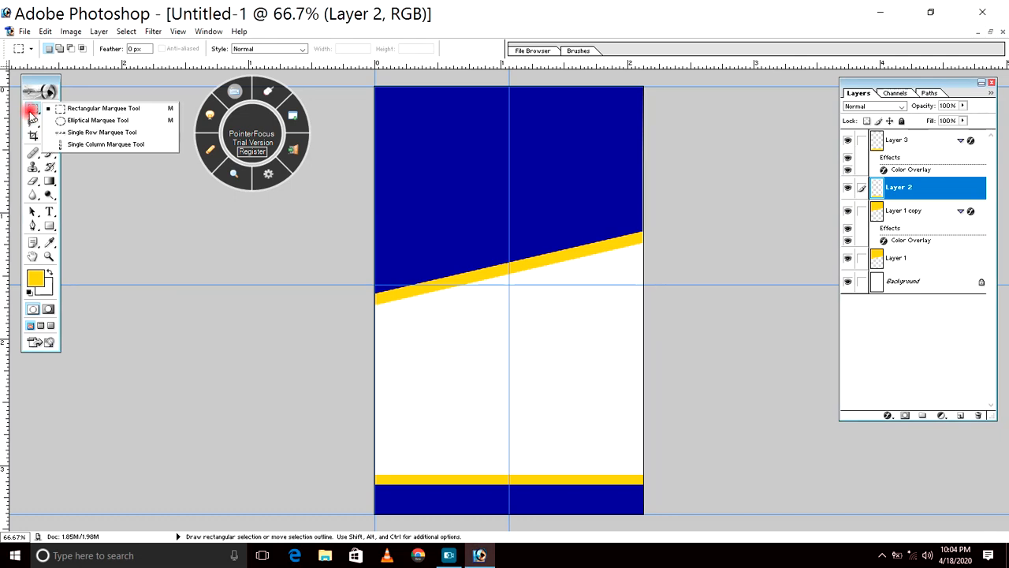
click(116, 123)
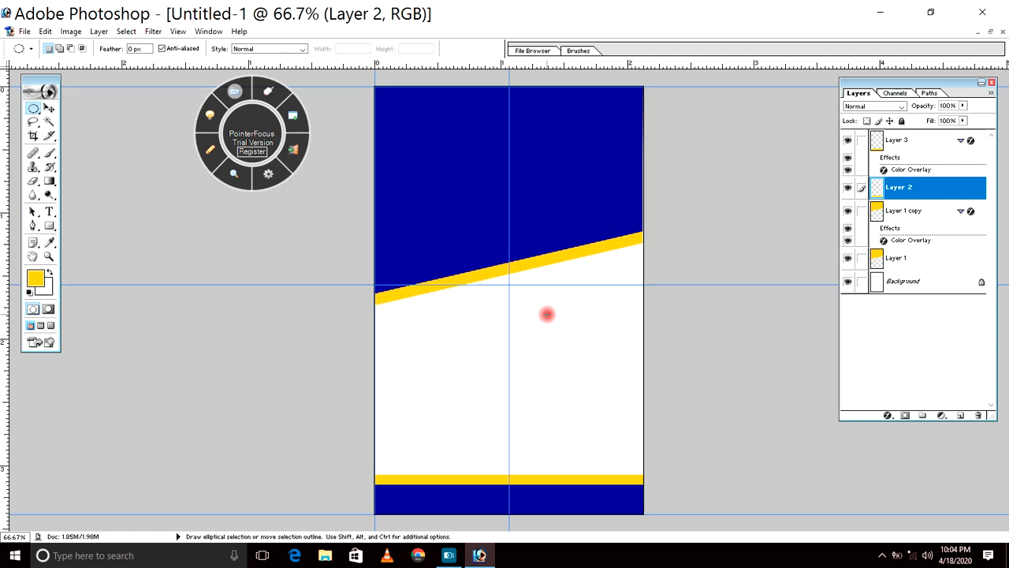
key(shift)
drag(547, 314, 587, 364)
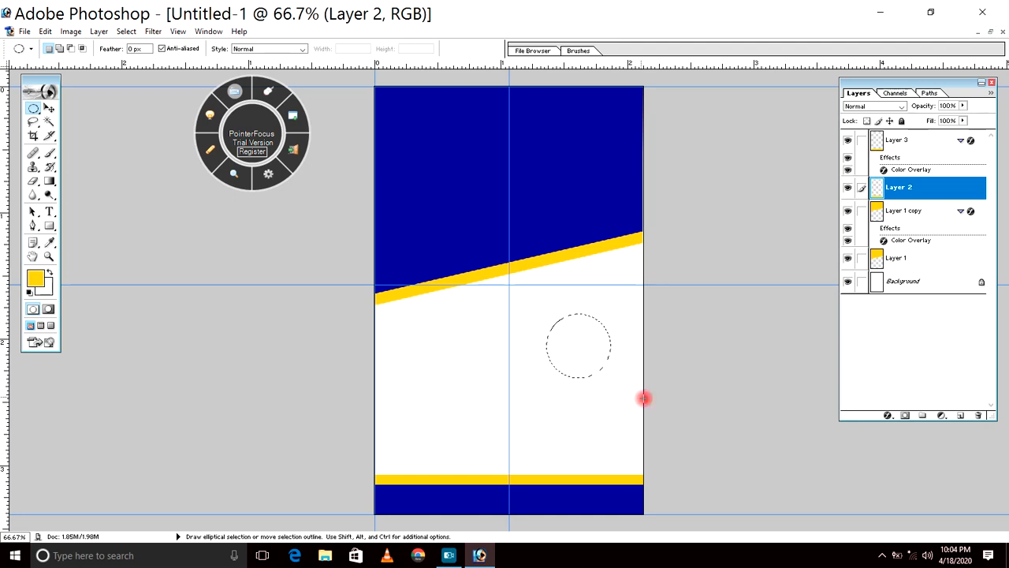
Fill the circular selection with white on a new layer, move the circle into the blue header's upper-right corner, and deselect it.
click(962, 418)
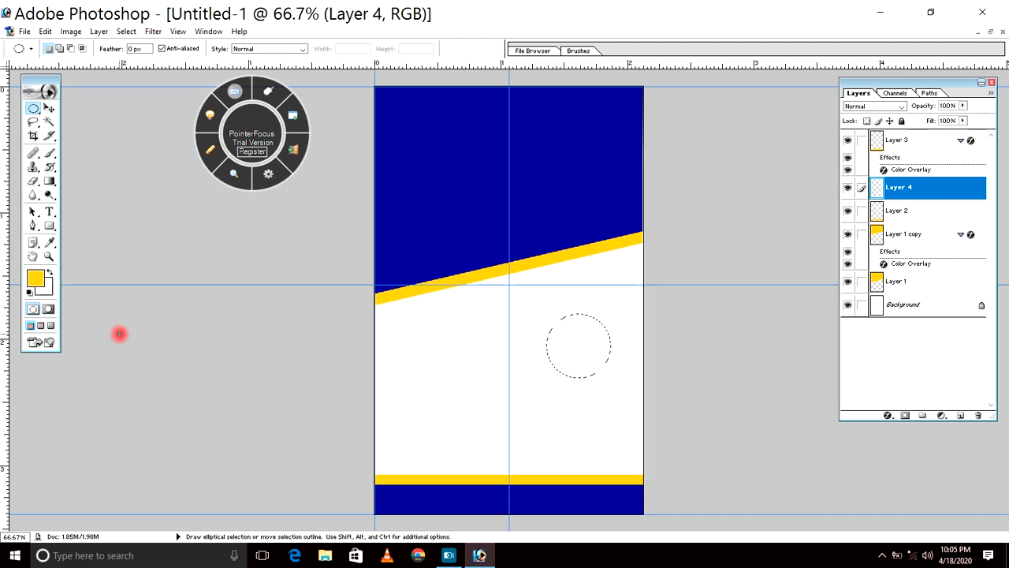
key(ctrl+BackSpace)
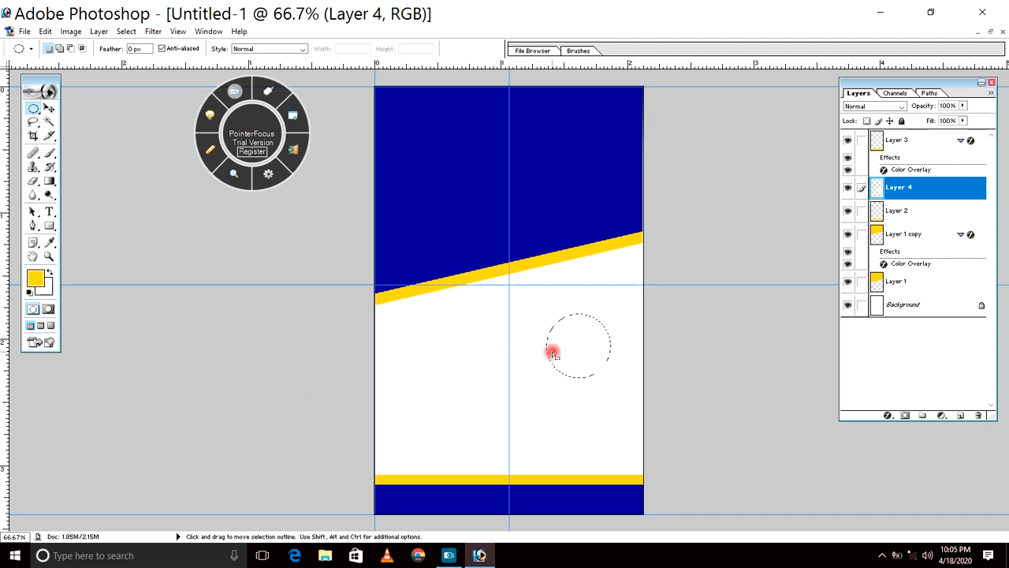
click(49, 108)
drag(575, 350, 599, 137)
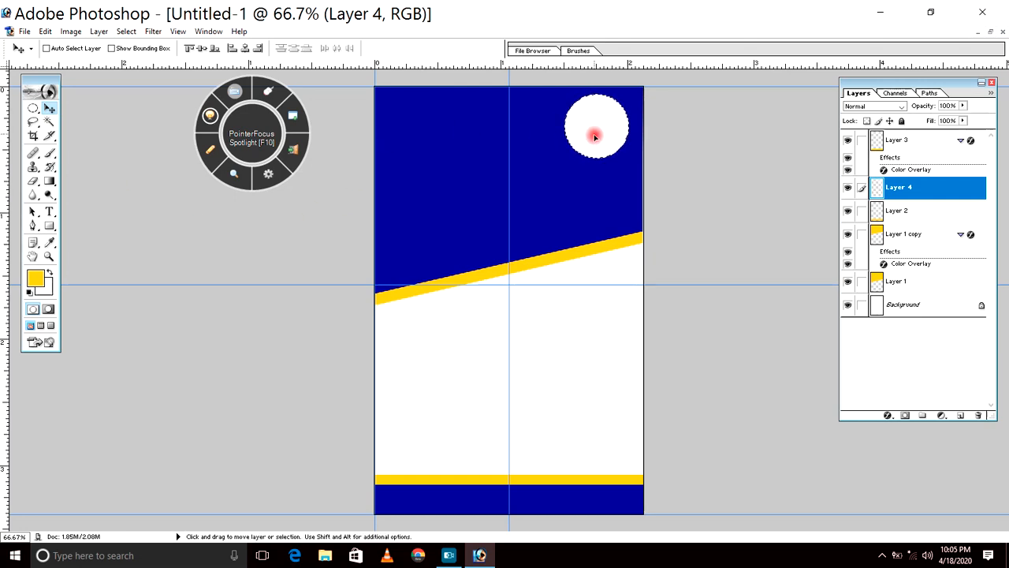
key(ctrl+d)
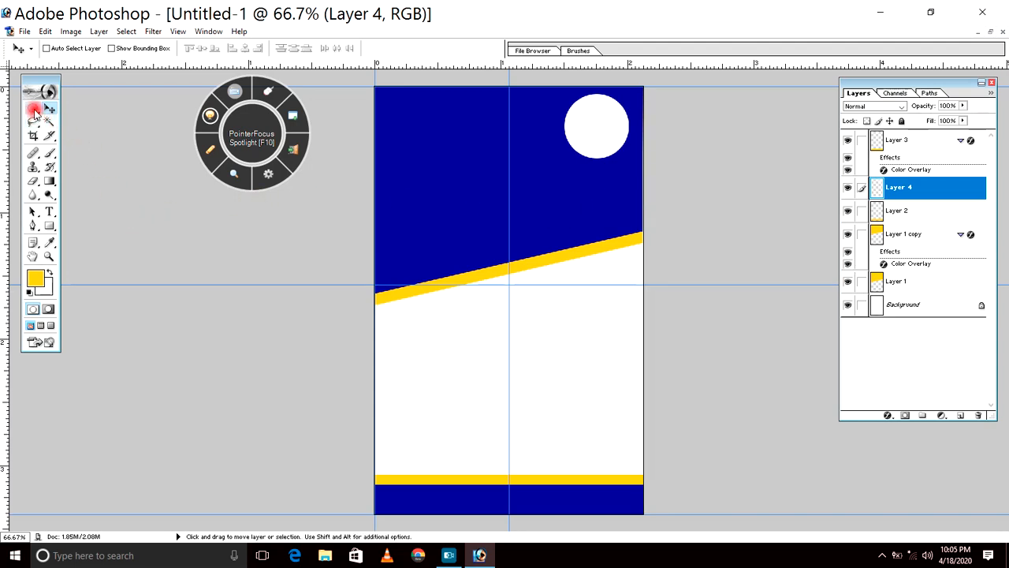
Add a white horizontal bar about 1.6 × 0.3 in on Layer 4, running from near the header's left edge into the white circle.
drag(34, 113, 90, 107)
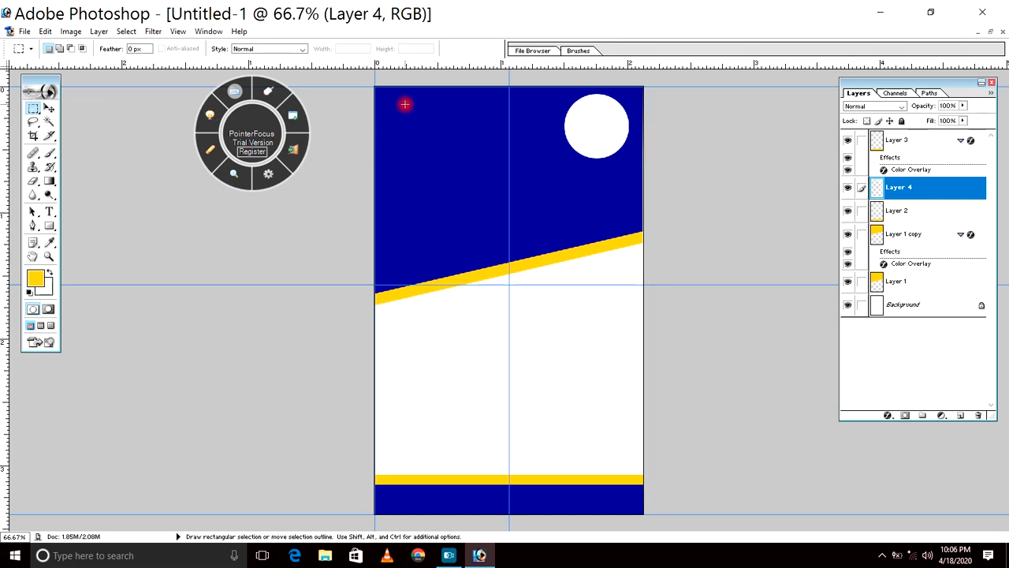
drag(390, 112, 509, 148)
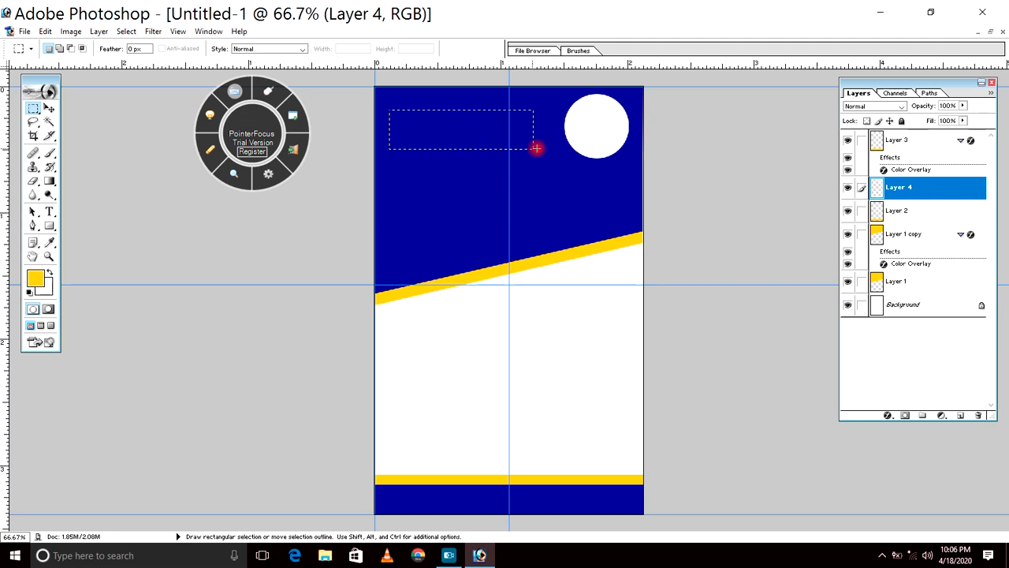
drag(580, 148, 590, 142)
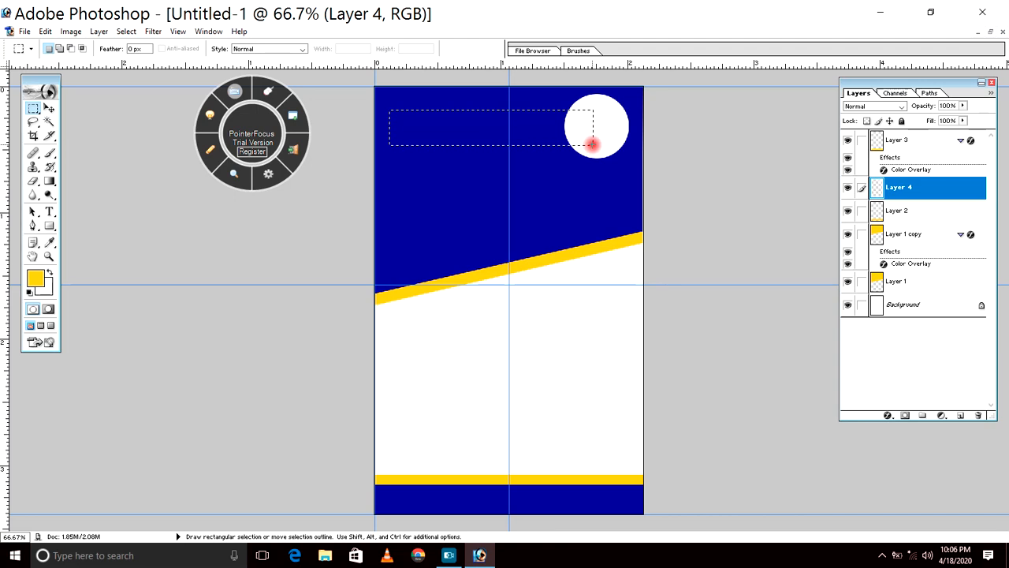
click(593, 146)
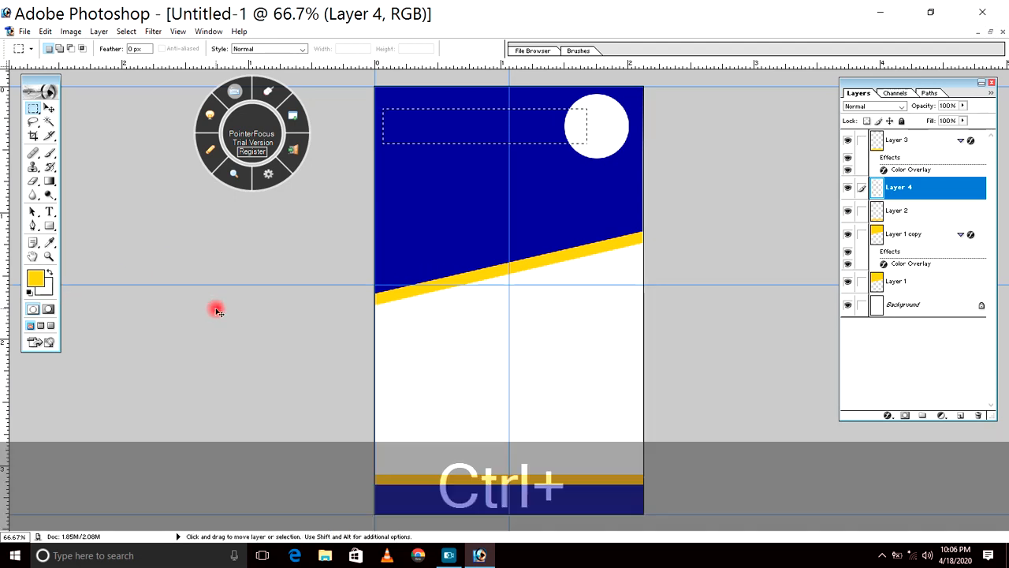
key(ctrl+BackSpace)
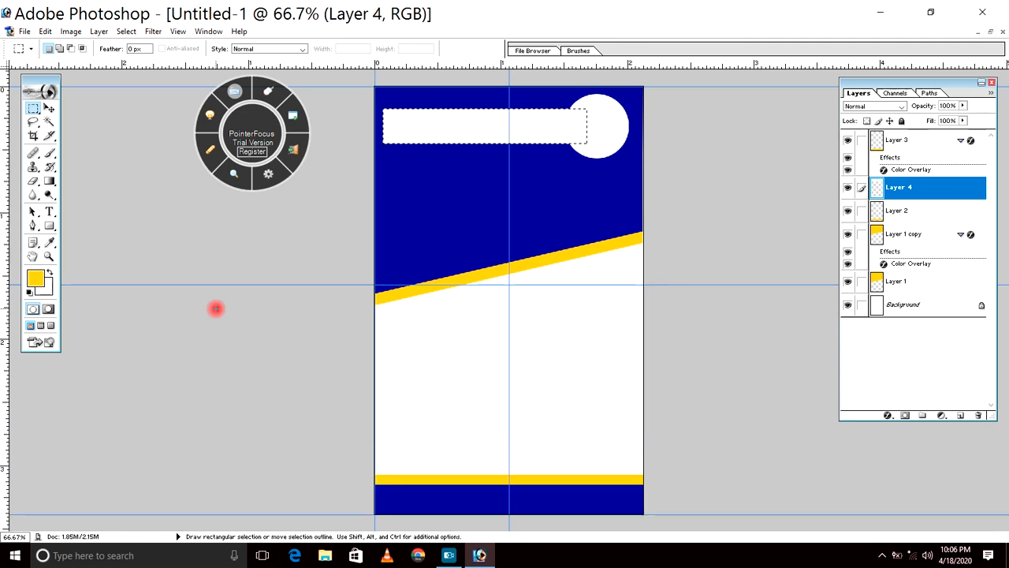
key(ctrl+d)
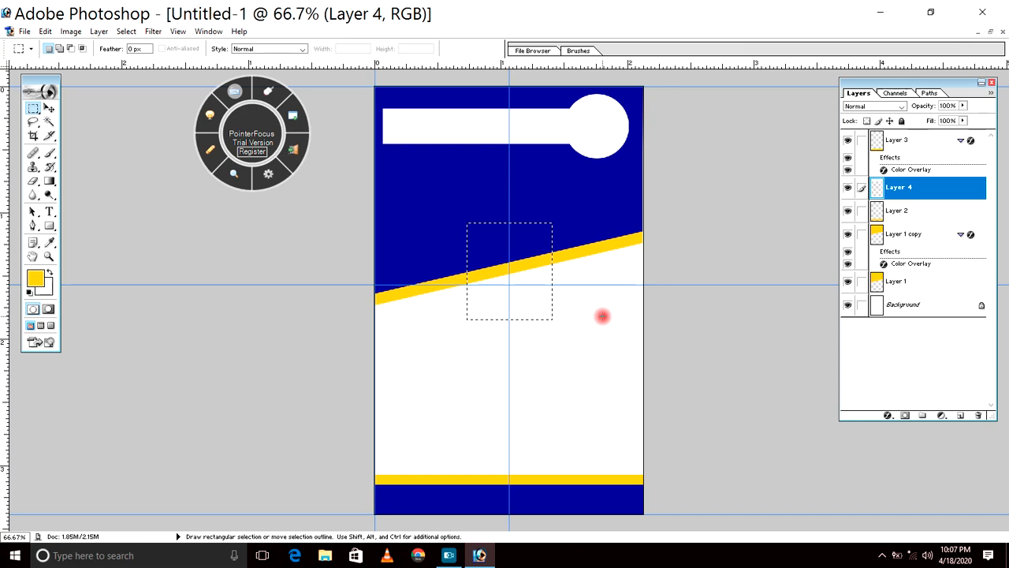
Fill a rectangular selection about 0.7 × 0.8 in, centred on the vertical guide over the slanted stripe, with white on a new layer.
click(961, 417)
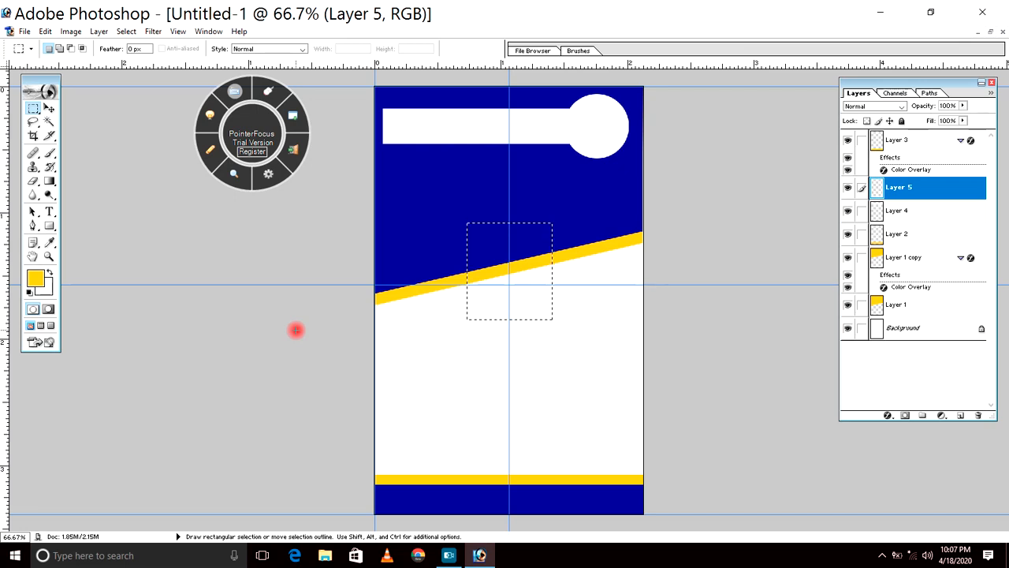
key(ctrl)
key(ctrl+BackSpace)
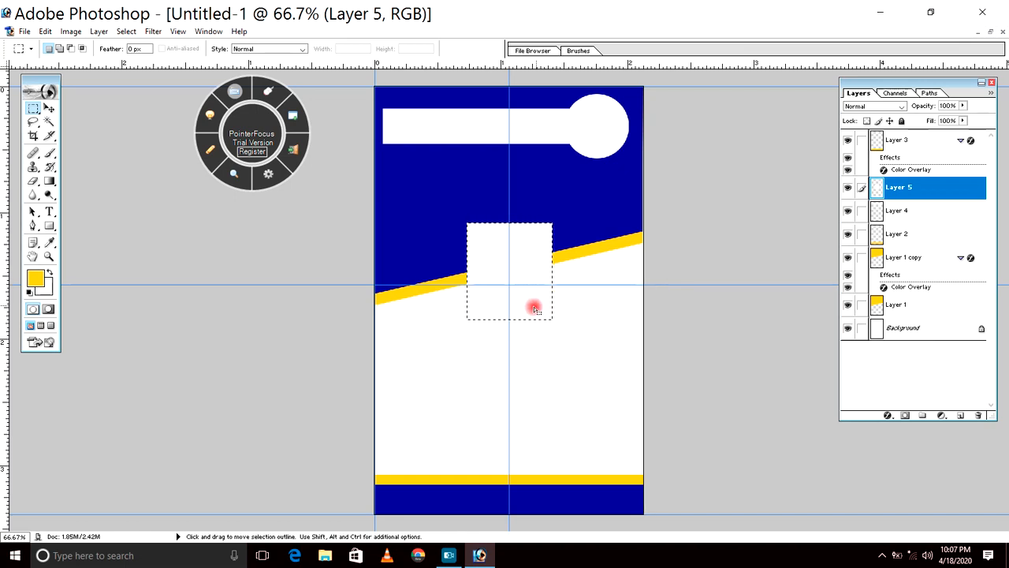
Stroke the central white box's selection with a 2 px centred line in near-black, 010100.
click(47, 32)
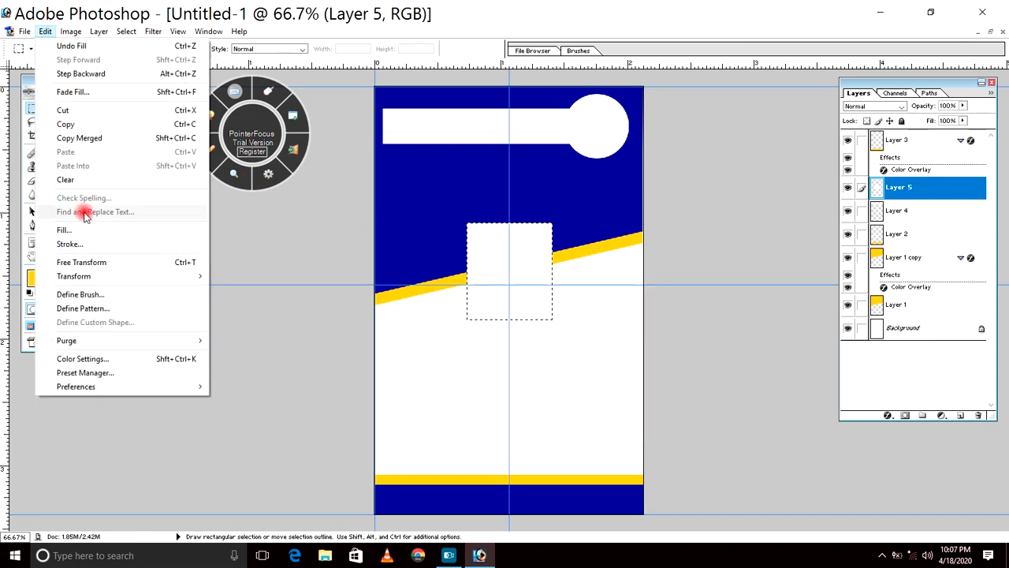
click(87, 240)
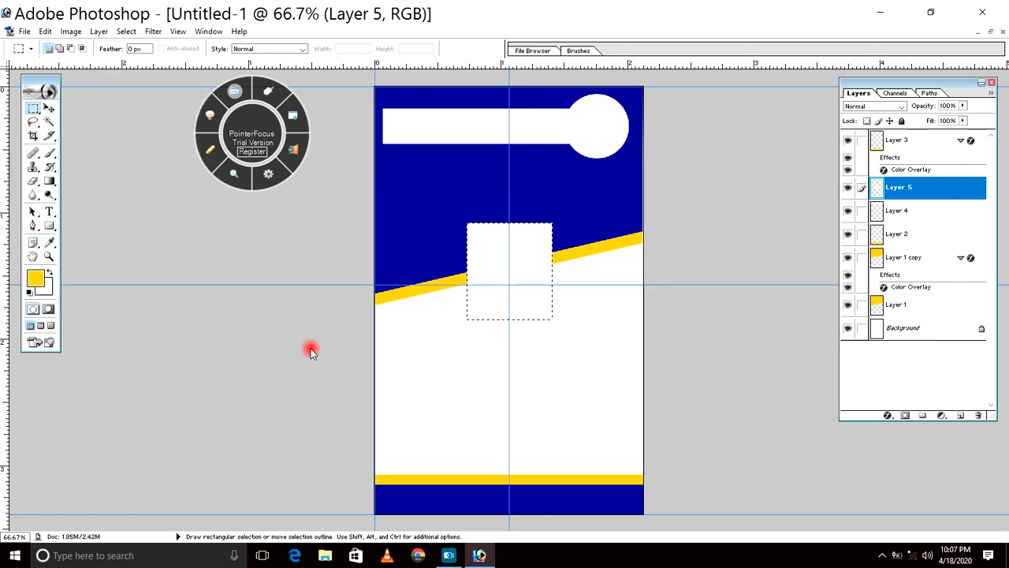
click(470, 244)
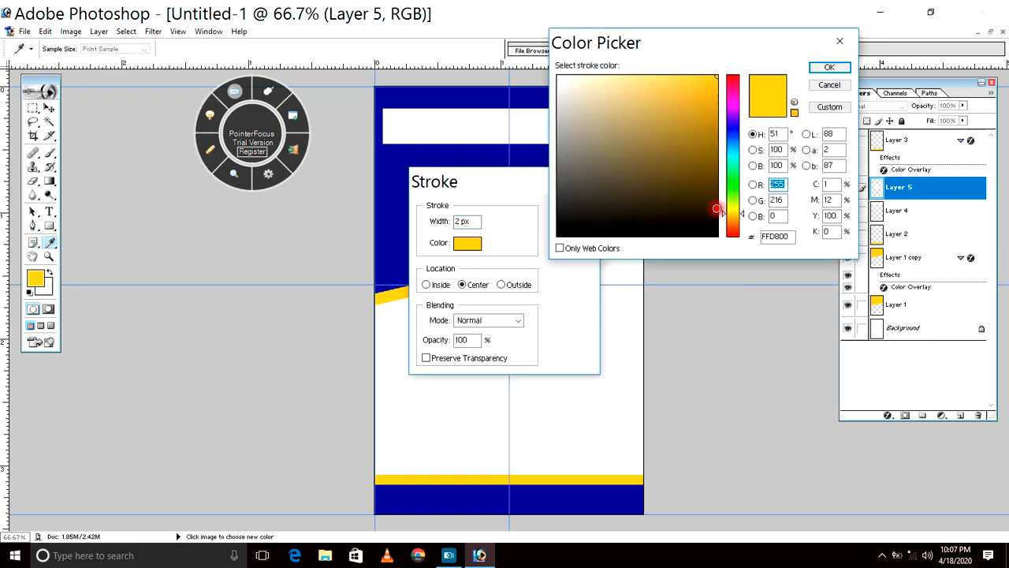
click(713, 234)
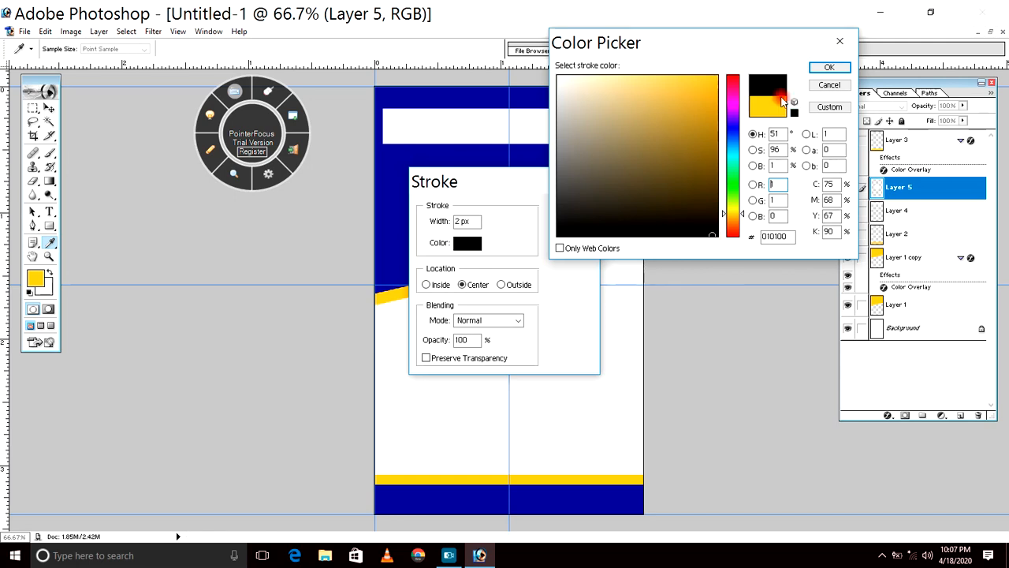
click(820, 66)
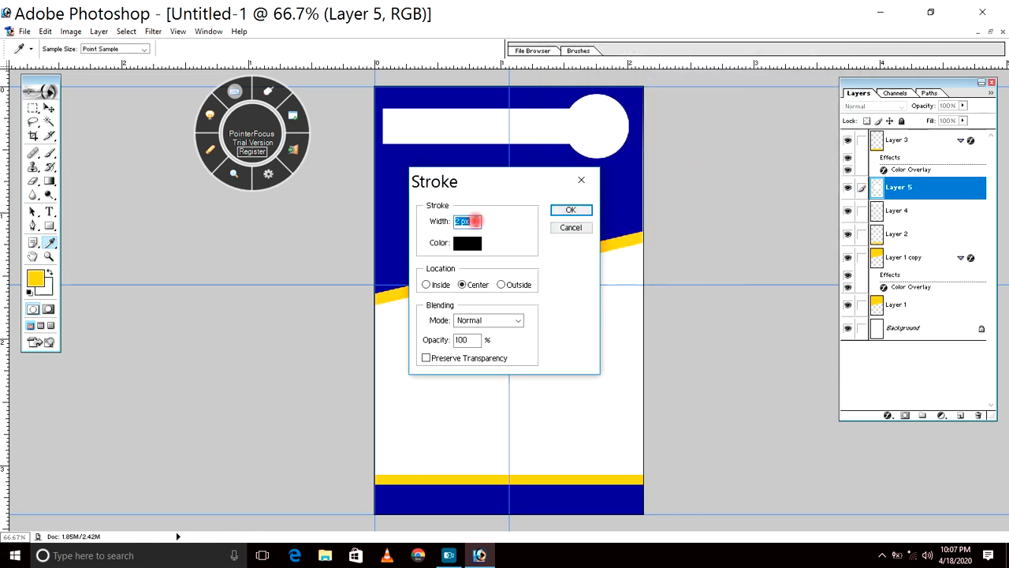
click(592, 211)
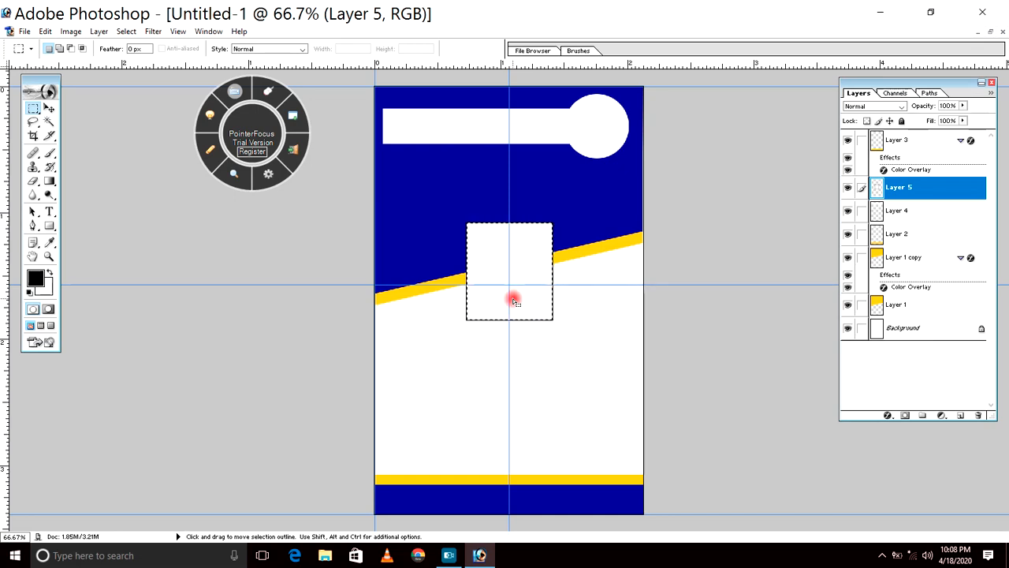
Thicken the central box's black outline with a 3 px centred stroke and clear the selection.
click(48, 34)
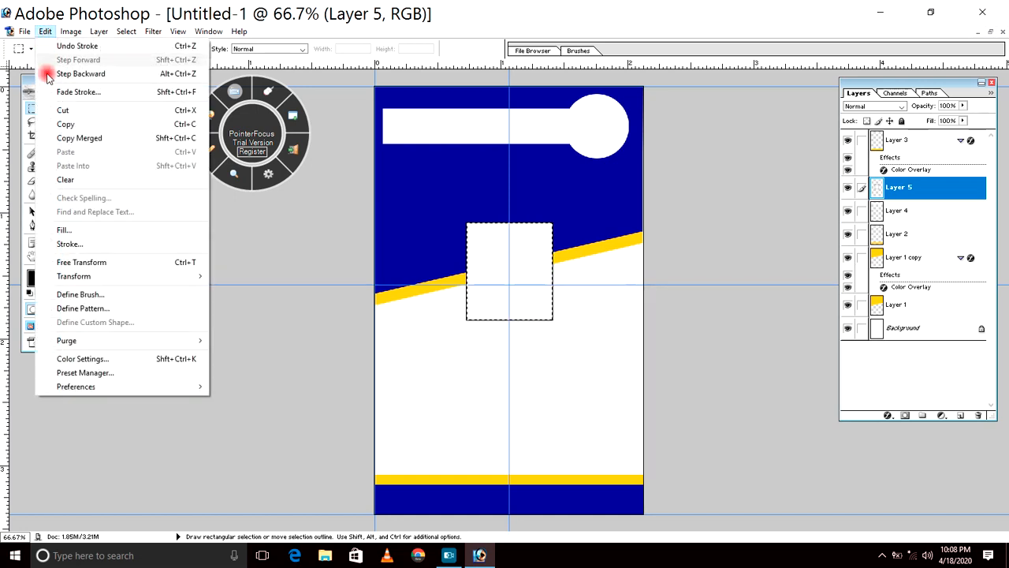
click(72, 242)
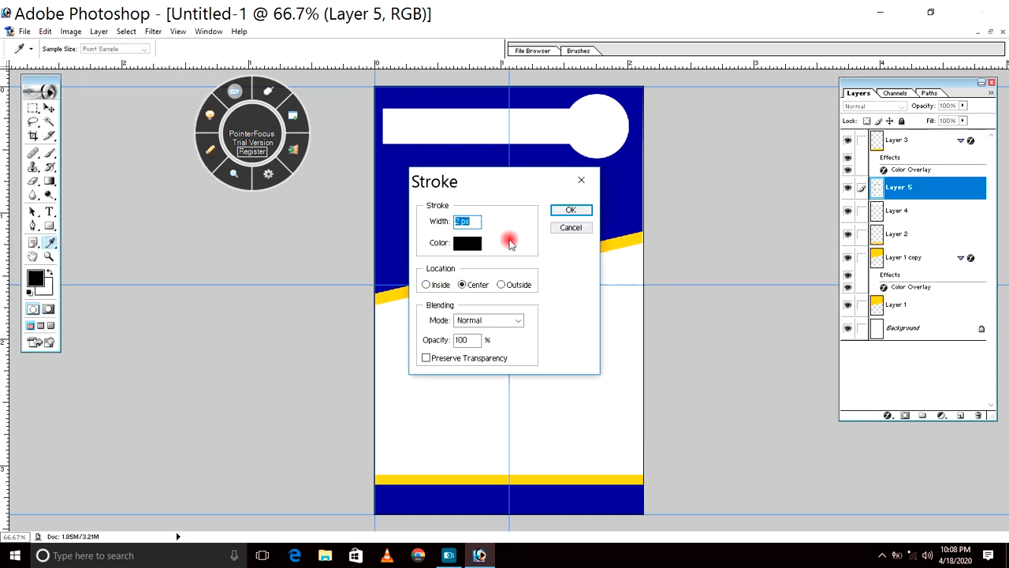
text(3)
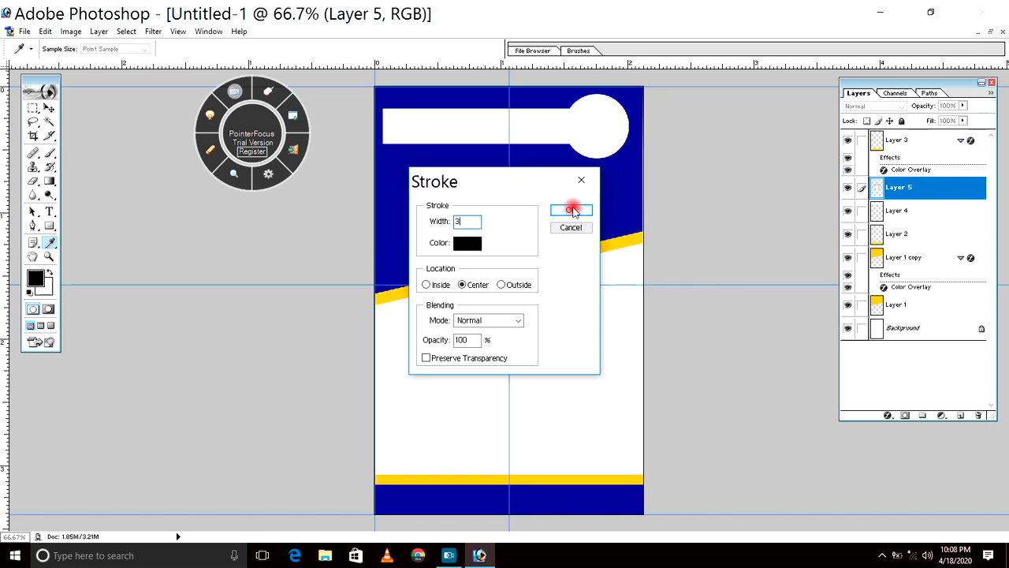
click(571, 209)
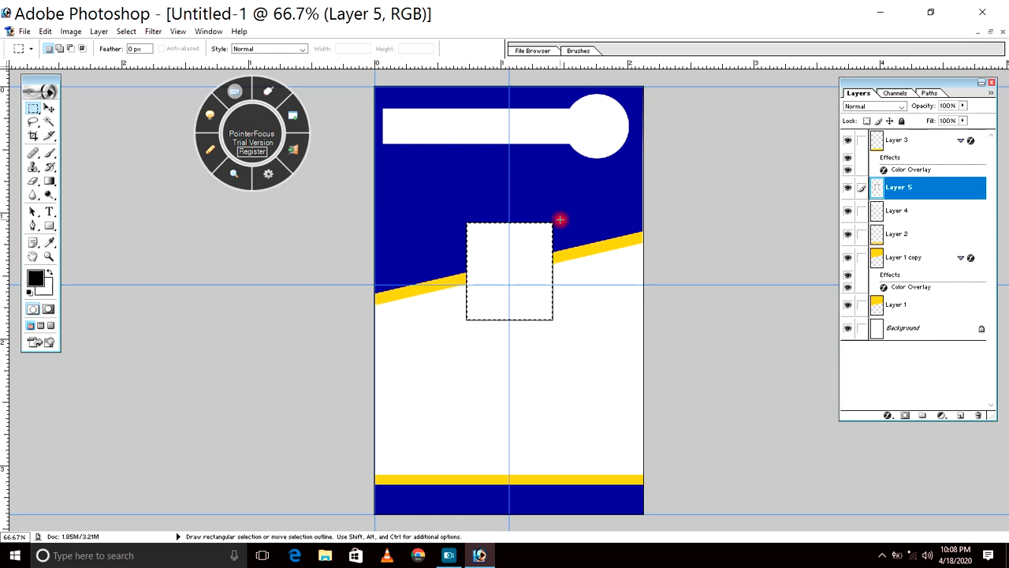
key(ctrl+d)
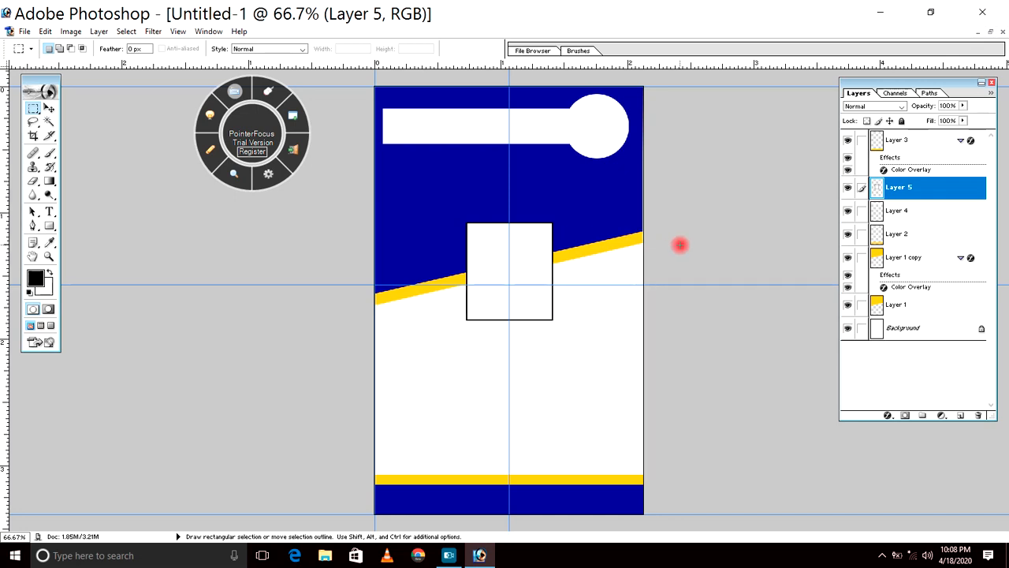
key(ctrl+a)
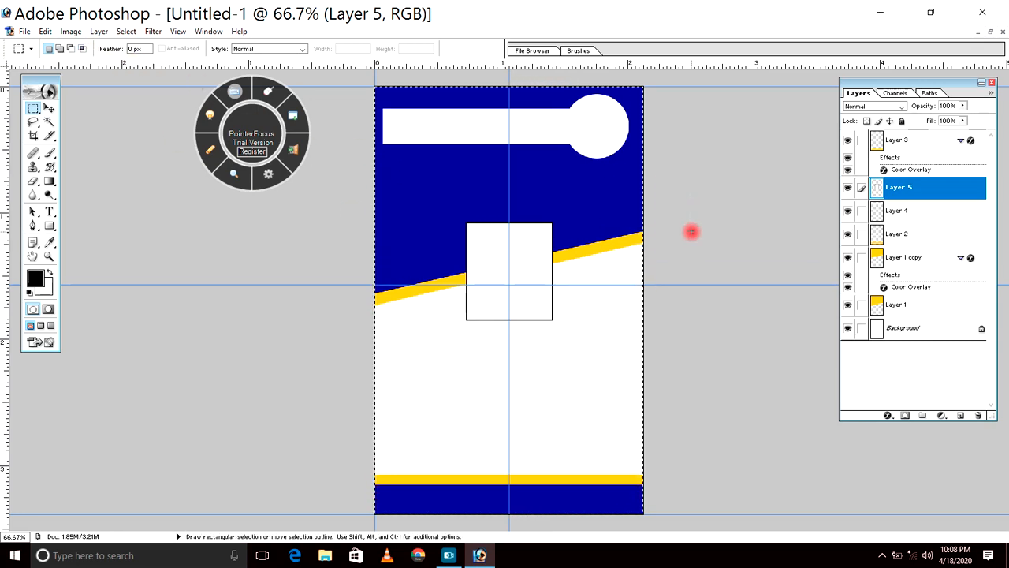
key(ctrl+alt)
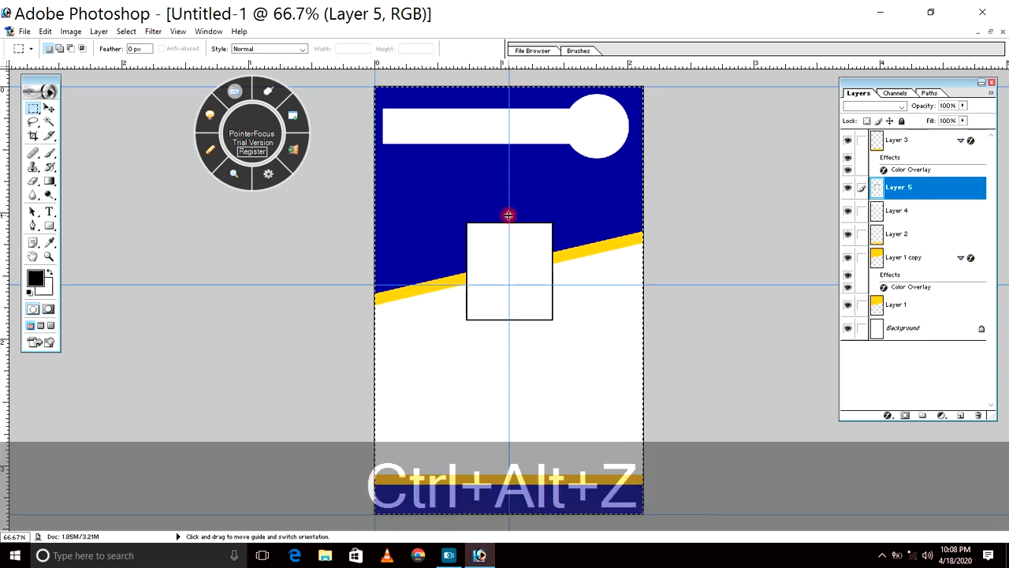
key(ctrl+alt+z)
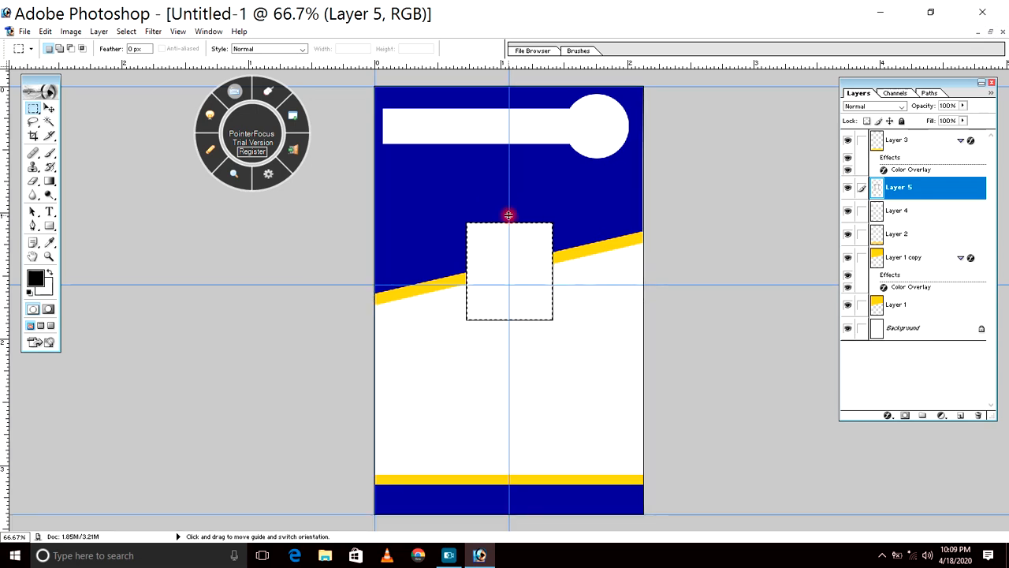
Centre the outlined photo box horizontally on the whole canvas and clear the selection.
key(ctrl+a)
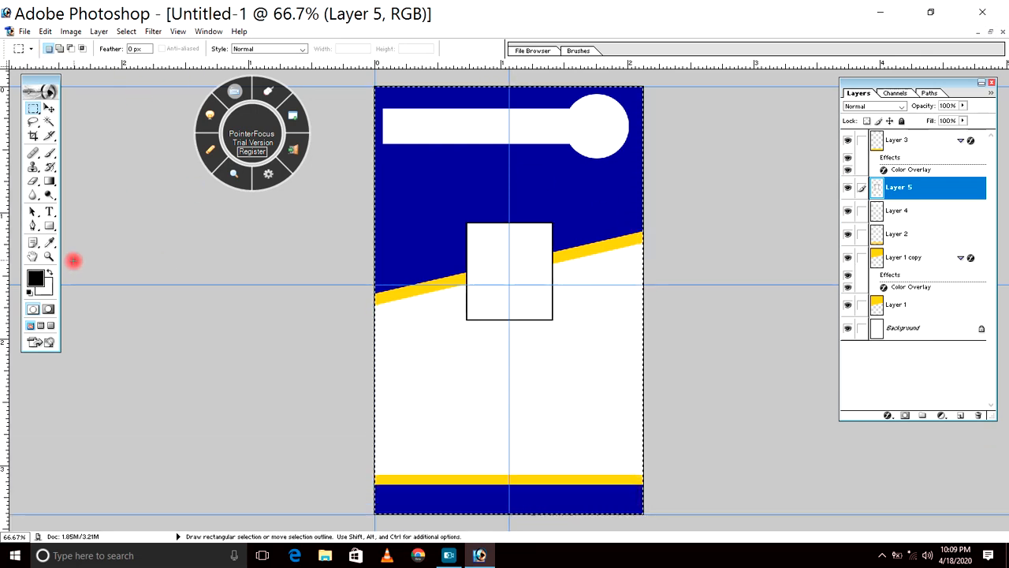
click(49, 108)
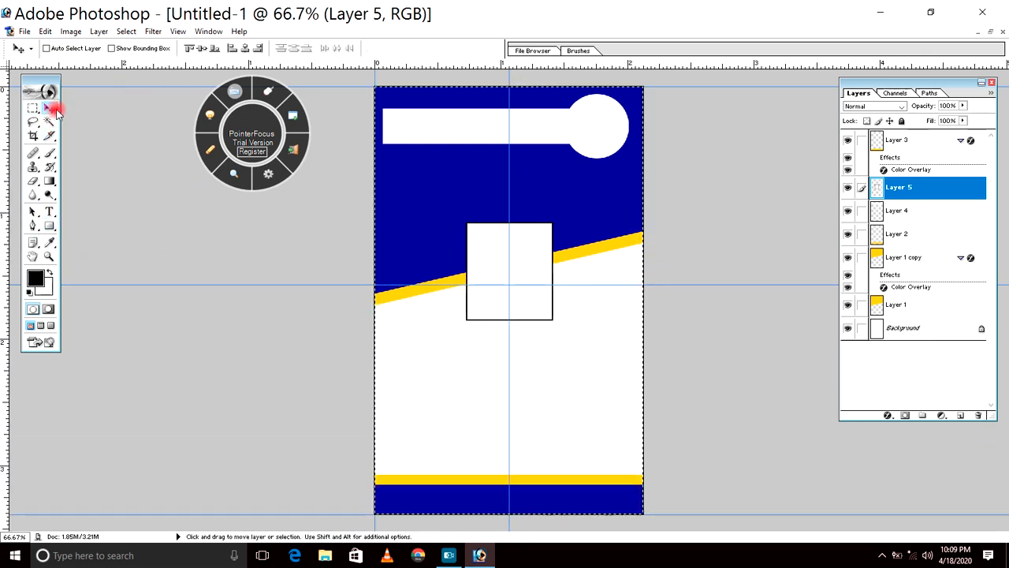
click(245, 49)
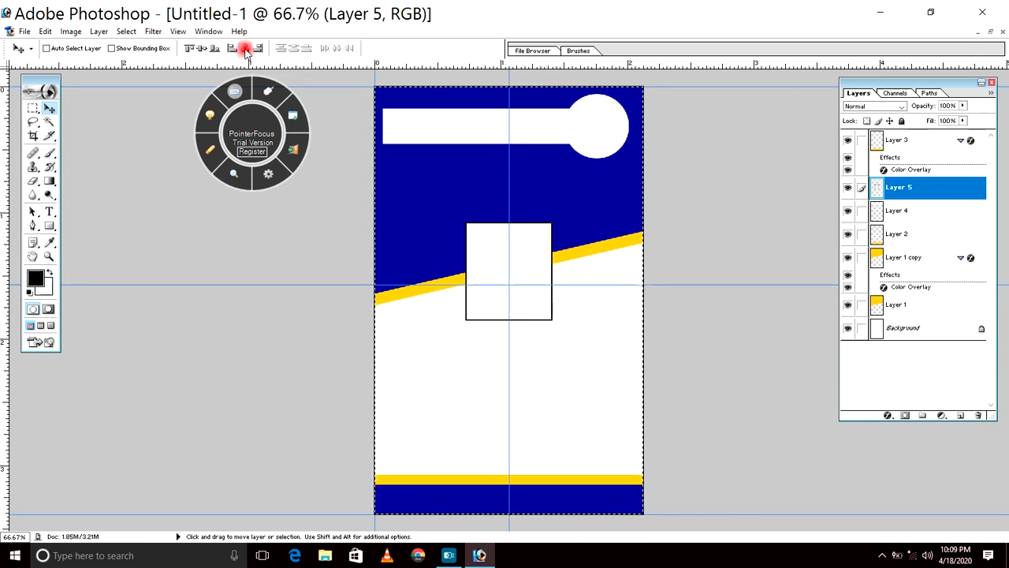
key(ctrl+d)
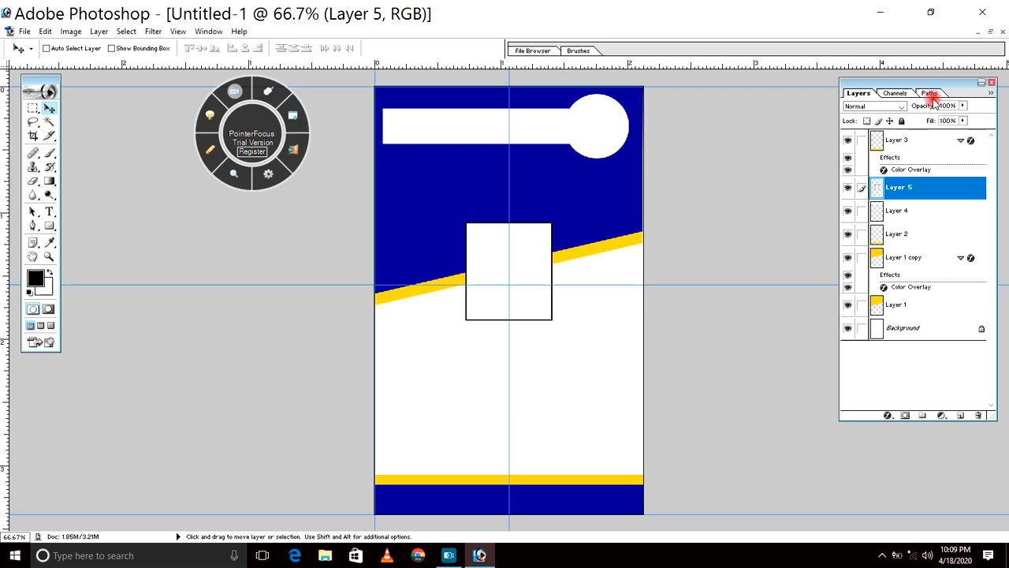
Restore the Untitled-1 document to a floating window at 50% zoom and arrange it beside the Student ID Card reference.
click(992, 33)
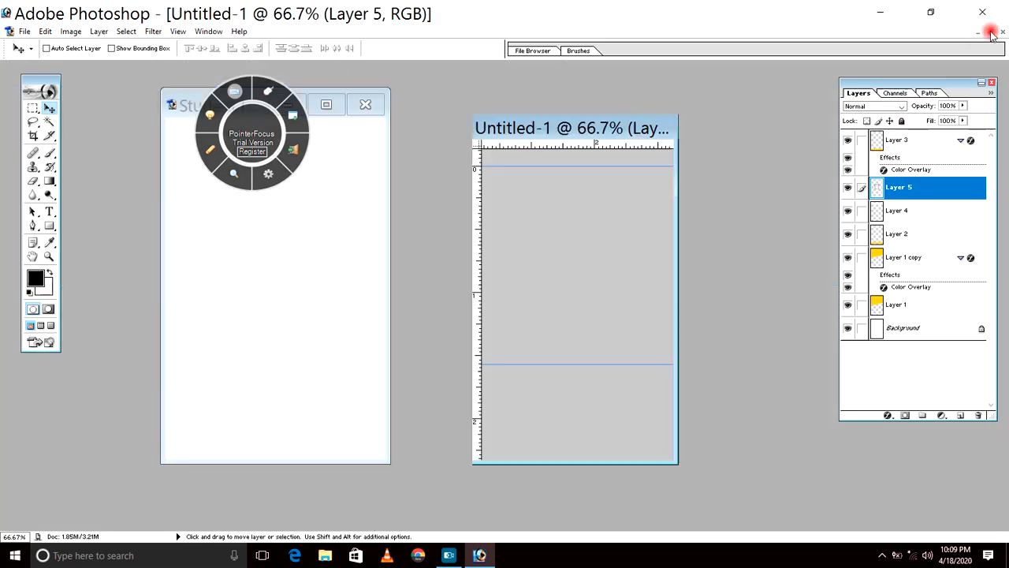
key(alt+space)
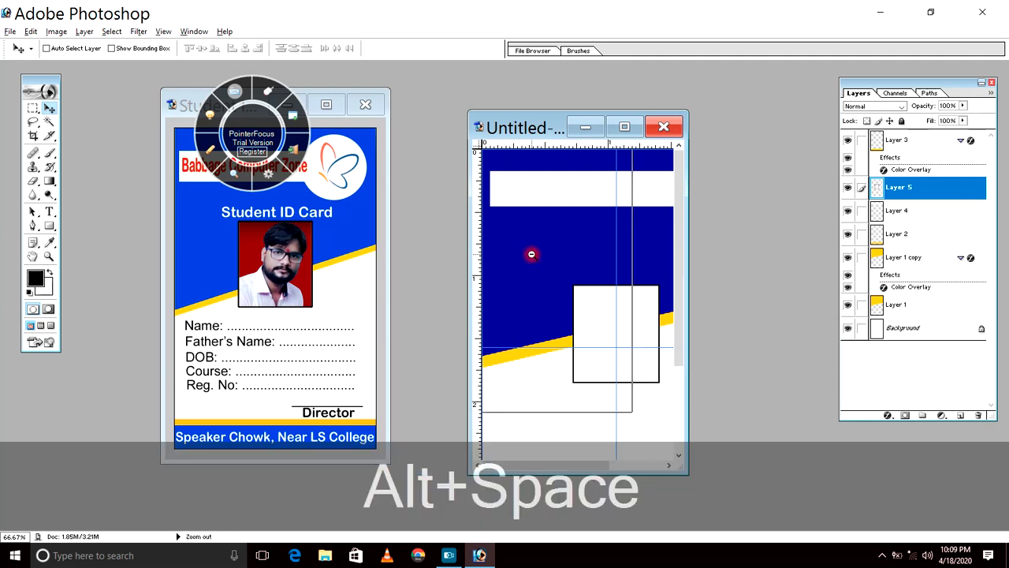
click(532, 256)
click(576, 257)
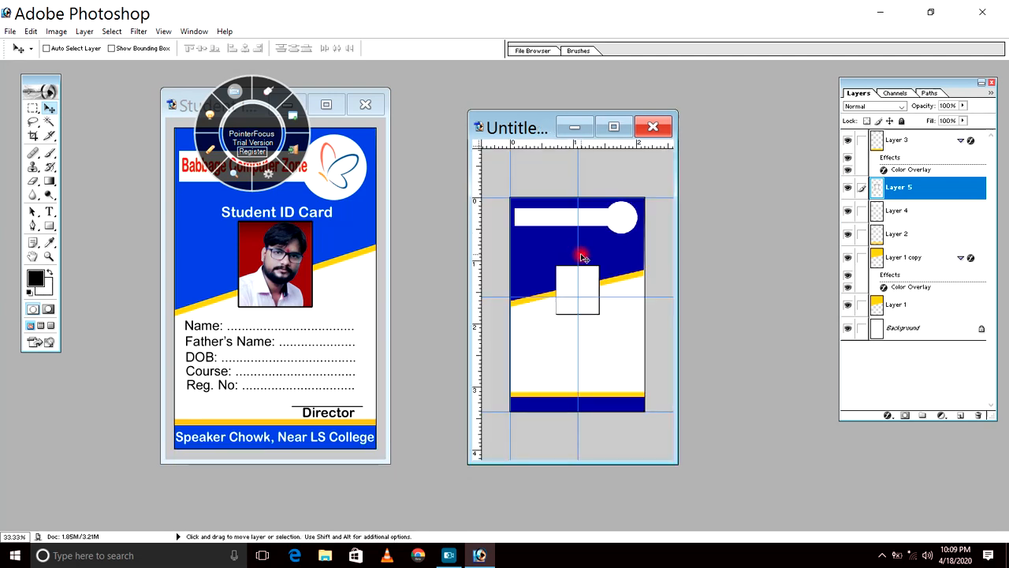
key(ctrl)
ctrl+click(580, 254)
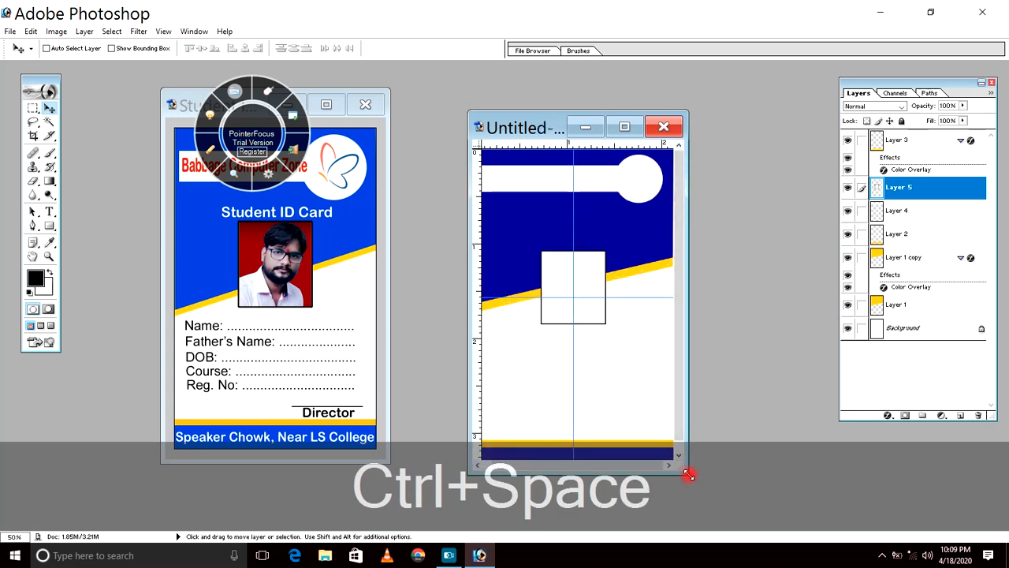
drag(686, 471, 854, 527)
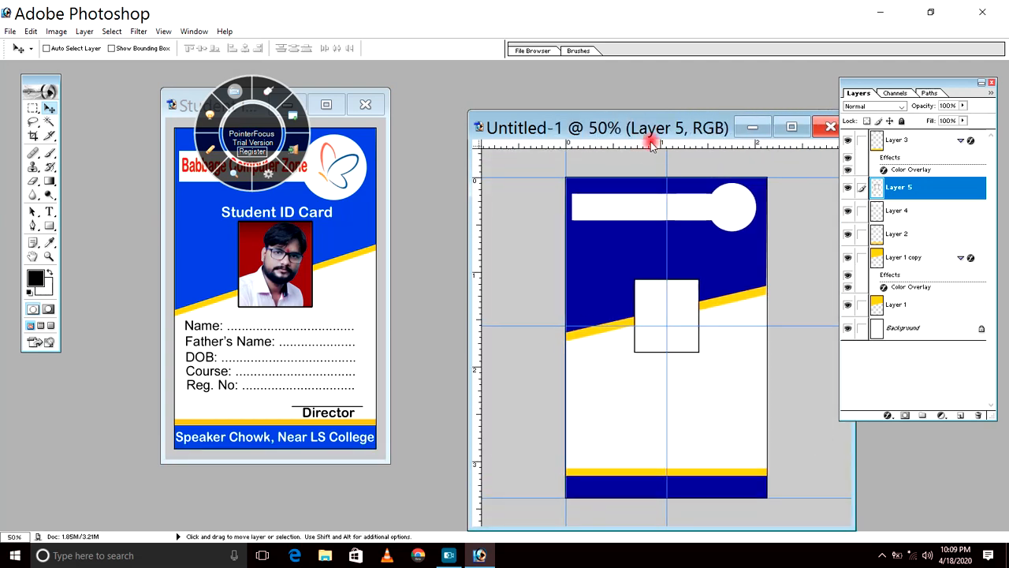
drag(639, 135, 563, 91)
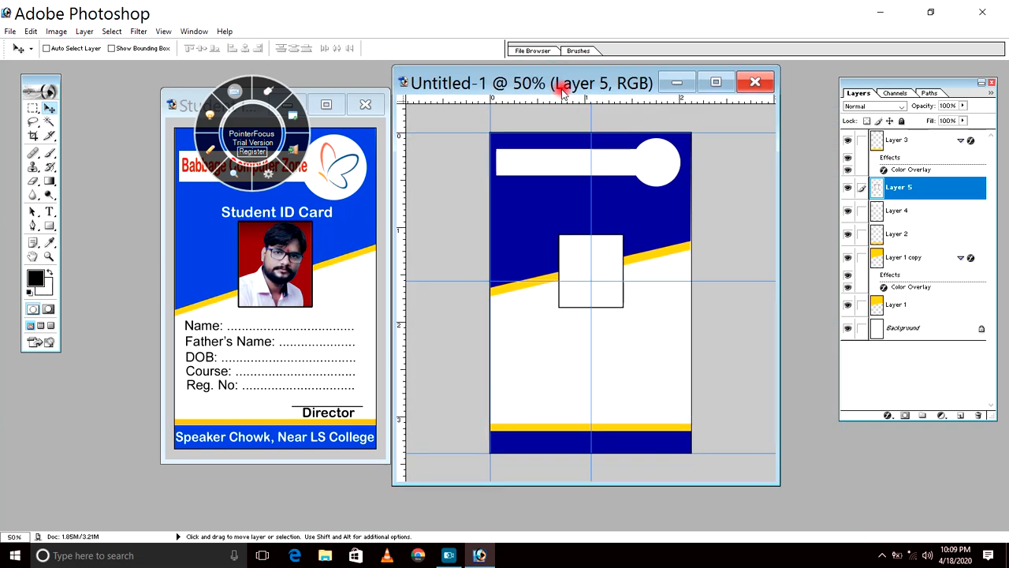
drag(213, 97, 54, 81)
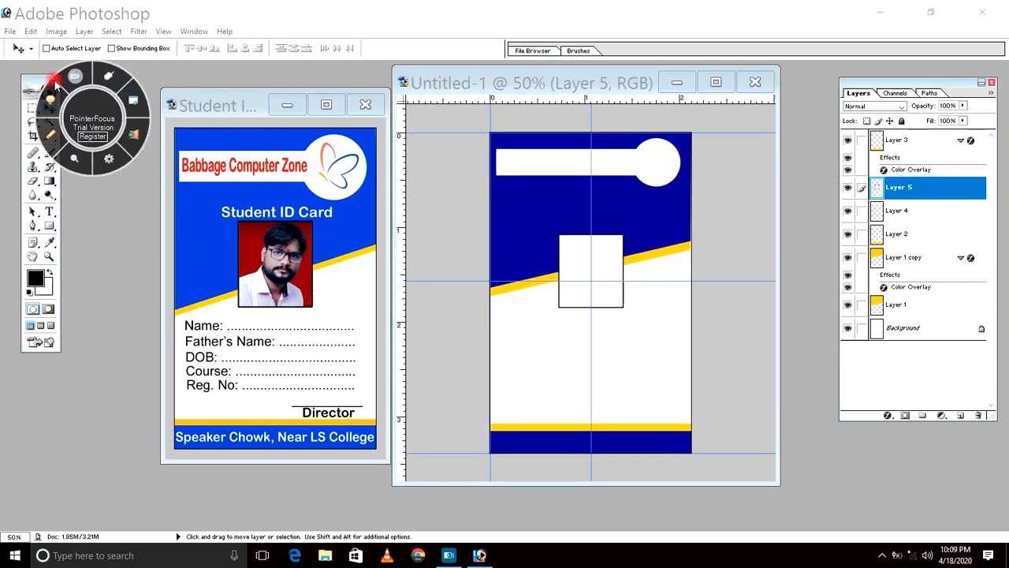
click(194, 102)
drag(213, 110, 209, 111)
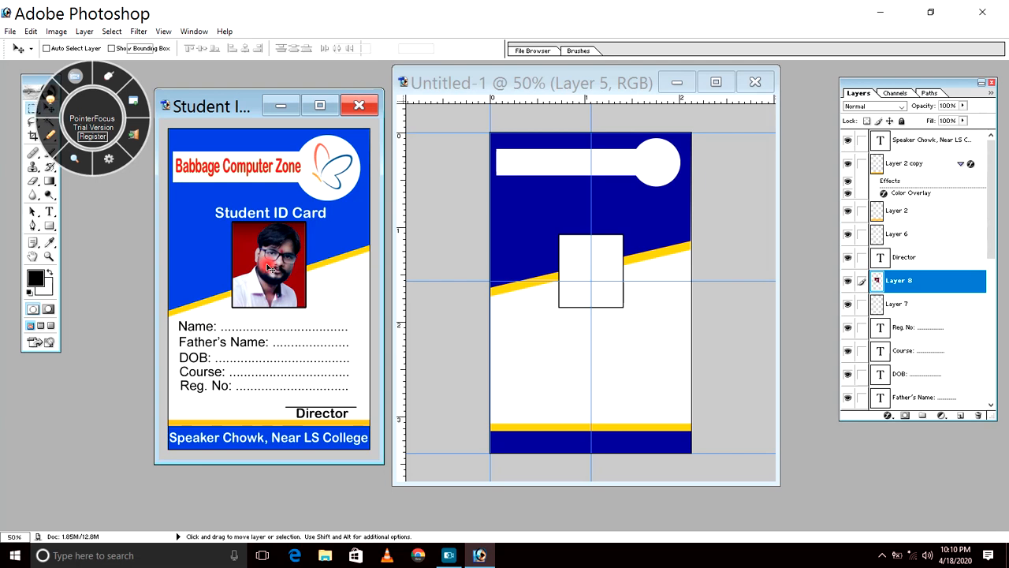
Copy the portrait photo on Layer 8 of the reference card into Untitled-1 and position it over the outlined white box.
key(m)
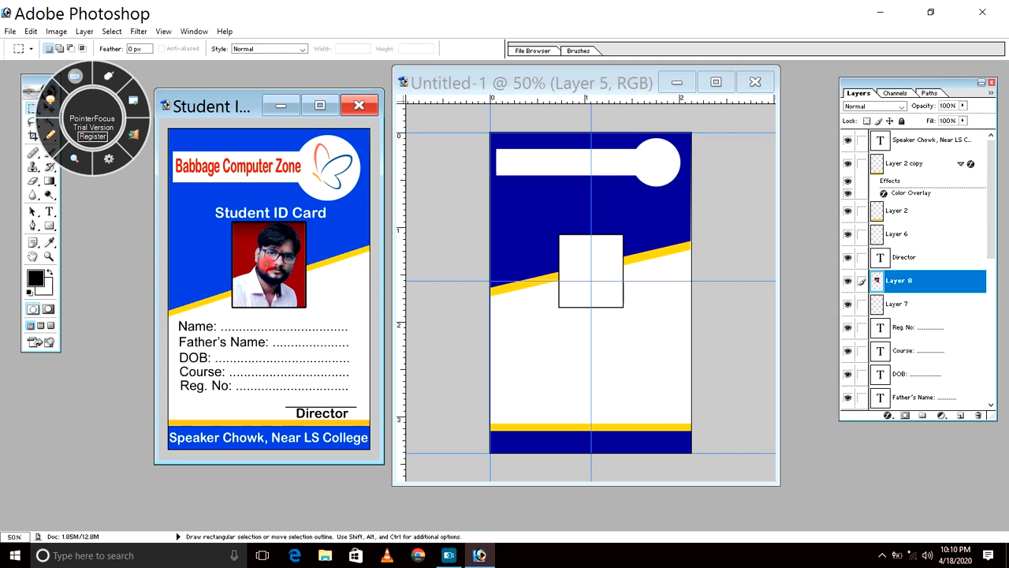
key(v)
drag(268, 263, 607, 309)
key(ctrl+alt+z)
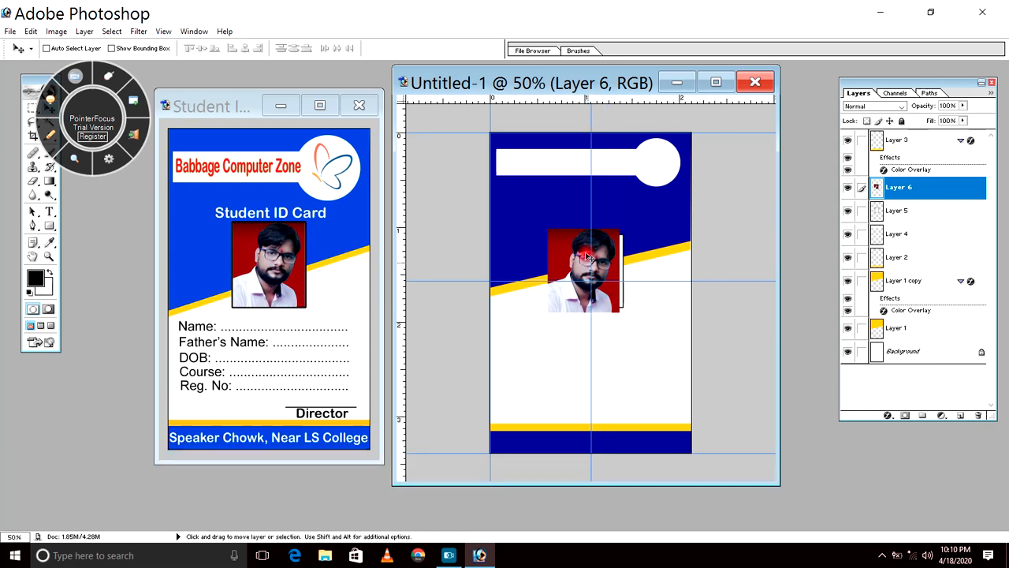
mouse_move(576, 258)
mouse_down()
mouse_move(597, 292)
mouse_move(584, 257)
mouse_up()
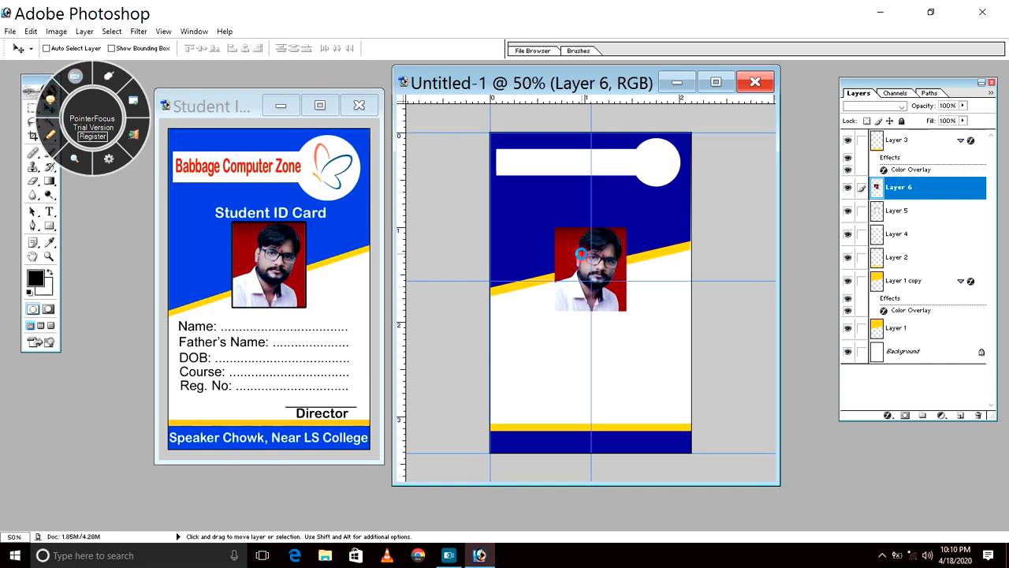
Scale the portrait to about 88.6% width and 85.8% height so it fits inside the box's black outline.
key(ctrl+t)
drag(627, 311, 624, 302)
drag(550, 268, 588, 234)
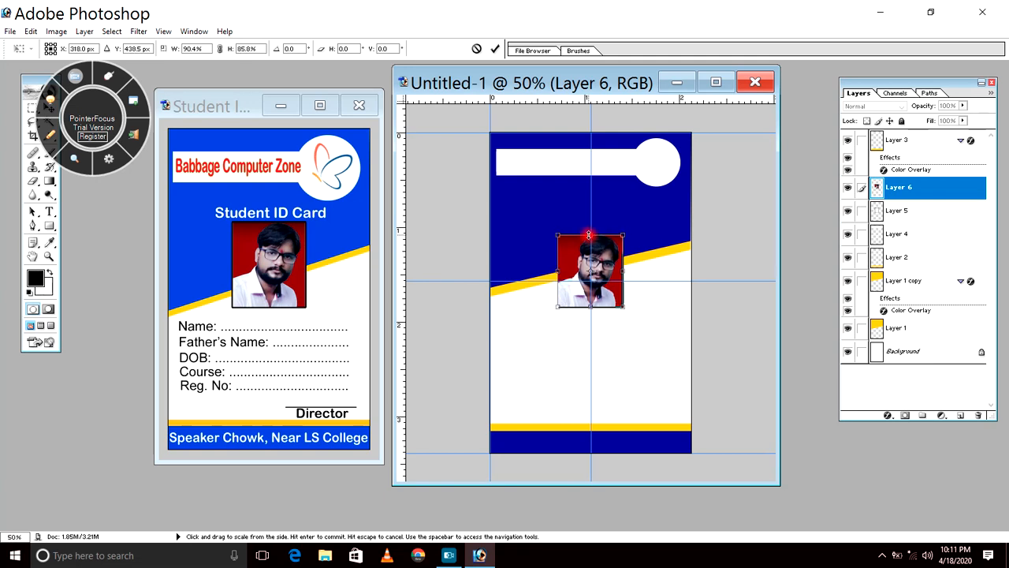
drag(562, 269, 563, 267)
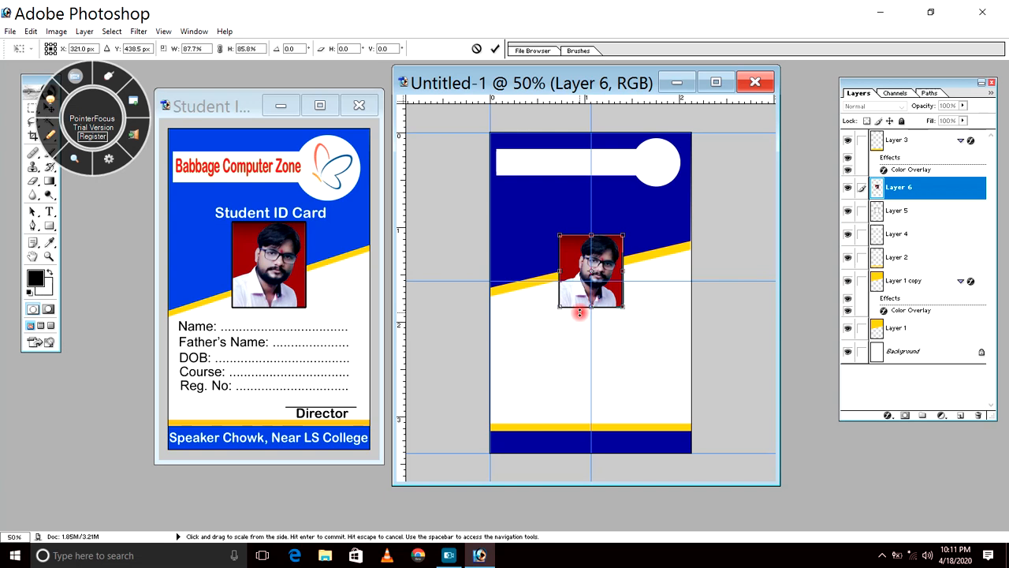
click(715, 82)
key(ctrl+space)
ctrl+click(510, 270)
ctrl+click(510, 269)
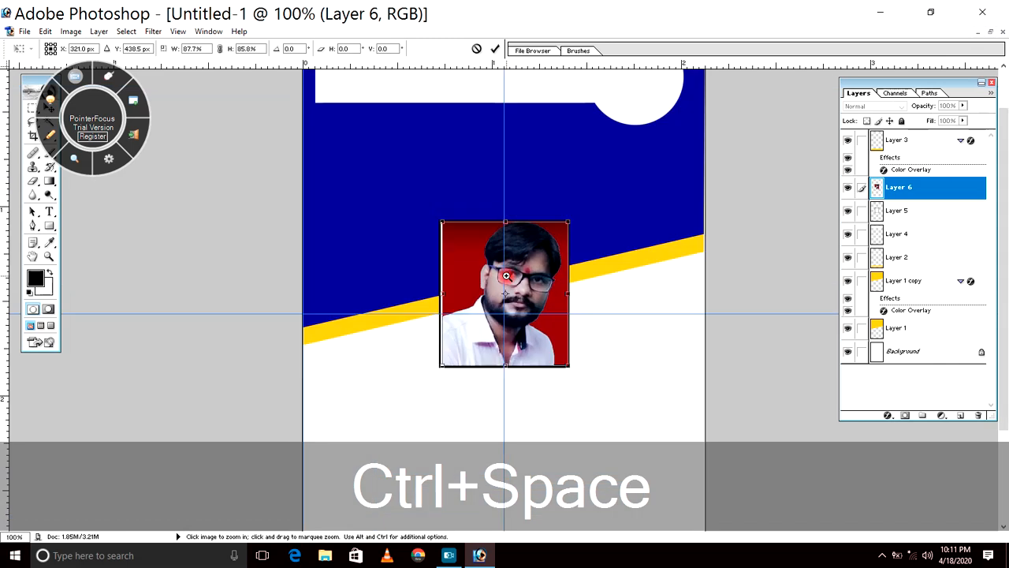
ctrl+click(506, 275)
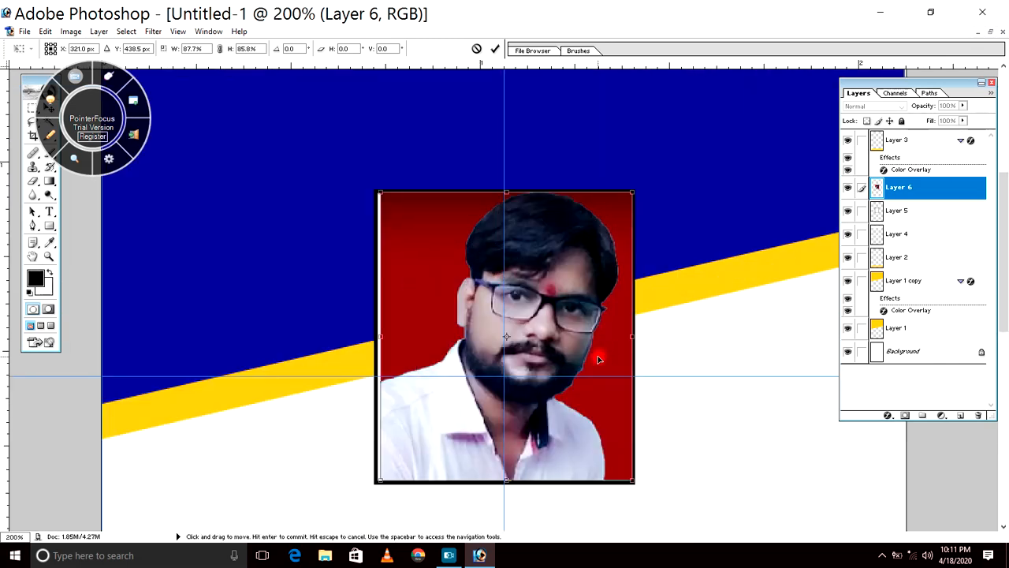
drag(382, 336, 380, 338)
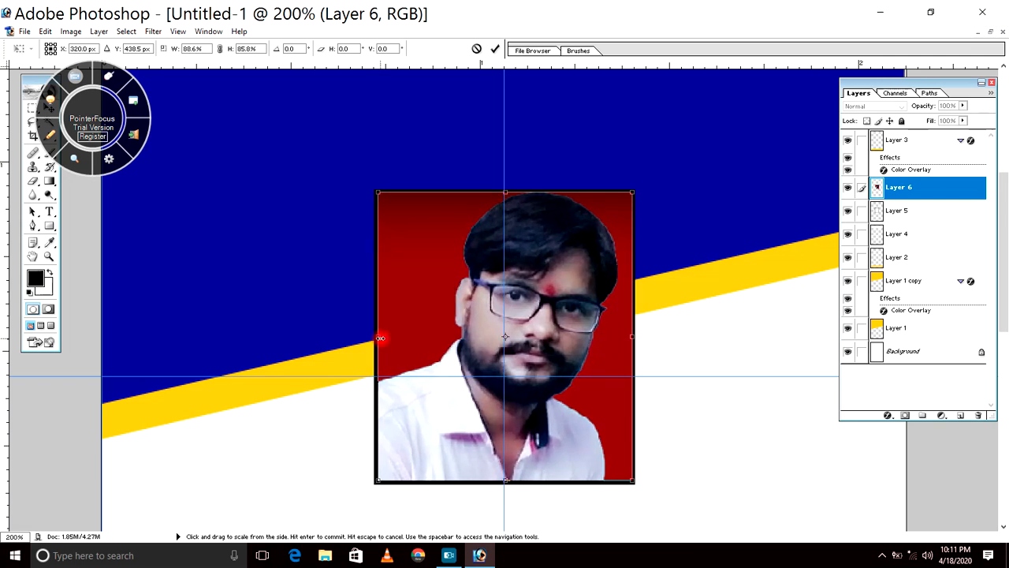
key(Return)
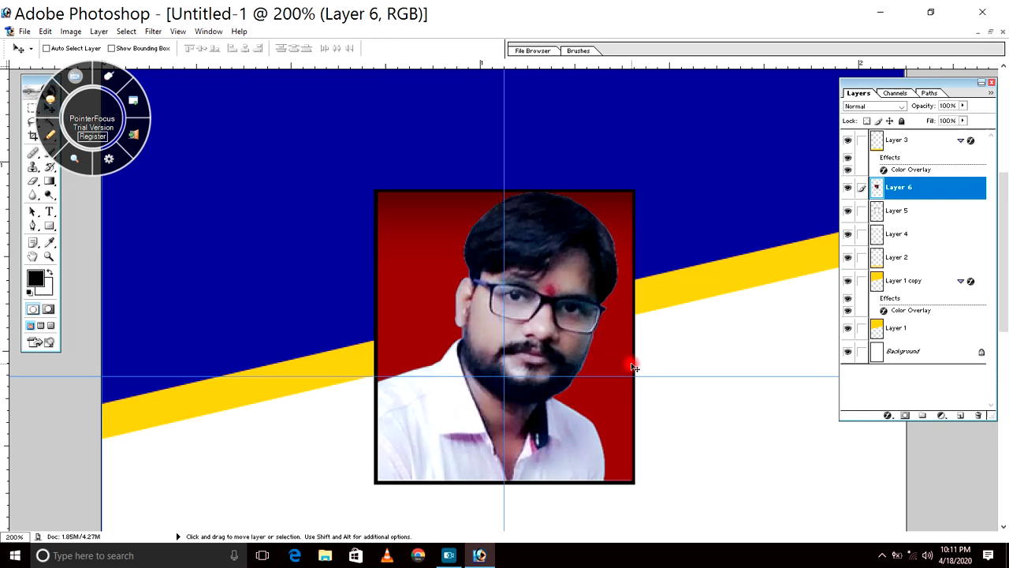
Copy the butterfly logo on Layer 5 of the reference card onto the white header circle in Untitled-1.
alt+click(520, 302)
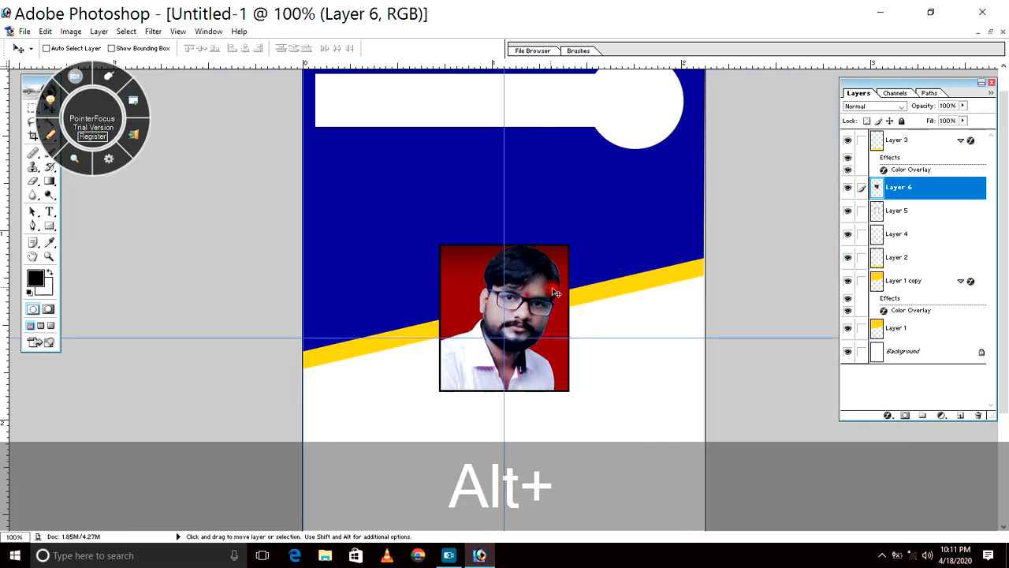
click(991, 32)
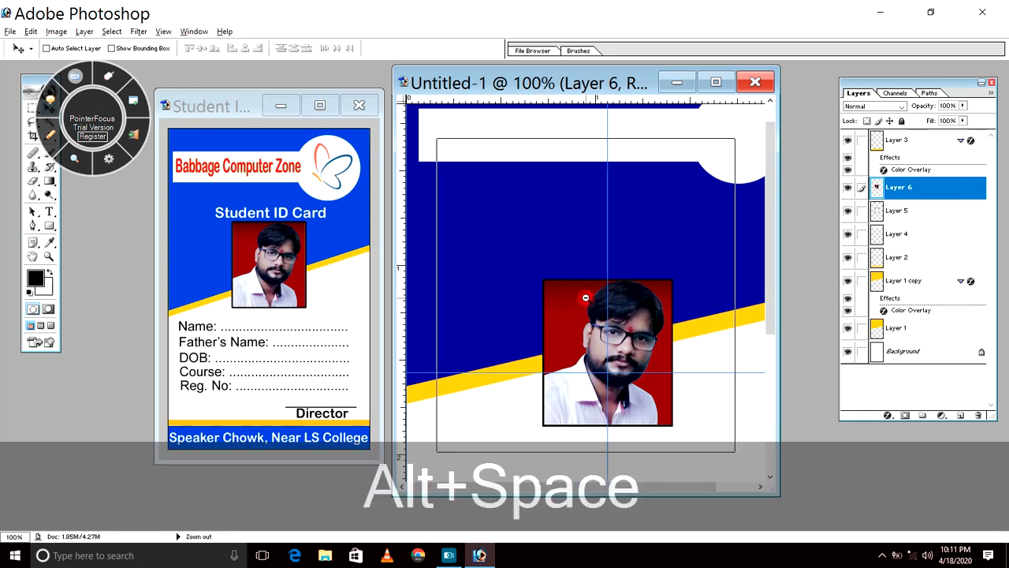
alt+click(586, 297)
alt+click(586, 297)
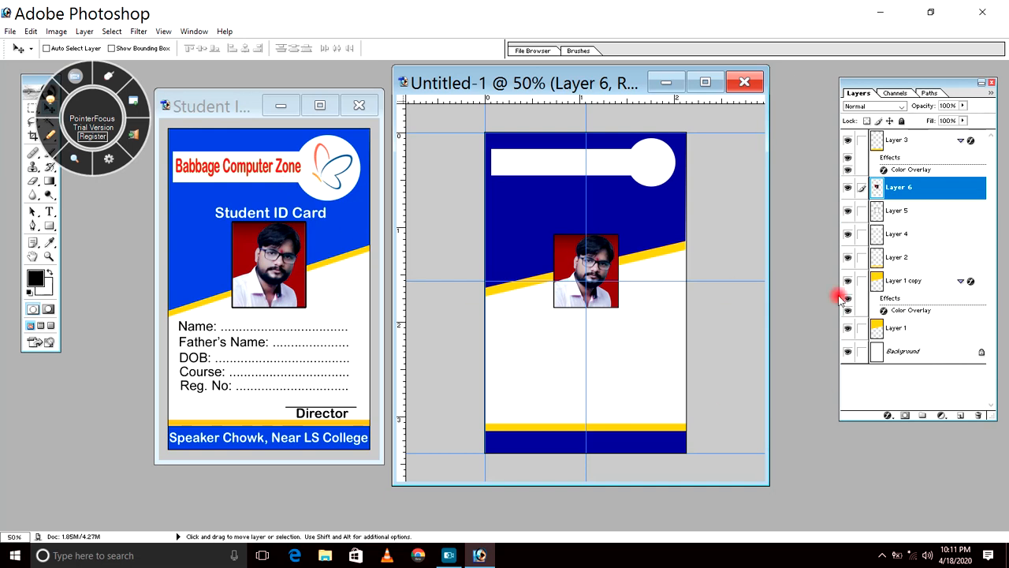
click(326, 165)
right_click(325, 166)
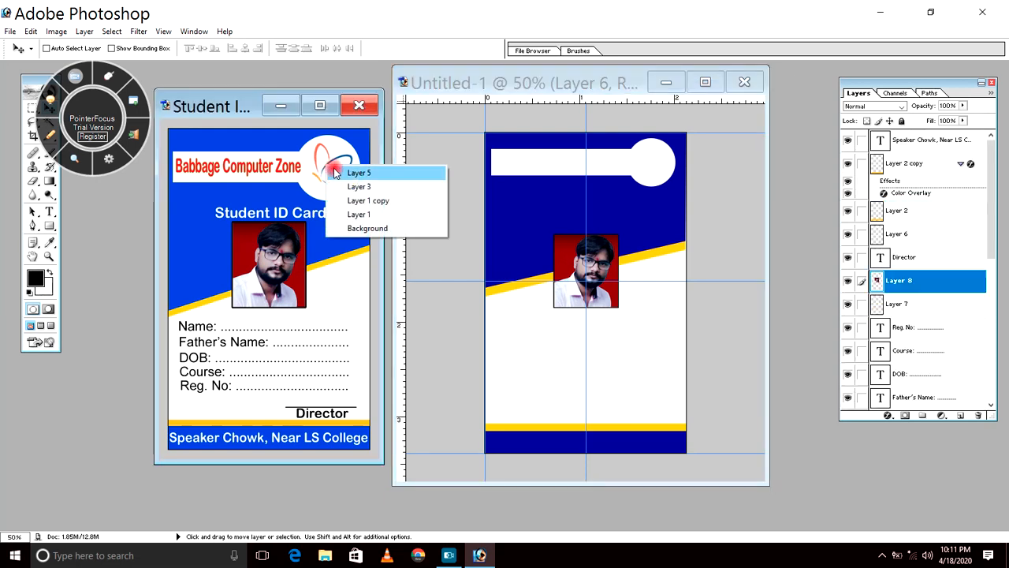
click(359, 173)
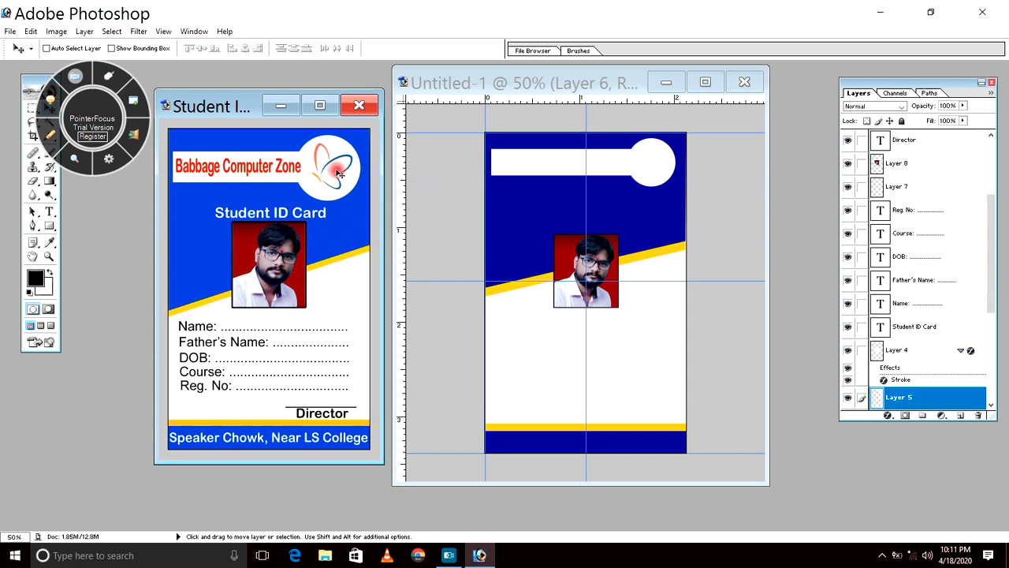
drag(320, 159, 645, 168)
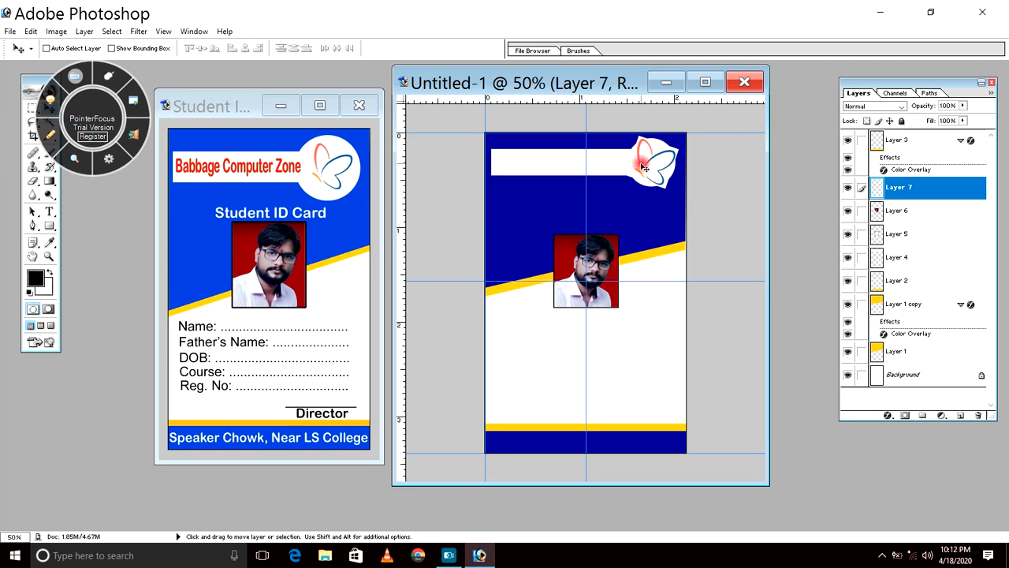
Scale the butterfly logo to about 72.9% width and 76.5% height so it fits inside the white circle.
key(ctrl+t)
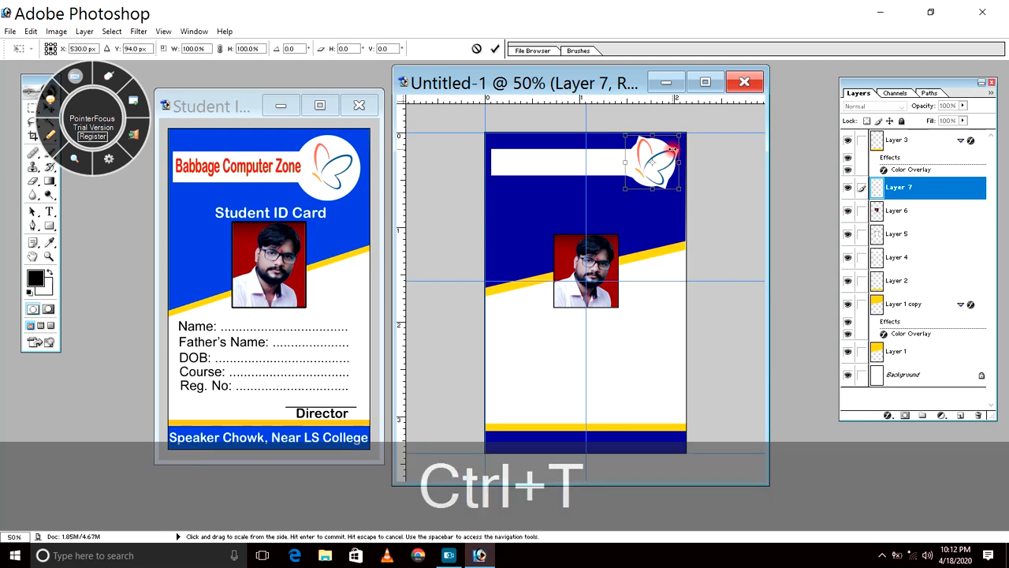
drag(677, 139, 669, 143)
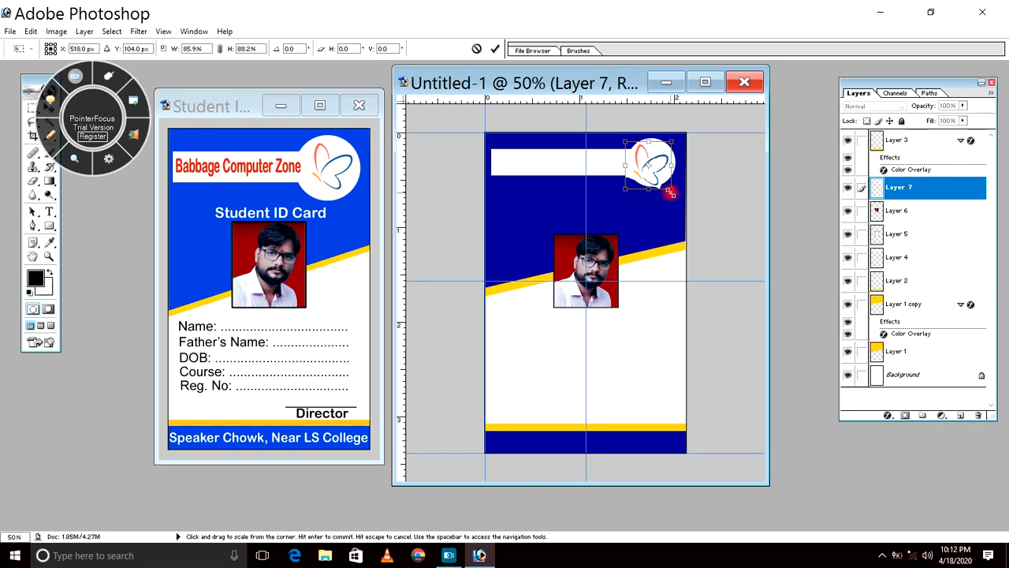
drag(670, 188, 673, 186)
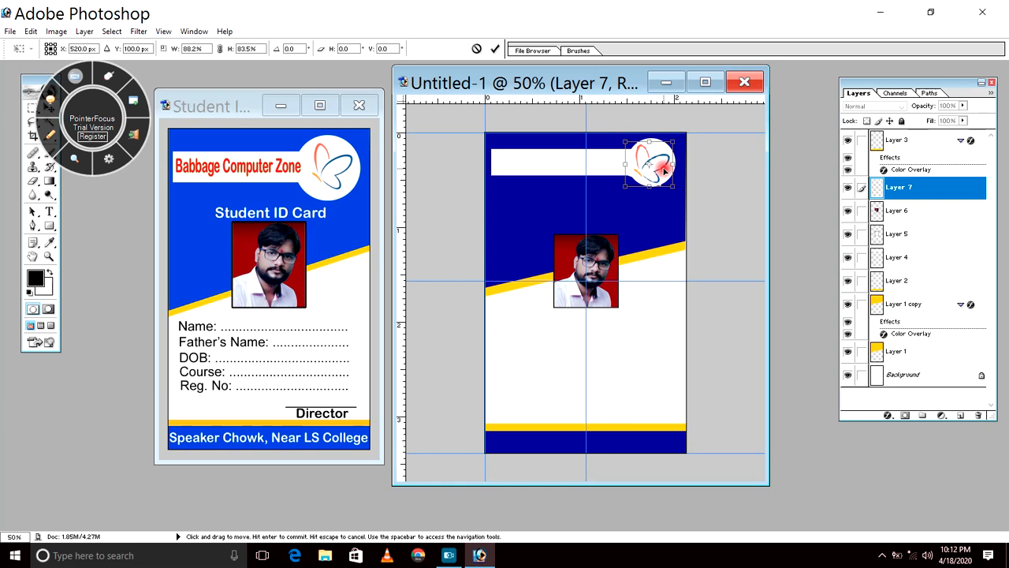
drag(657, 169, 627, 138)
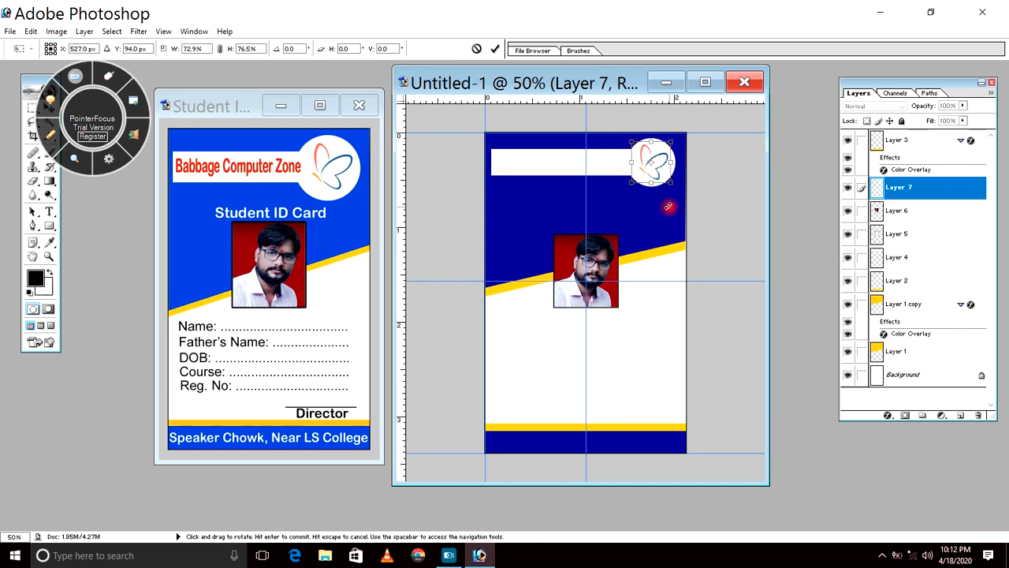
key(Return)
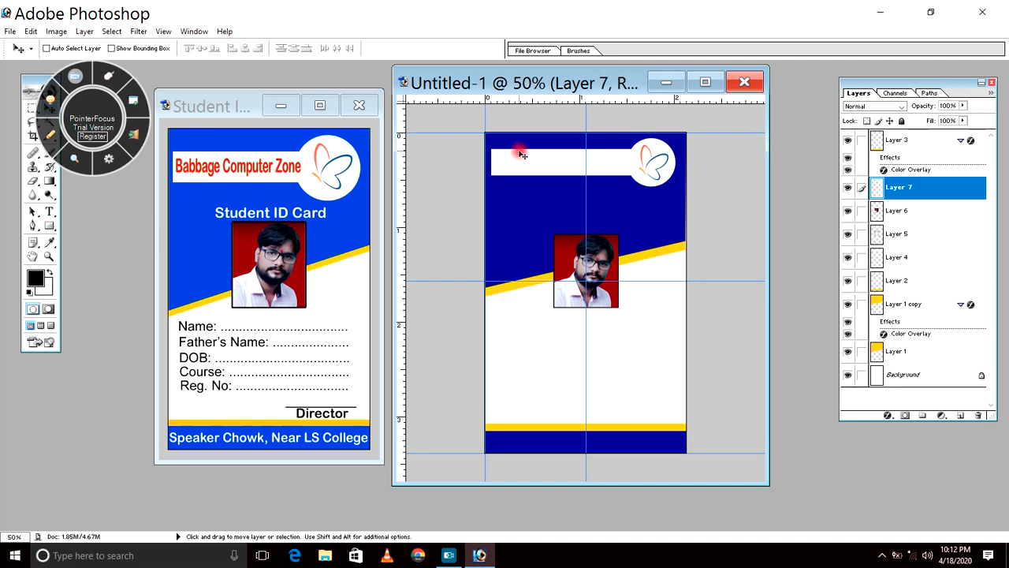
Copy the "Babbage Computer Zone" text layer of the reference card onto the white title bar in Untitled-1.
click(266, 170)
right_click(266, 169)
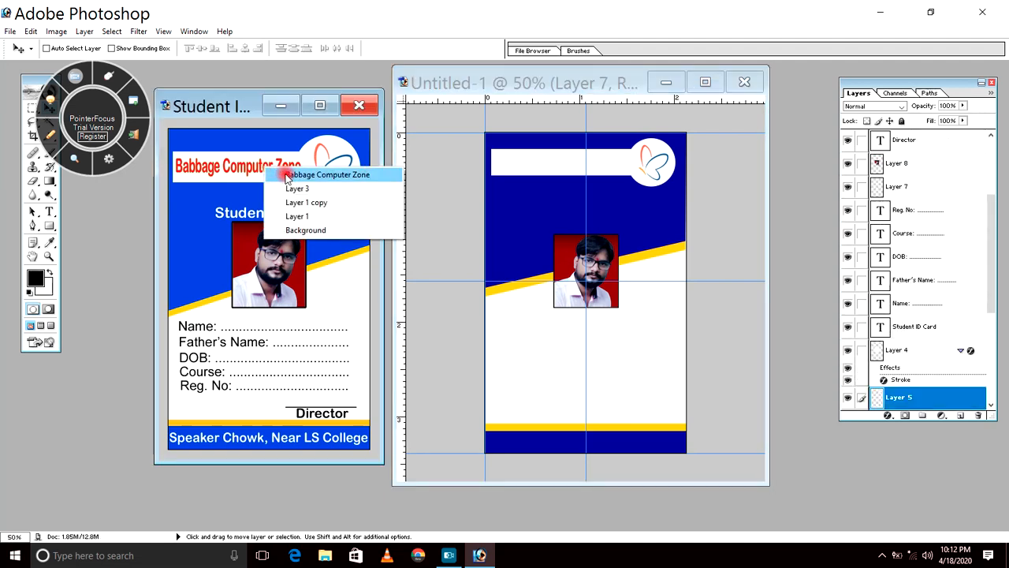
click(284, 175)
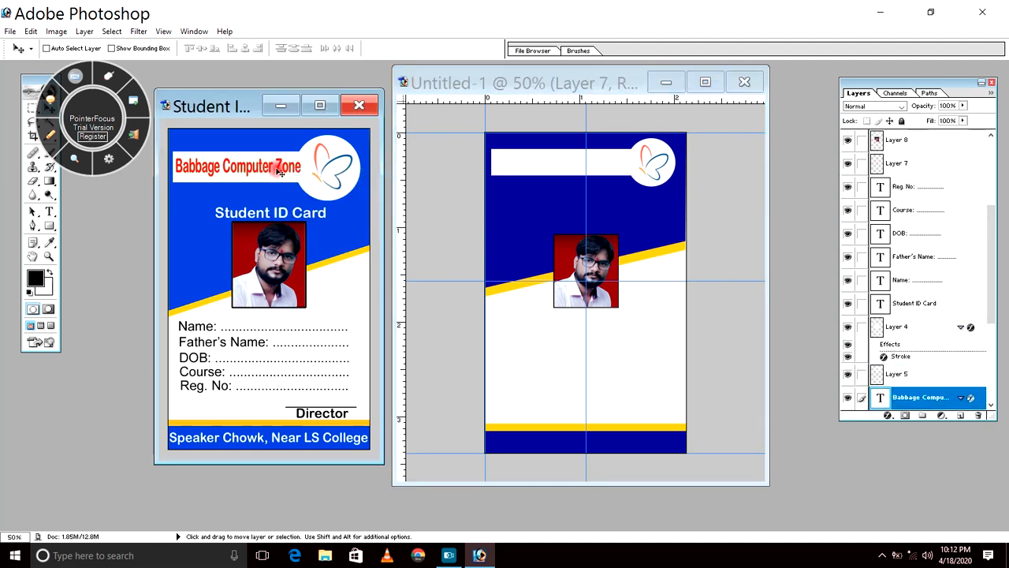
mouse_move(280, 172)
mouse_down()
mouse_move(525, 197)
mouse_move(554, 165)
mouse_move(603, 166)
mouse_up()
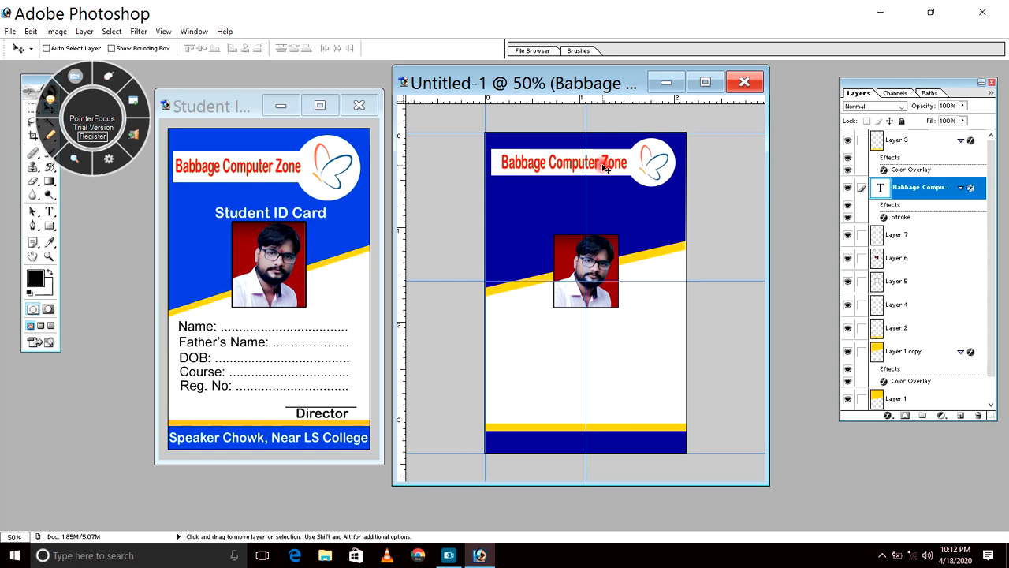
Copy the "Student ID Card" text layer of the reference card into Untitled-1 and centre it just above the portrait.
click(298, 212)
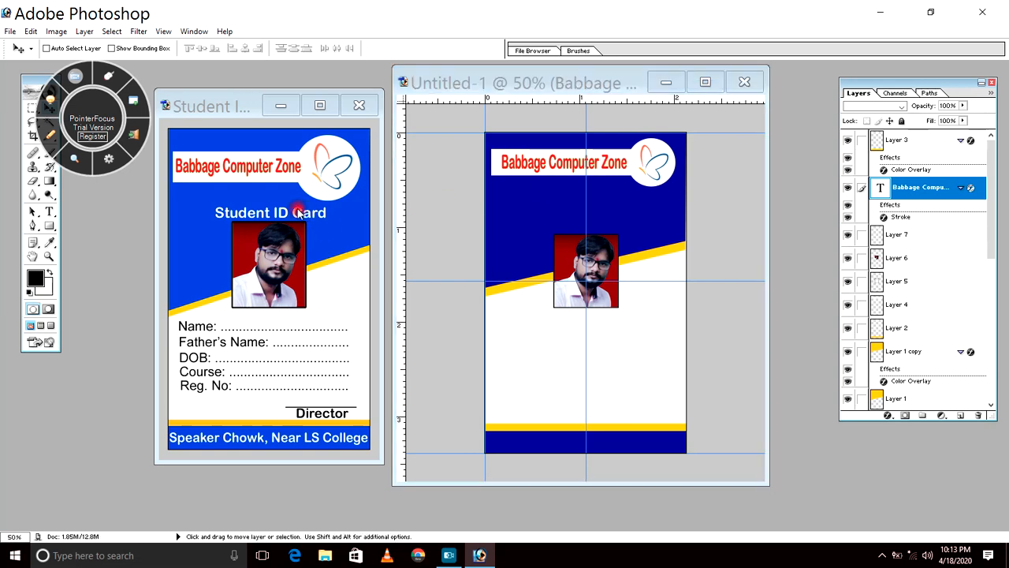
right_click(298, 213)
click(346, 217)
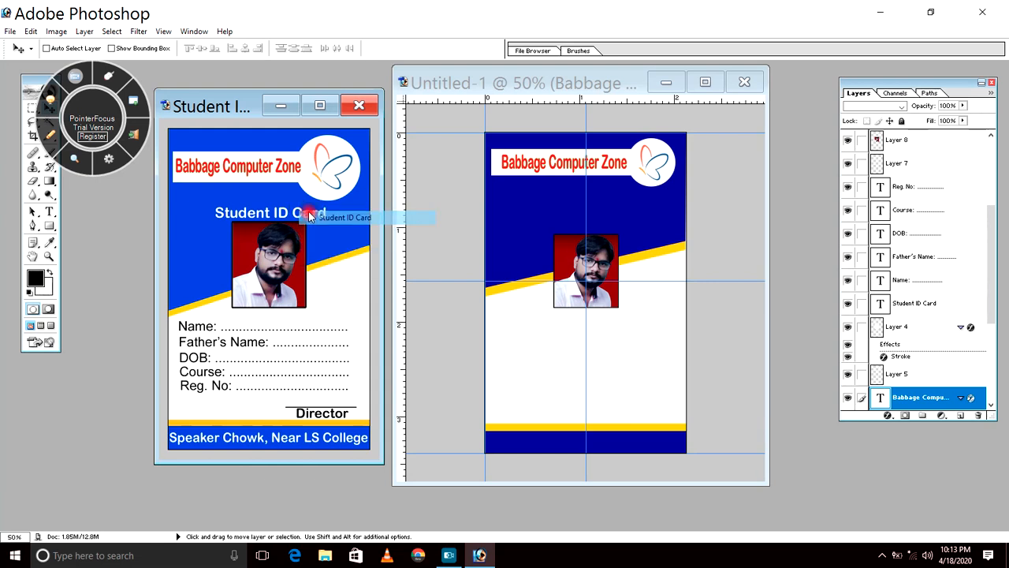
drag(293, 218, 428, 209)
drag(592, 213, 634, 229)
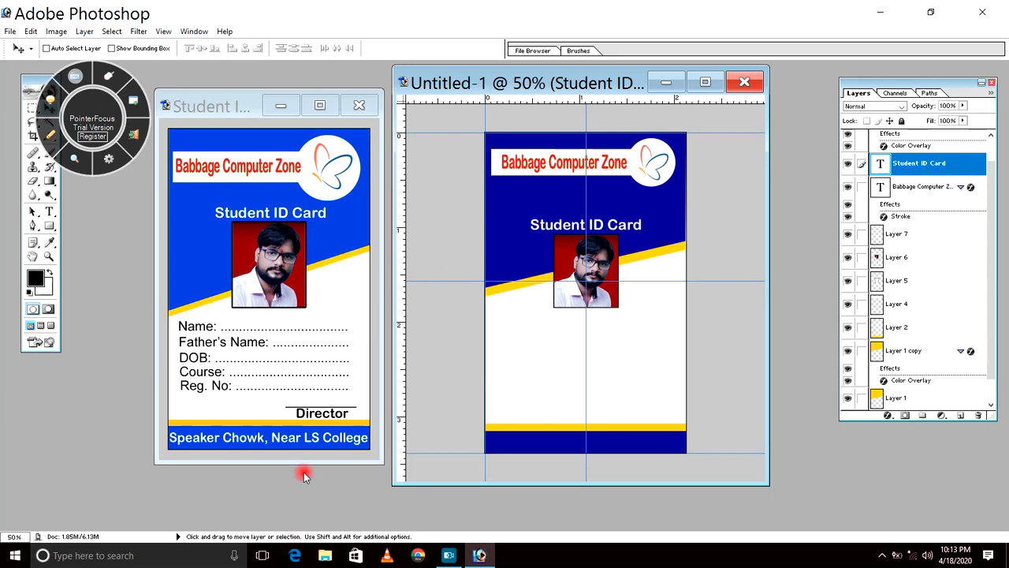
Copy the "Speaker Chowk, Near LS College" text layer of the reference card onto the footer strip in Untitled-1.
right_click(261, 444)
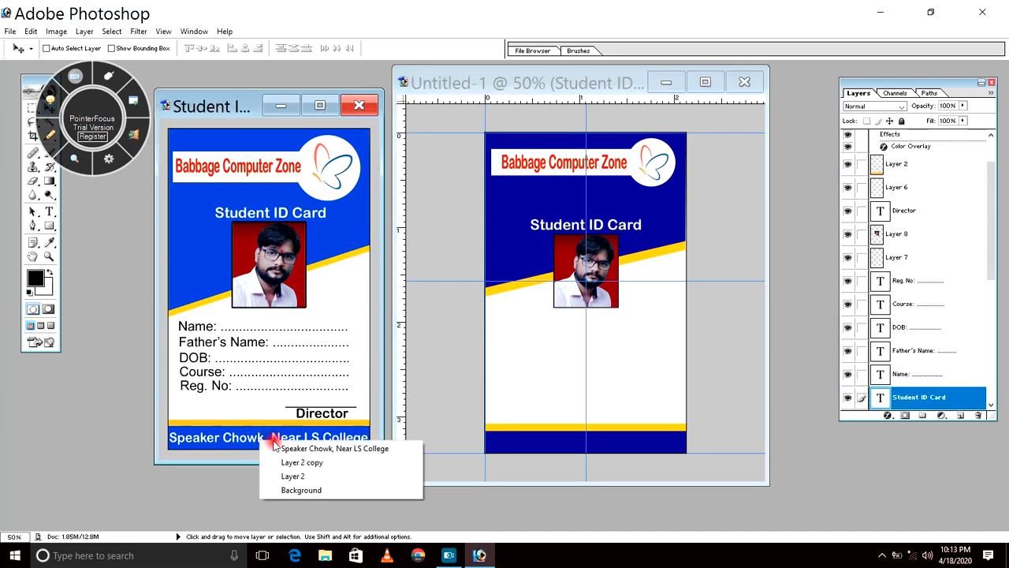
click(276, 448)
drag(265, 443, 592, 449)
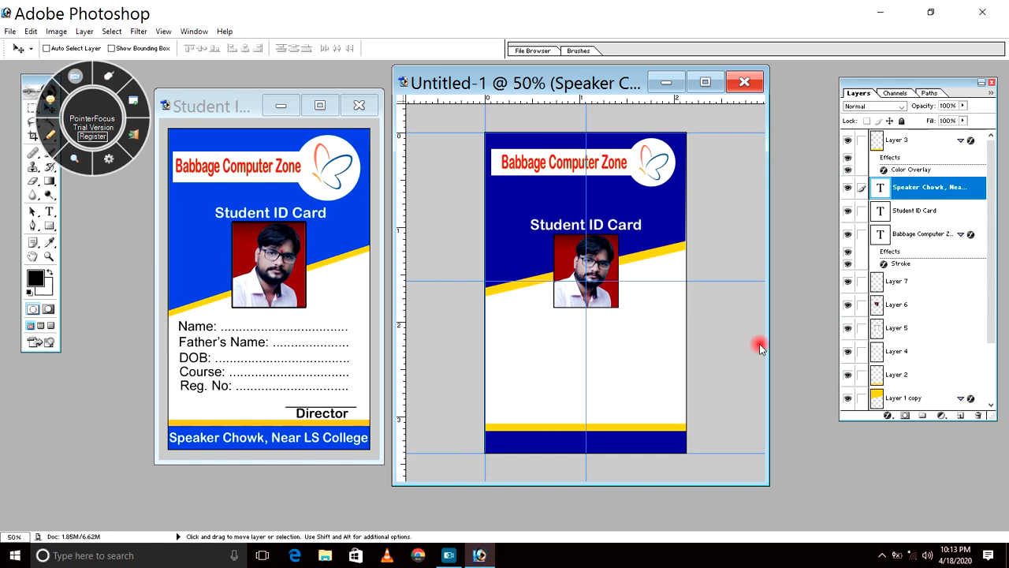
Make the footer's Layer 3 active in Untitled-1 and copy the "Speaker Chowk, Near LS College" text again so it lies above that layer.
right_click(570, 448)
click(580, 453)
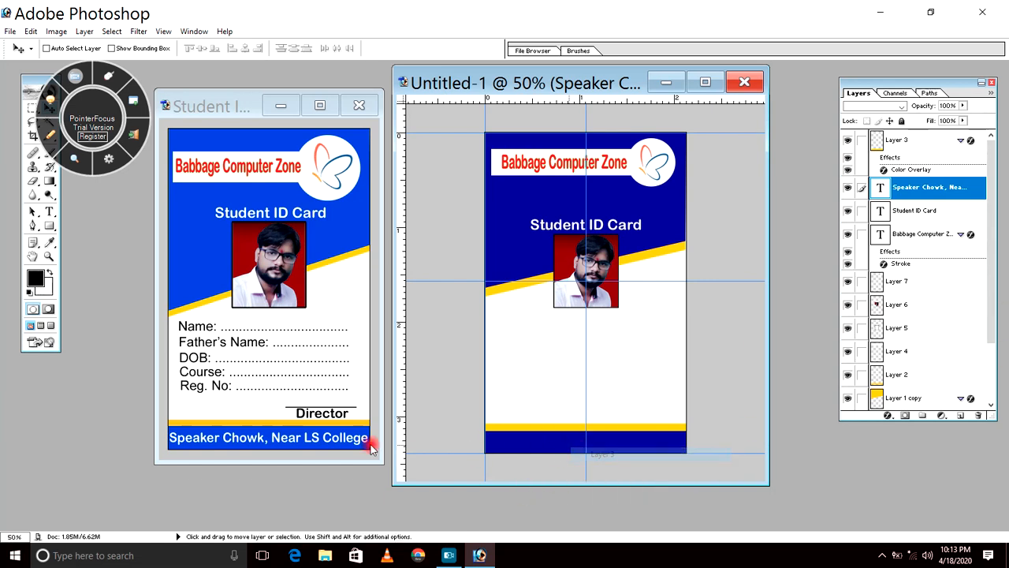
click(276, 442)
drag(276, 442, 602, 445)
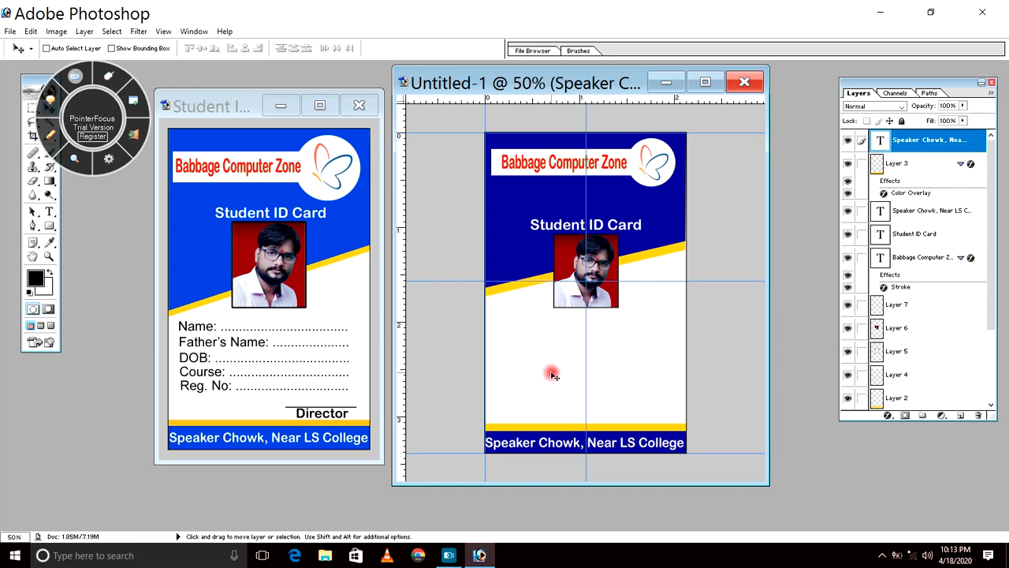
Link the reference card's Name, Father's Name, DOB, Course and Reg. No text layers and copy them together below the portrait in Untitled-1.
click(211, 331)
right_click(213, 329)
click(226, 335)
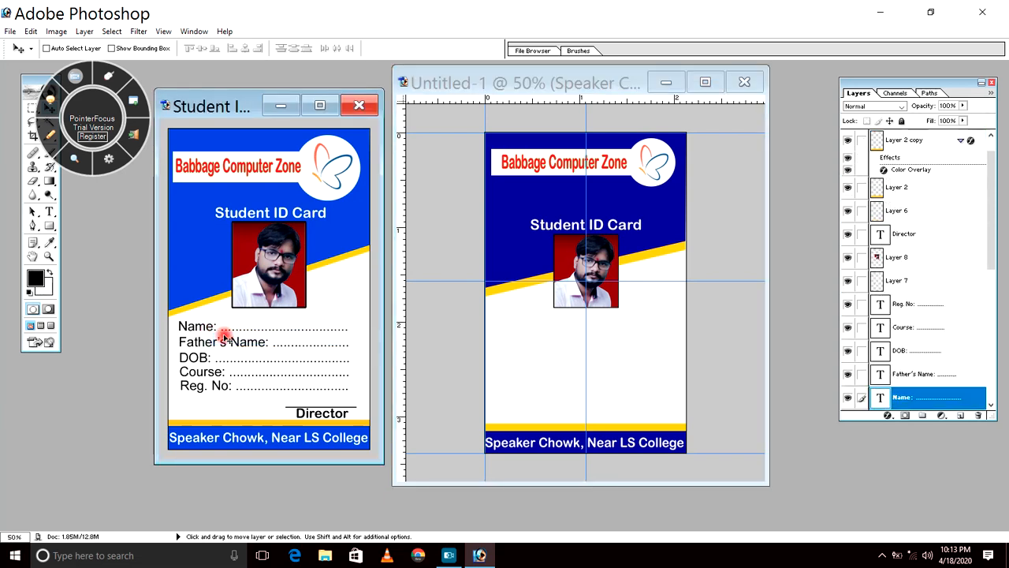
drag(992, 267, 991, 304)
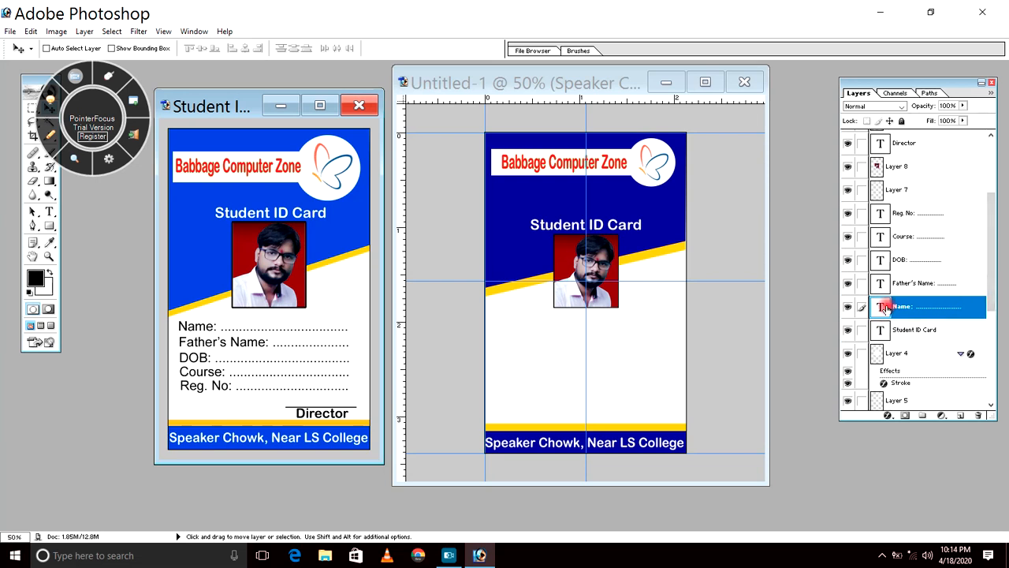
click(863, 284)
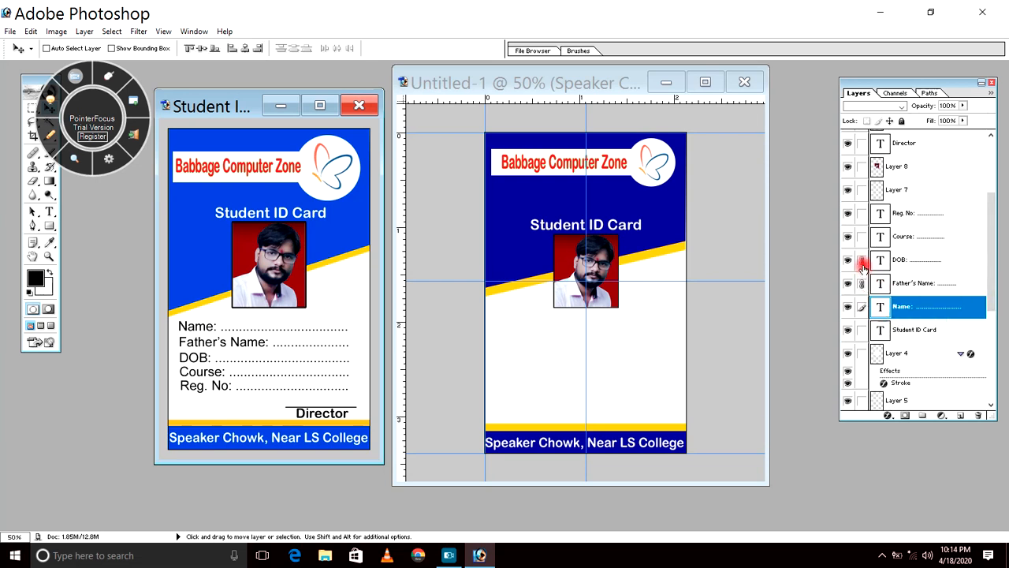
click(863, 268)
click(866, 238)
click(861, 215)
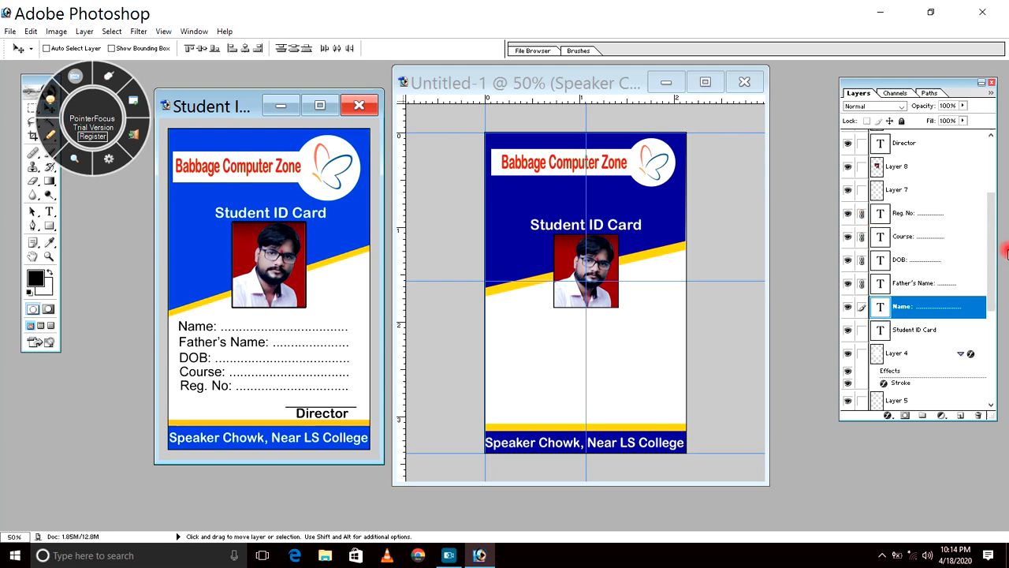
drag(312, 369, 628, 363)
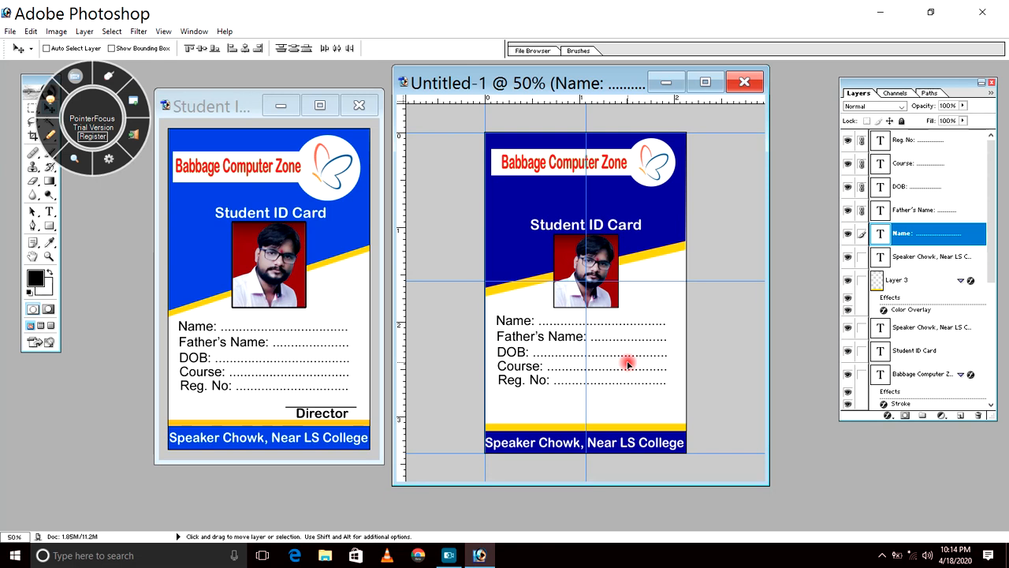
Copy the "Director" text layer of the reference card into the lower-right corner of the white area in Untitled-1, just above the yellow stripe.
right_click(298, 415)
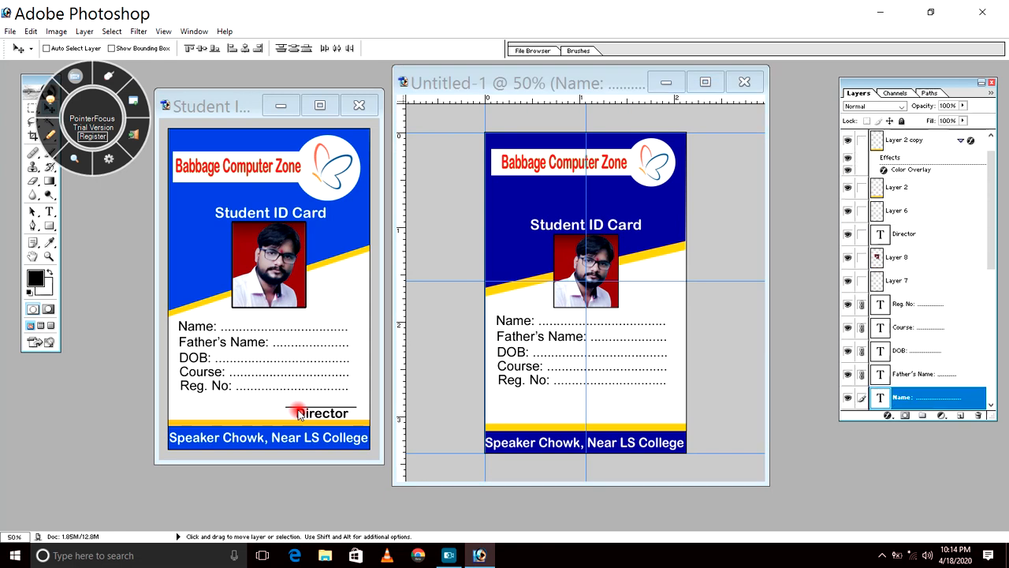
click(308, 418)
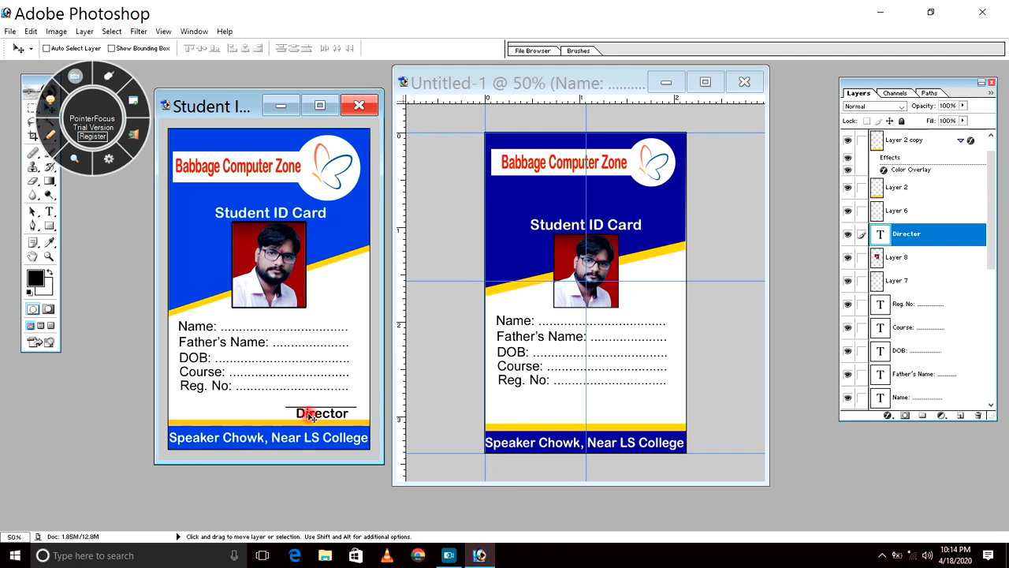
drag(313, 416, 650, 422)
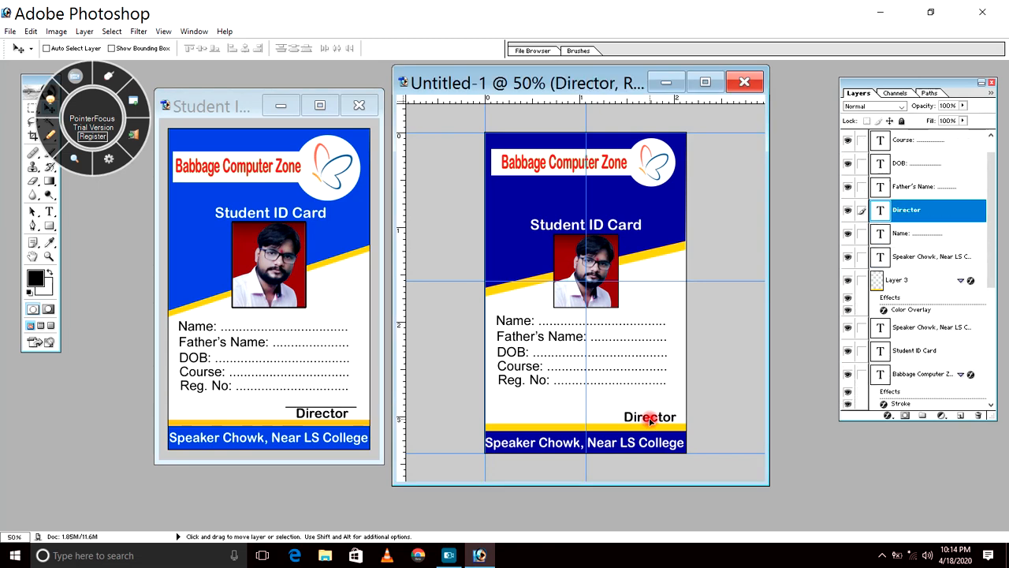
click(291, 410)
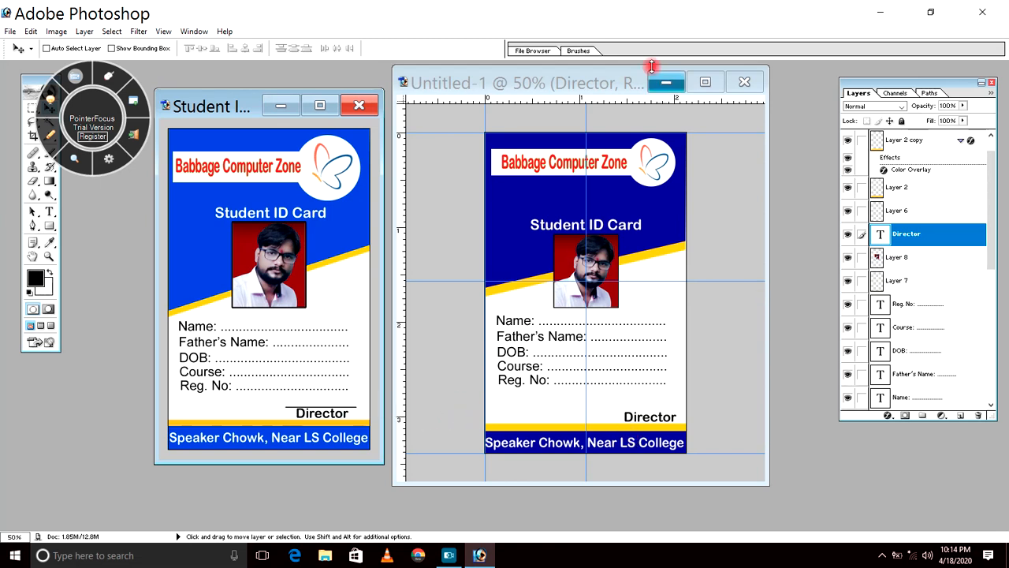
click(621, 83)
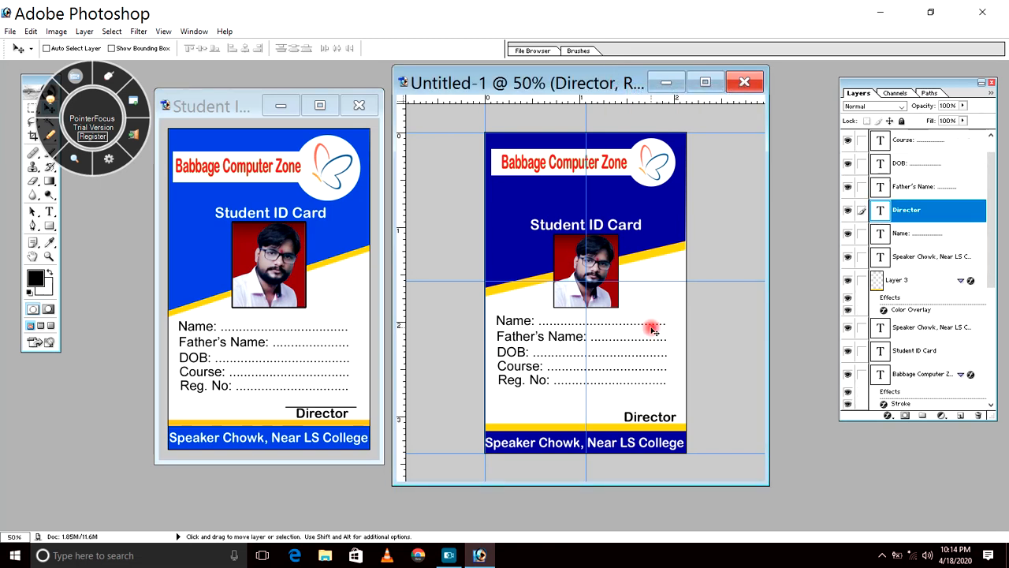
Draw a thin, wide rectangular marquee selection above the word "Director" for the signature line.
drag(49, 87, 75, 78)
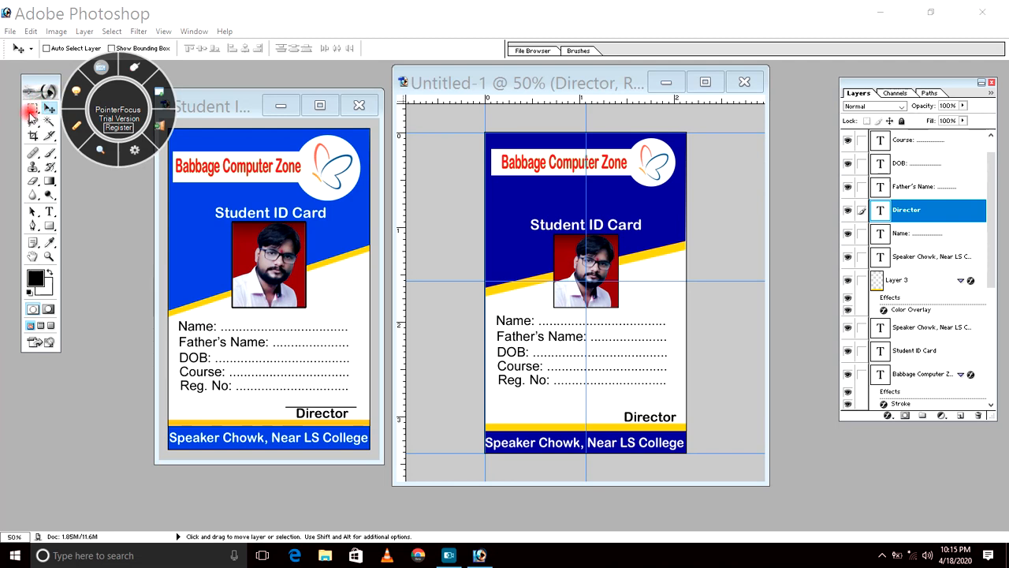
click(37, 113)
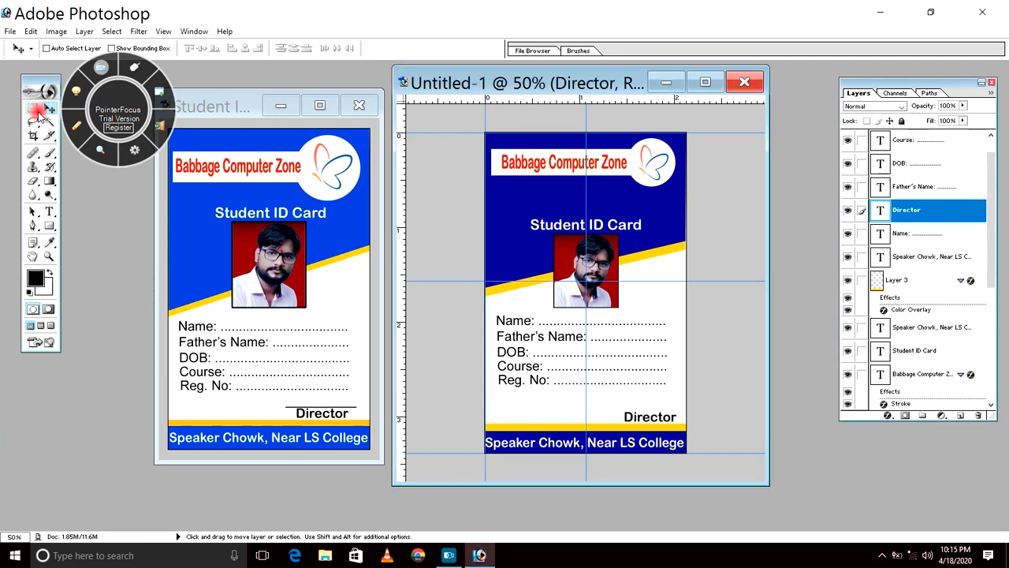
click(36, 113)
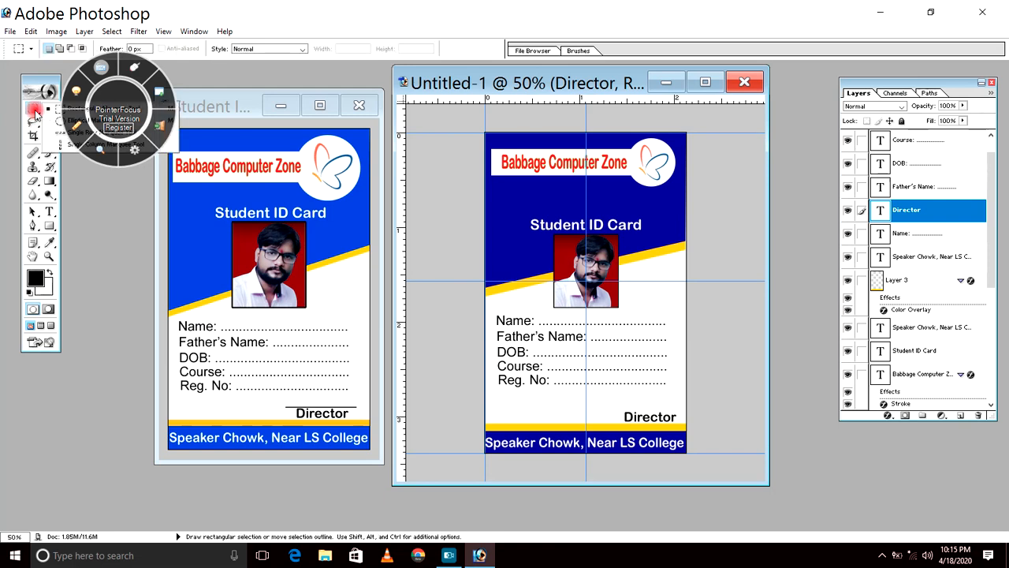
click(35, 113)
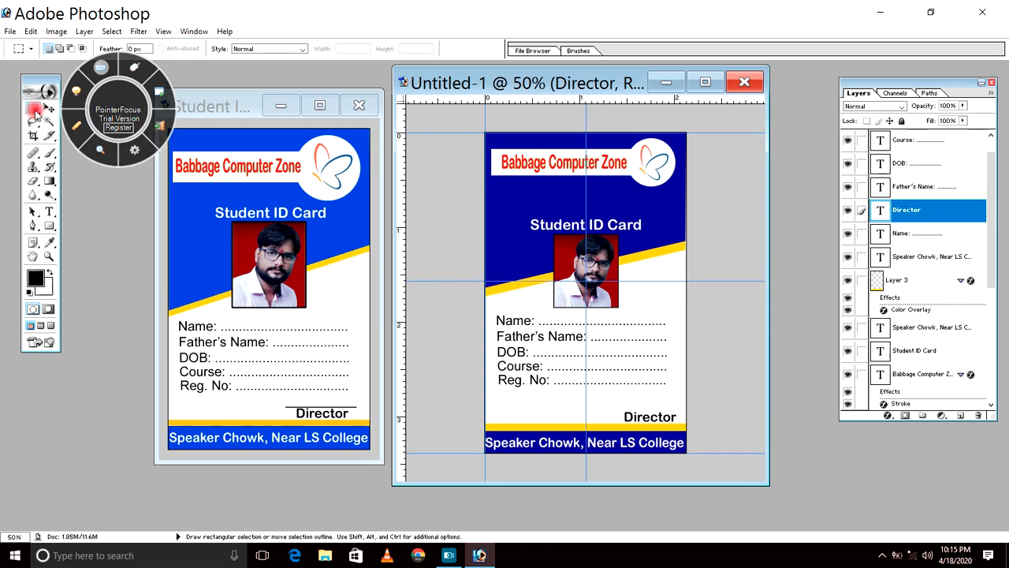
drag(89, 72, 124, 63)
click(34, 111)
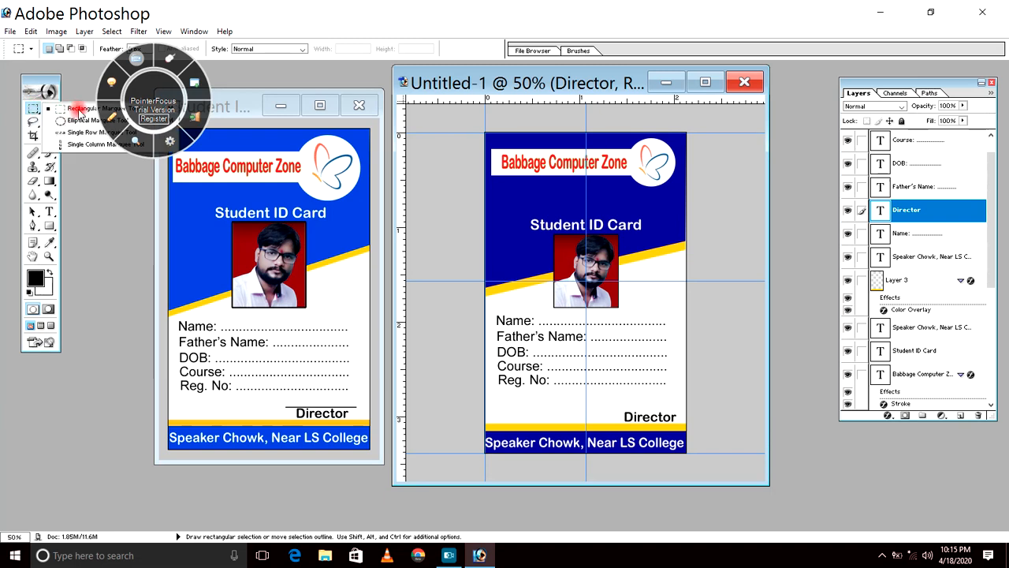
click(78, 117)
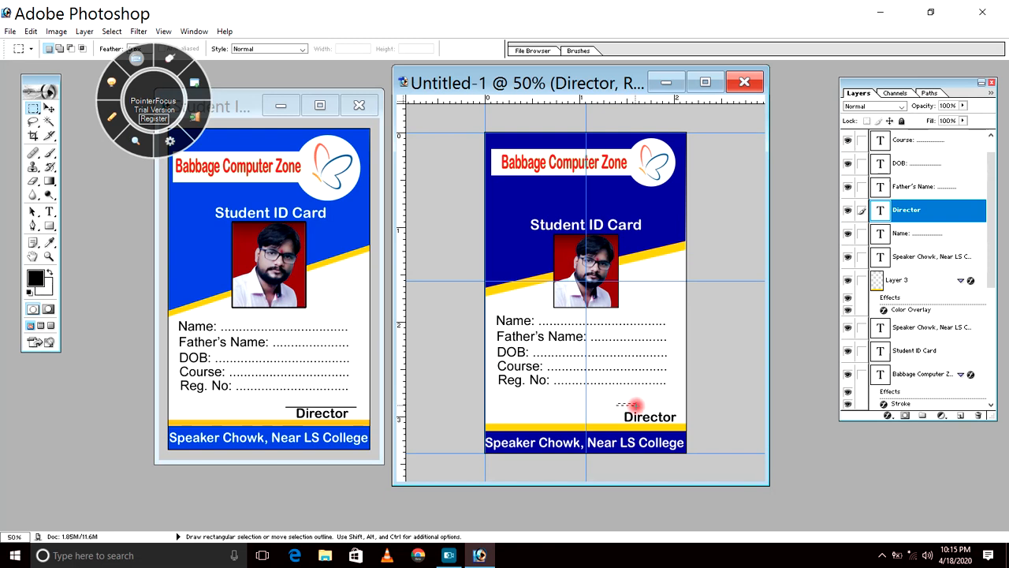
drag(669, 403, 684, 404)
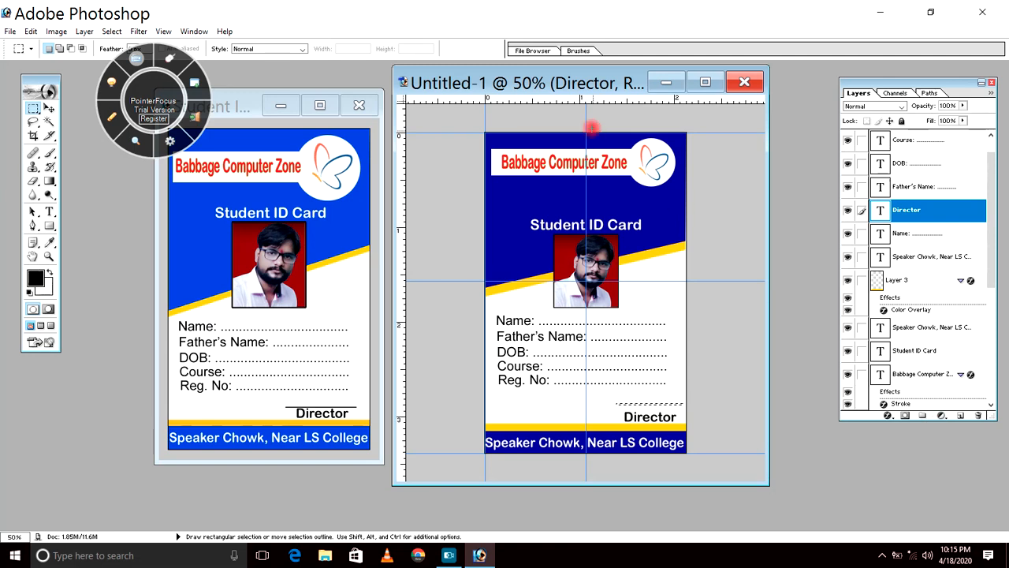
Fill the thin selection with the black foreground colour on a new layer and deselect it.
click(958, 416)
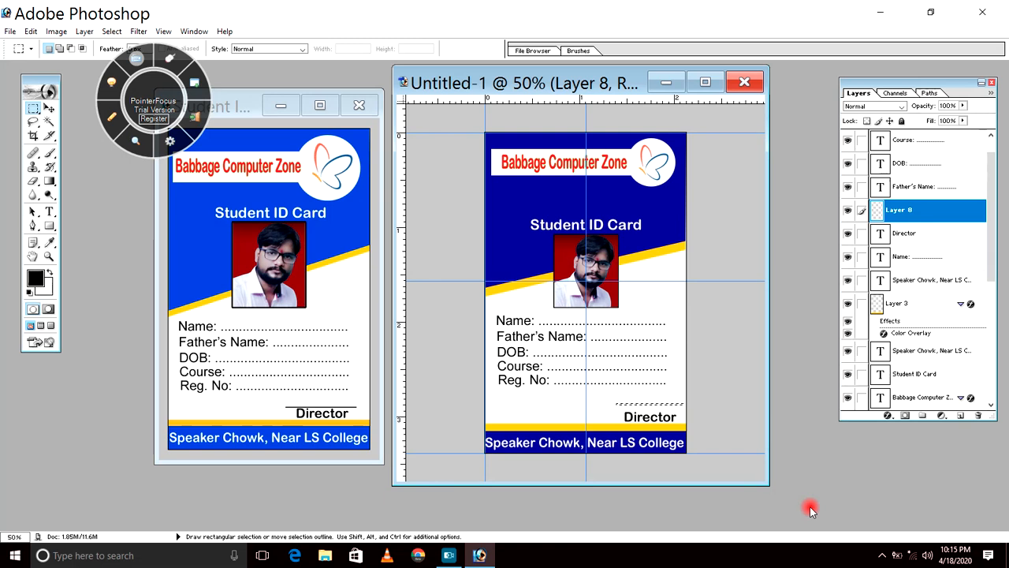
key(alt)
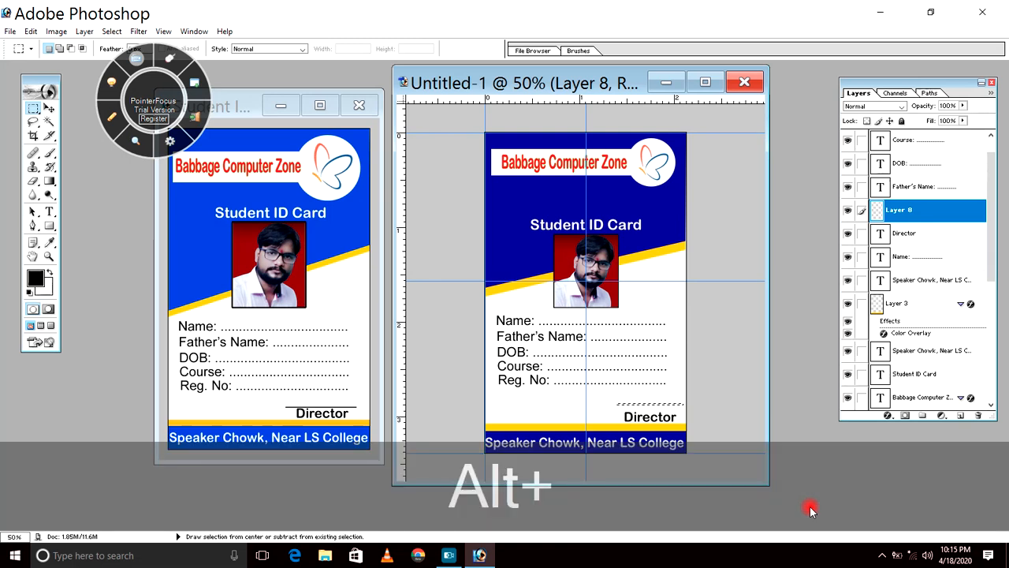
key(alt+BackSpace)
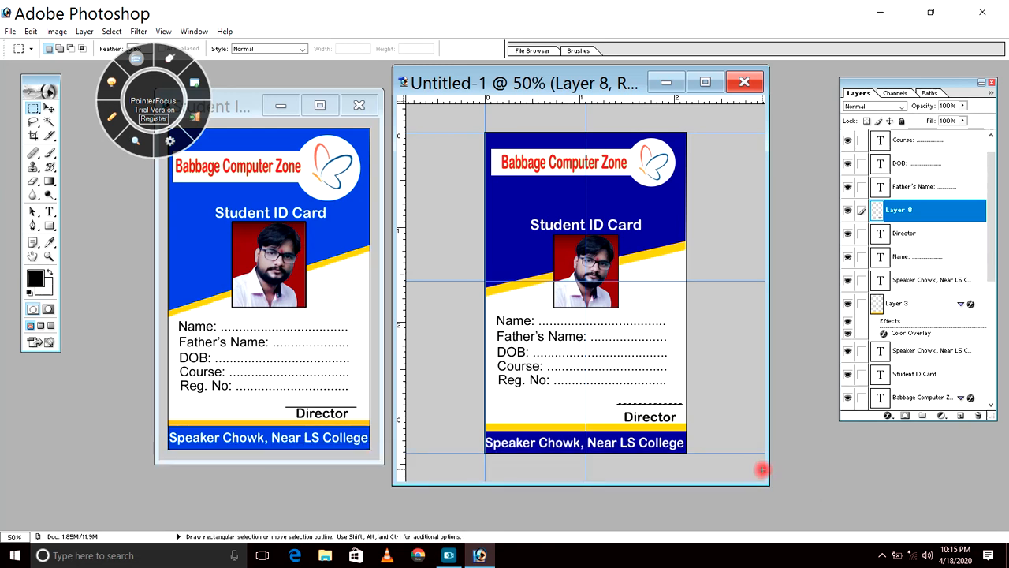
key(ctrl)
key(ctrl+d)
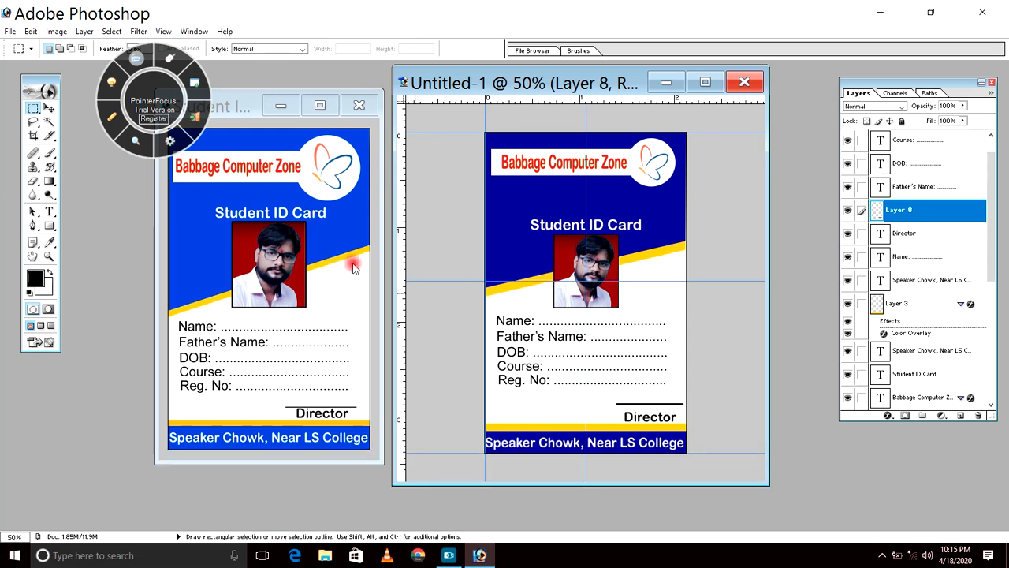
Move the black signature line down to sit directly above "Director" and close the reference card document.
click(49, 107)
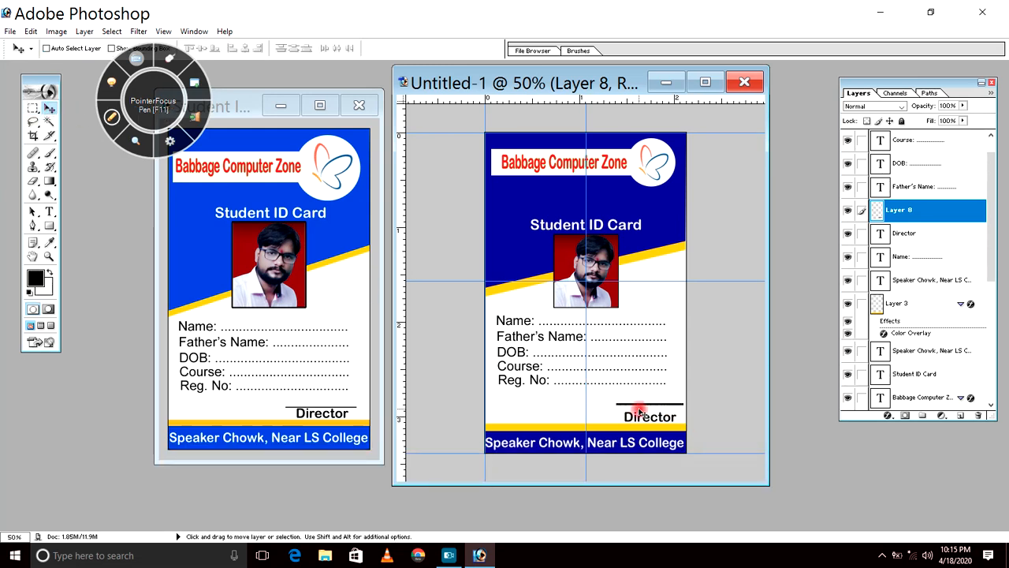
drag(642, 408, 639, 413)
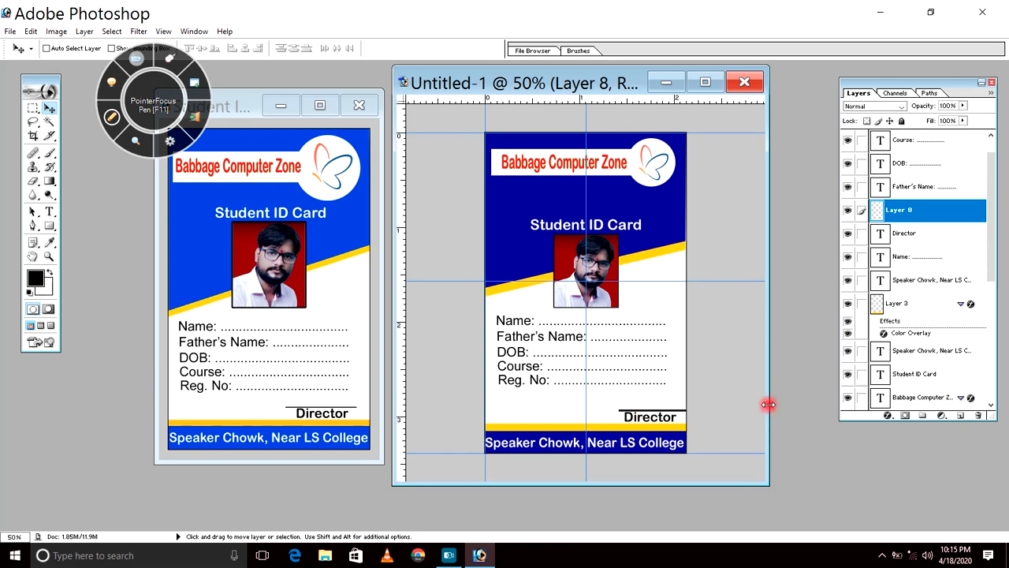
click(358, 105)
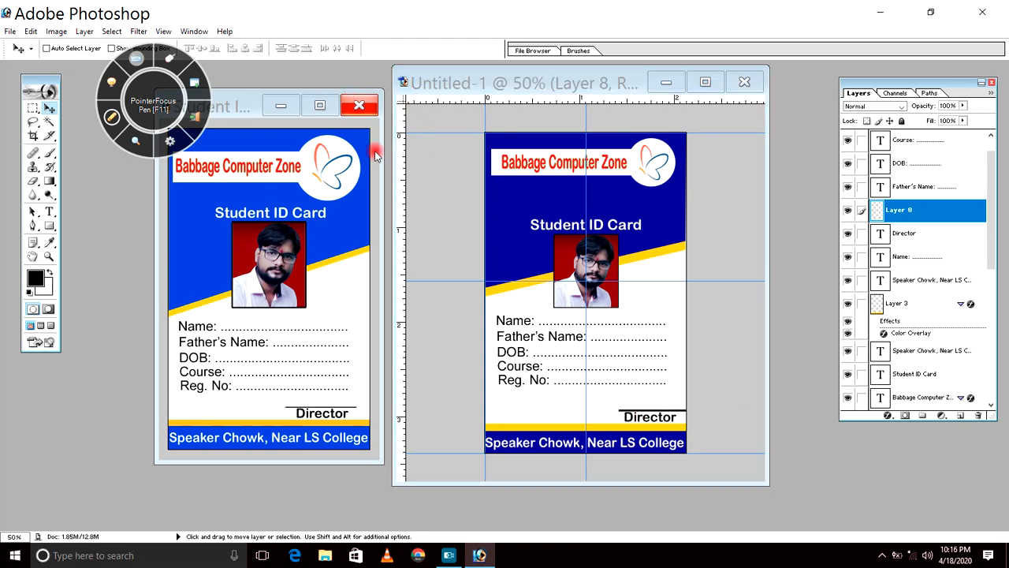
click(503, 220)
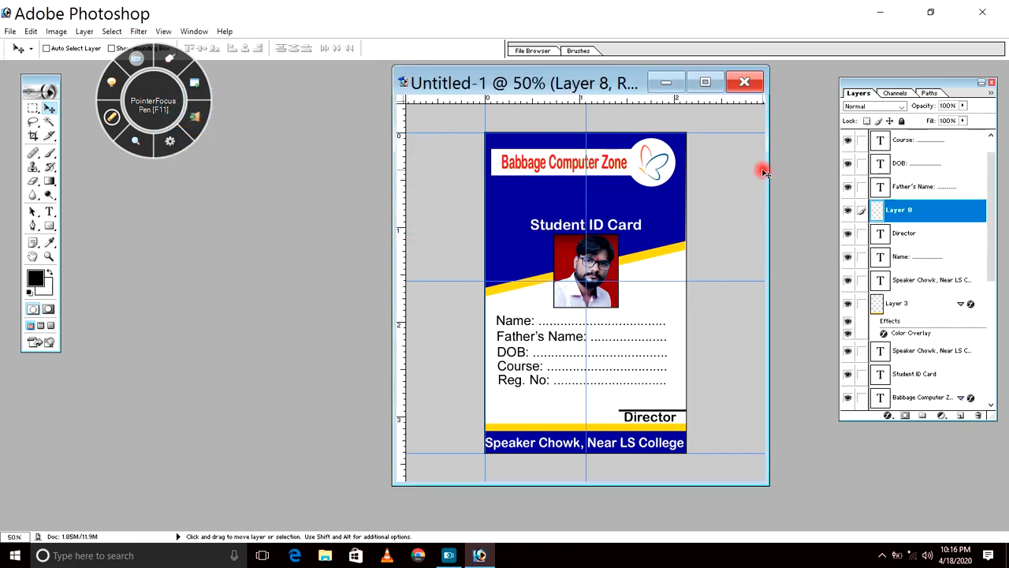
Maximize the Untitled-1 document window and review the whole card design at 66.7% and 50% zoom.
drag(597, 84, 518, 85)
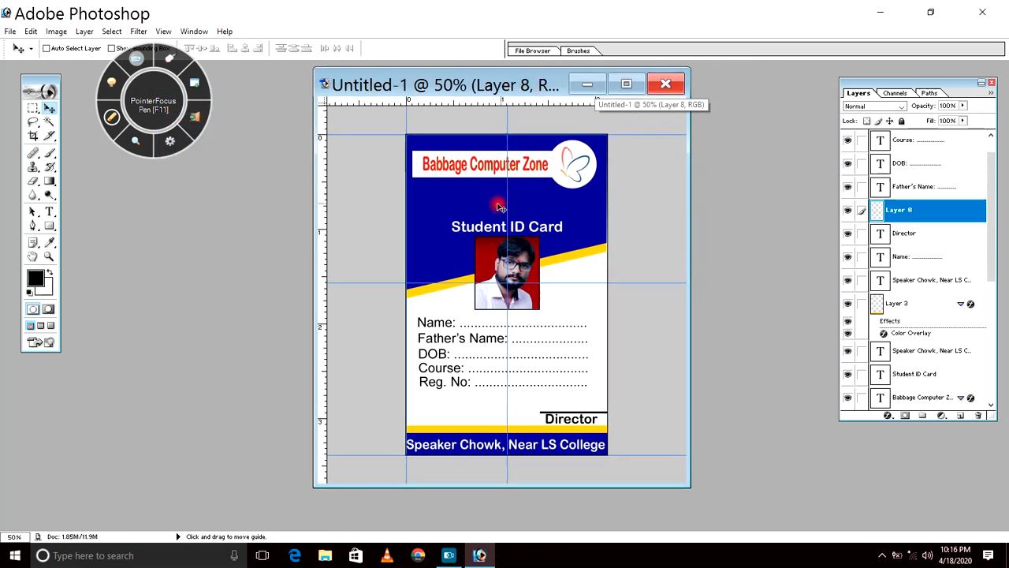
key(ctrl+space)
click(498, 209)
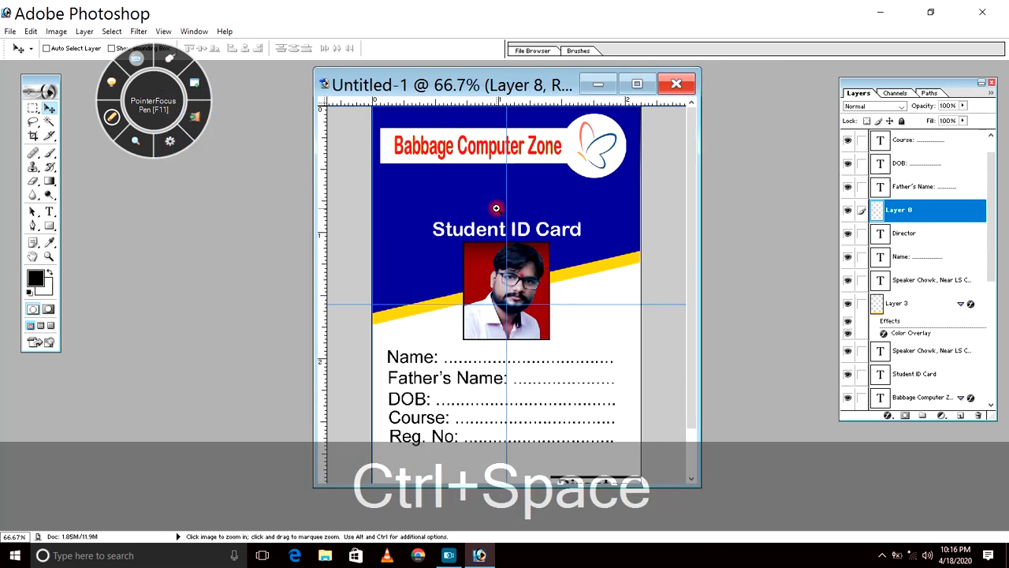
key(ctrl+alt+space)
click(497, 209)
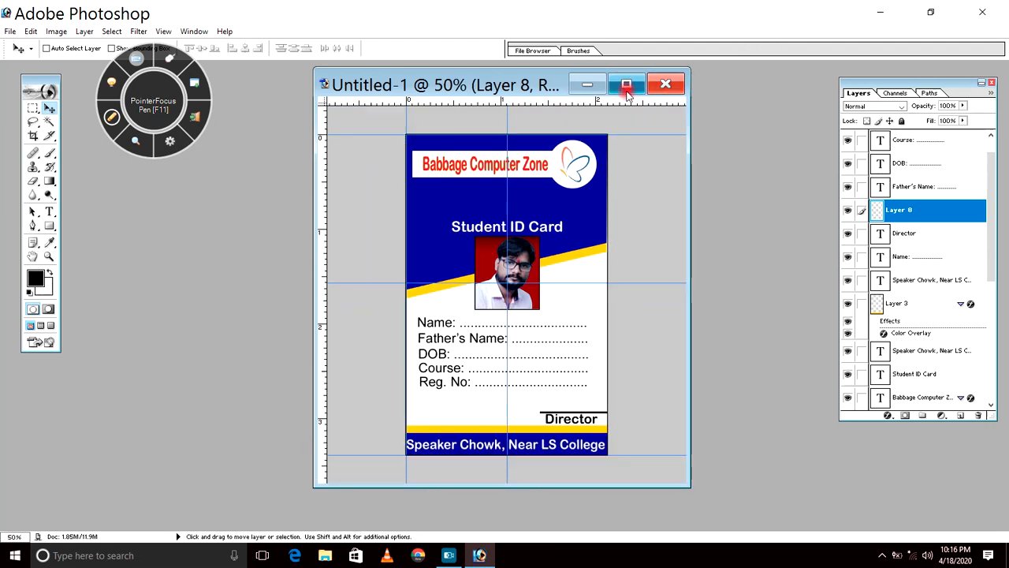
click(632, 84)
key(ctrl+space)
click(615, 216)
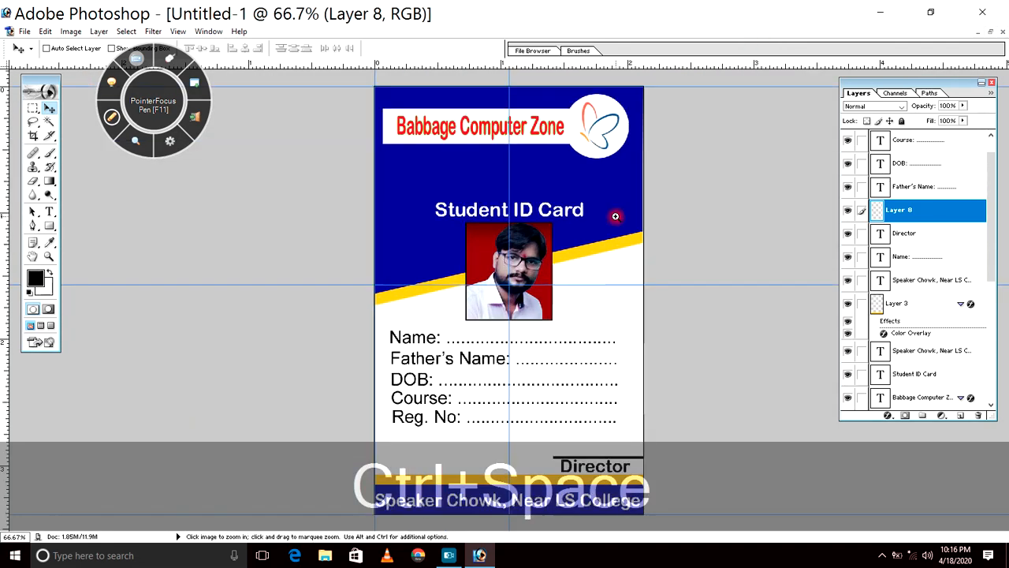
key(ctrl+alt+space)
click(616, 216)
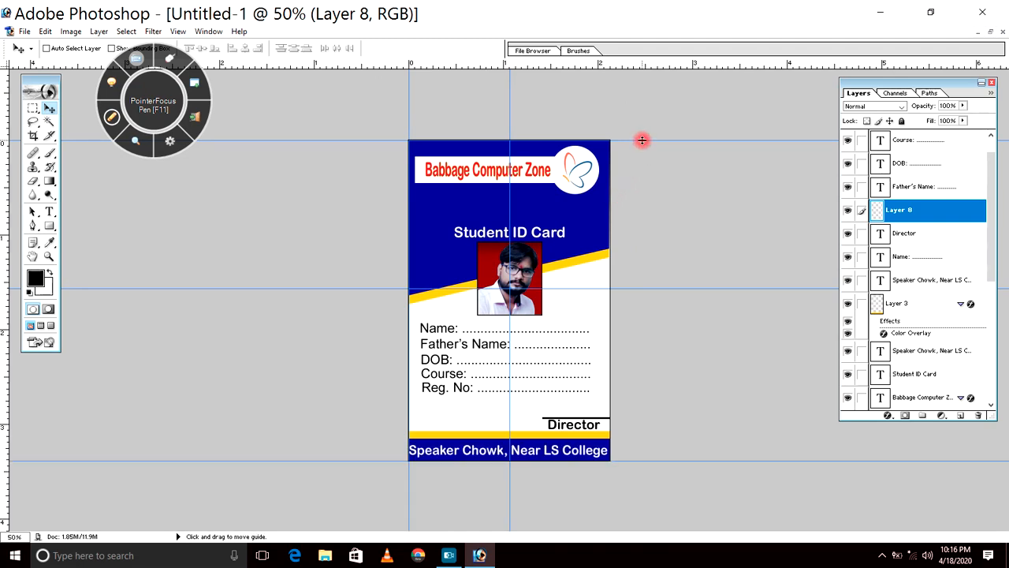
Remove all three horizontal and both vertical guides from the card document.
drag(644, 126, 624, 68)
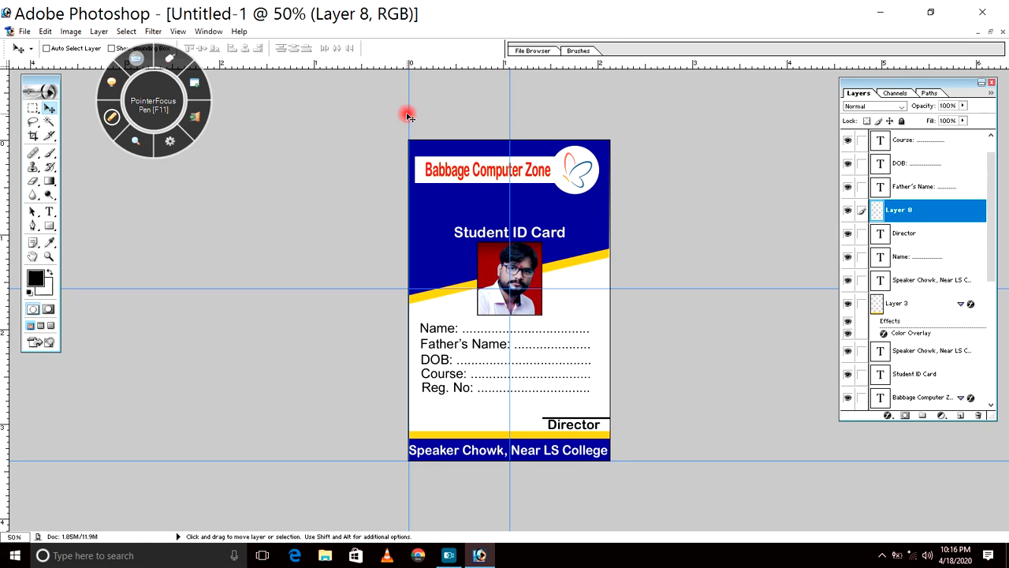
drag(409, 115, 5, 93)
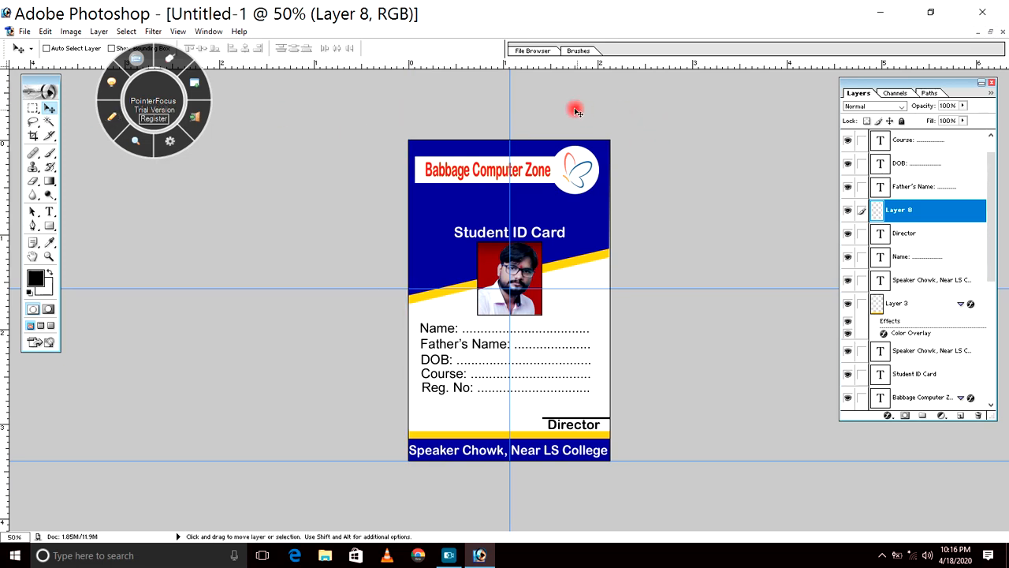
drag(511, 94, 5, 79)
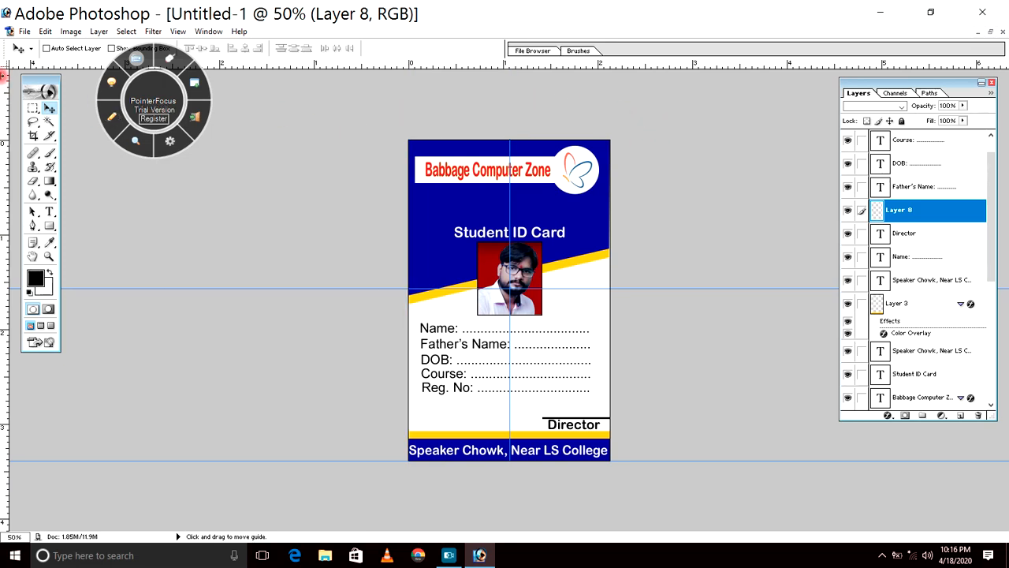
drag(696, 288, 699, 540)
drag(696, 460, 704, 562)
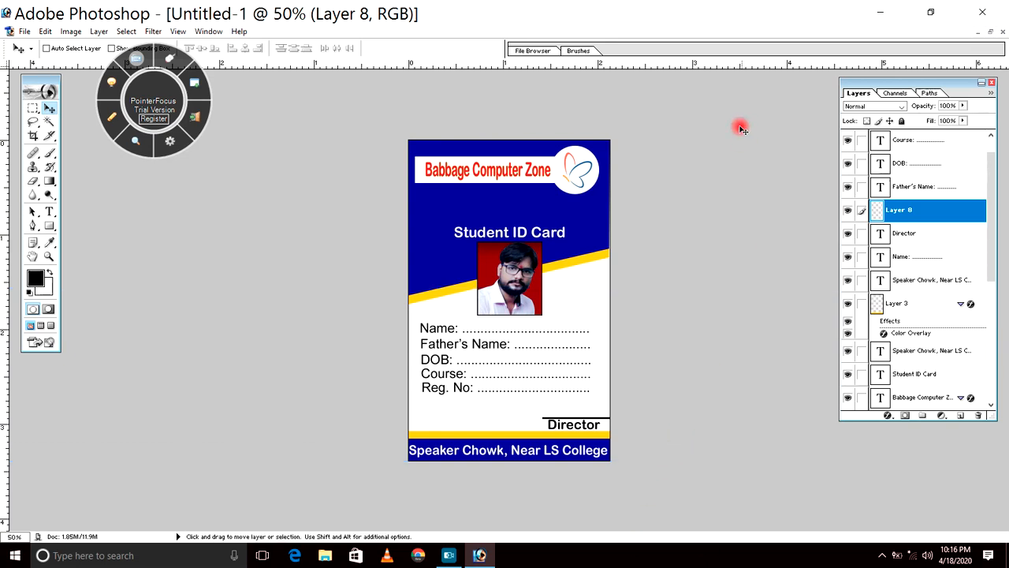
ctrl+click(615, 215)
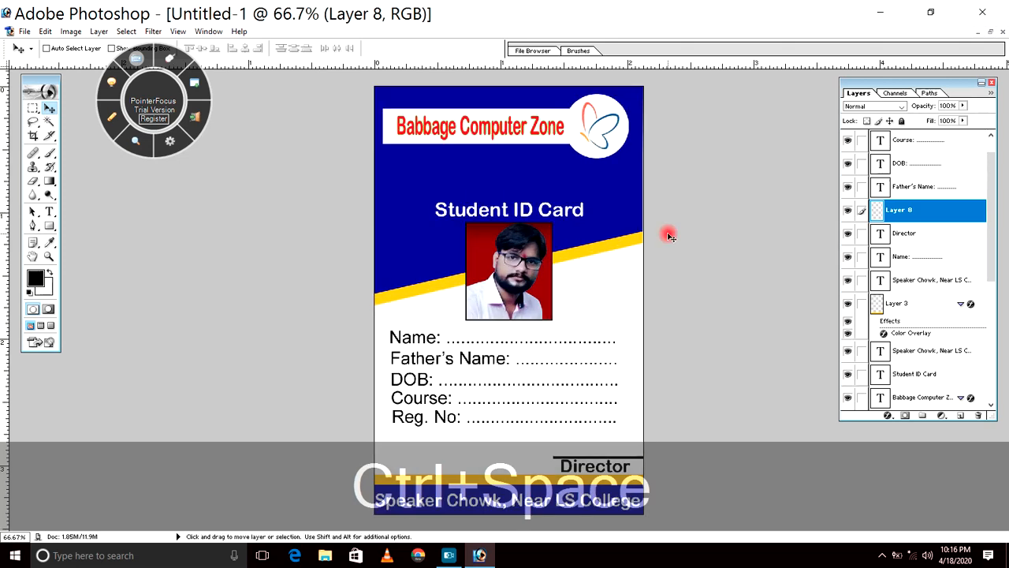